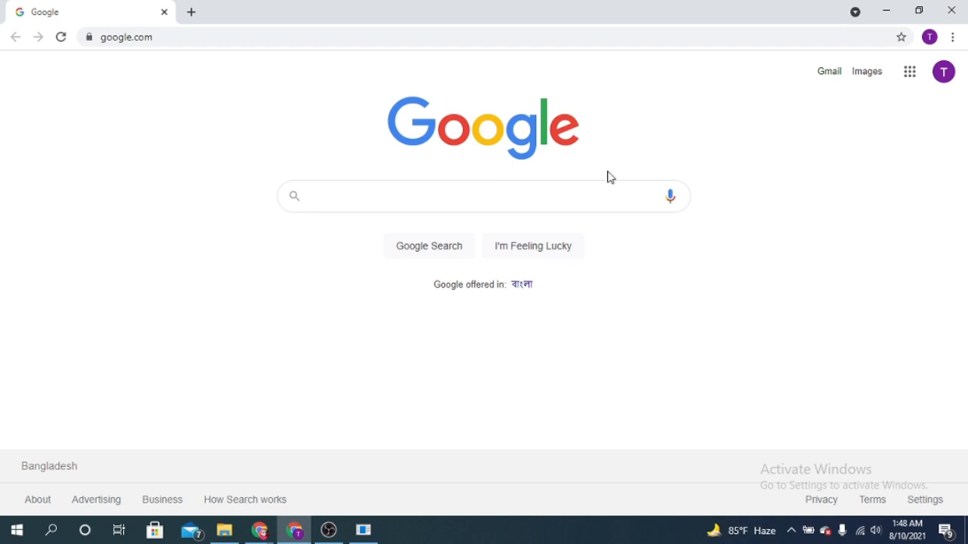
- Open Google Sheets from Google's list of apps and show the full template gallery
{"action": "left_click", "coordinate": [911, 74]}
{"action": "scroll", "coordinate": [862, 329], "scroll_direction": "down", "scroll_amount": 3}
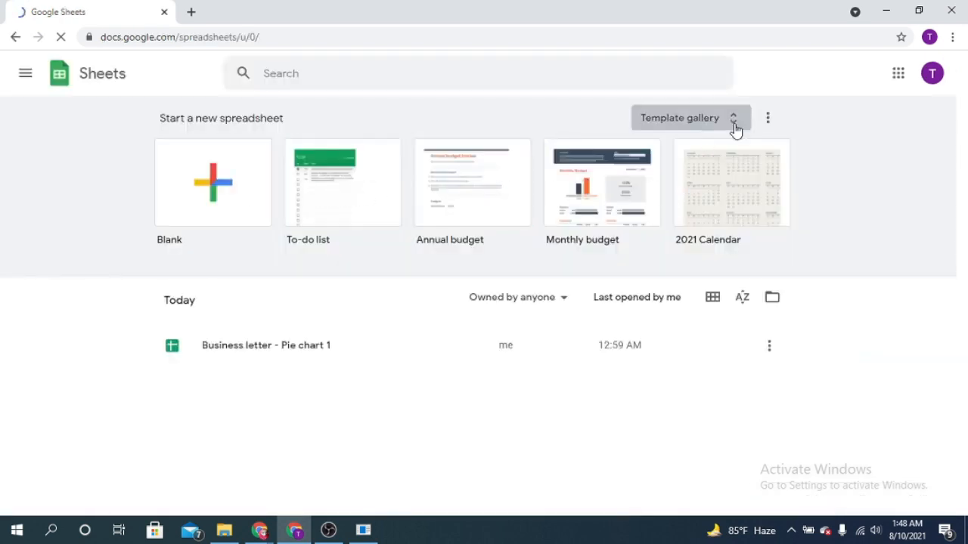
{"action": "left_click", "coordinate": [736, 130]}
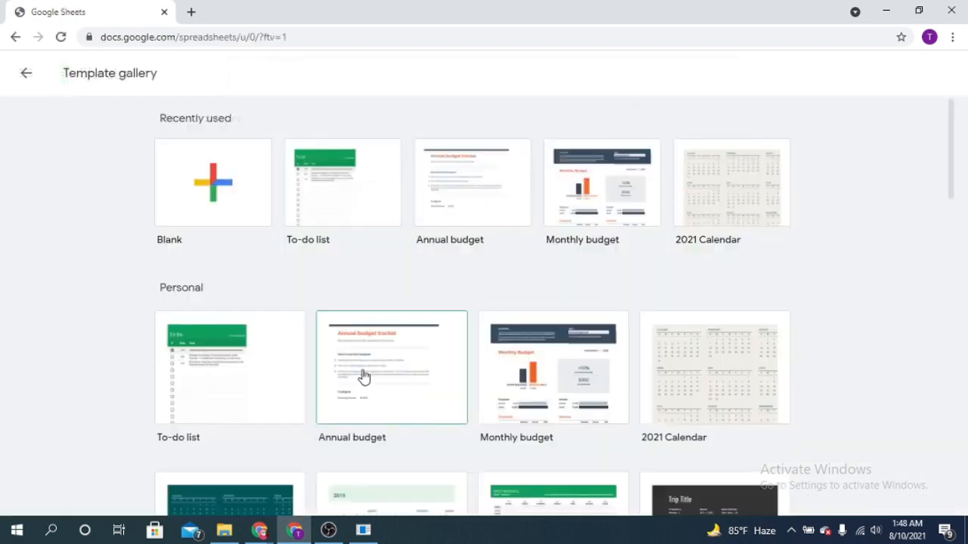
- Look through the Personal, Work, Project management and Education templates, and create a new blank spreadsheet
{"action": "scroll", "coordinate": [367, 376], "scroll_direction": "down", "scroll_amount": 1}
{"action": "scroll", "coordinate": [367, 376], "scroll_direction": "down", "scroll_amount": 1}
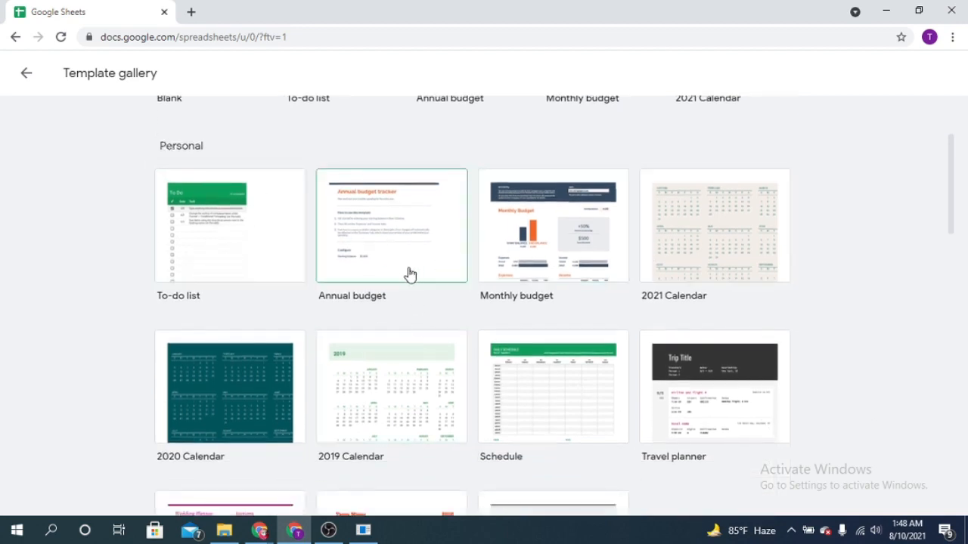
{"action": "scroll", "coordinate": [356, 298], "scroll_direction": "down", "scroll_amount": 2}
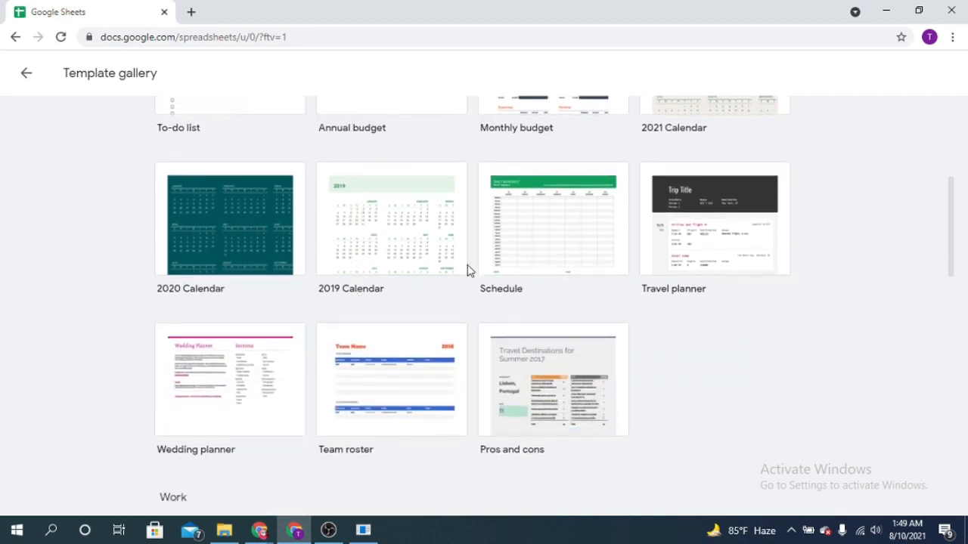
{"action": "scroll", "coordinate": [574, 196], "scroll_direction": "down", "scroll_amount": 1}
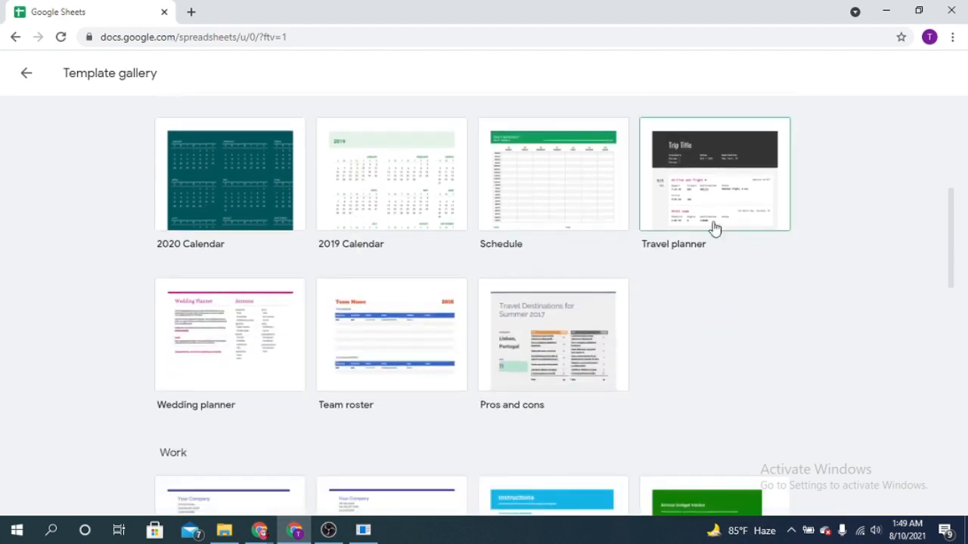
{"action": "scroll", "coordinate": [650, 325], "scroll_direction": "down", "scroll_amount": 2}
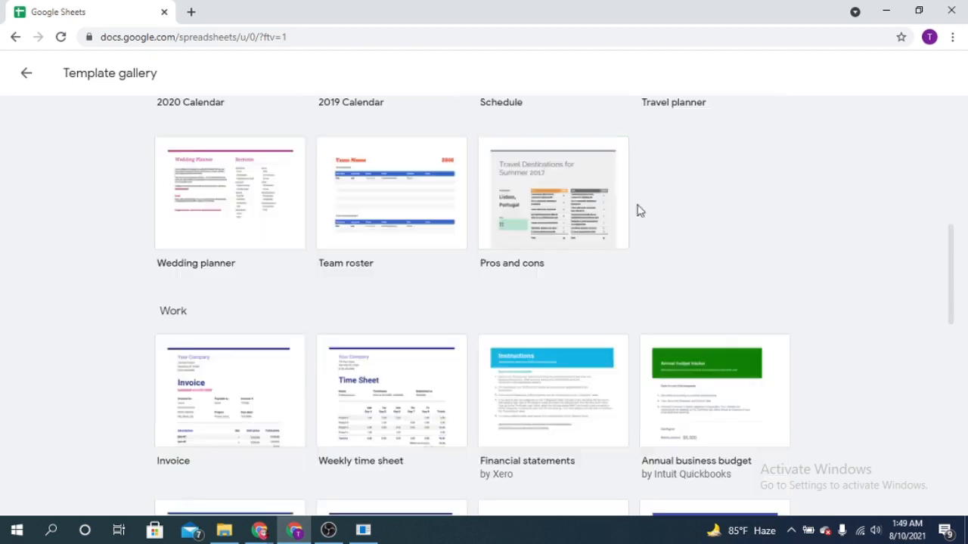
{"action": "scroll", "coordinate": [157, 210], "scroll_direction": "down", "scroll_amount": 6}
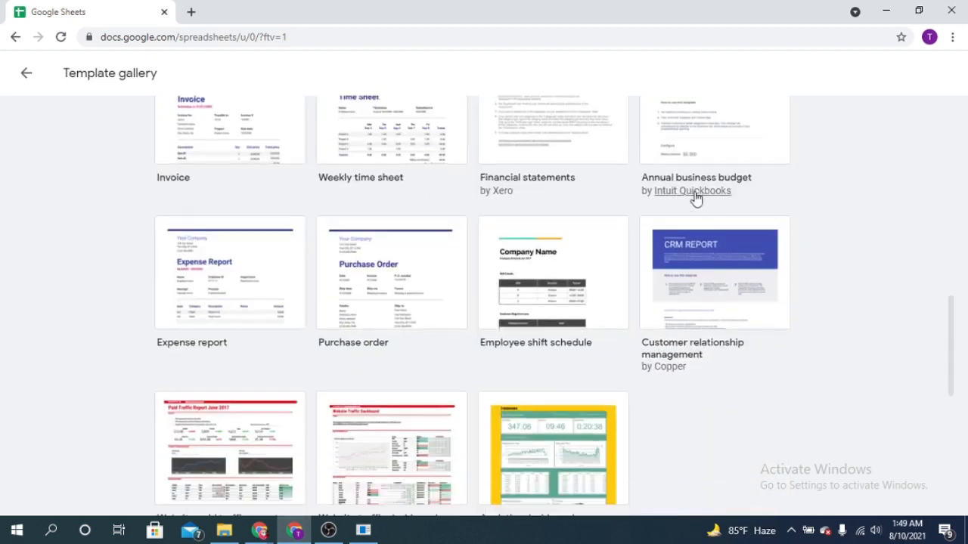
{"action": "scroll", "coordinate": [372, 267], "scroll_direction": "down", "scroll_amount": 4}
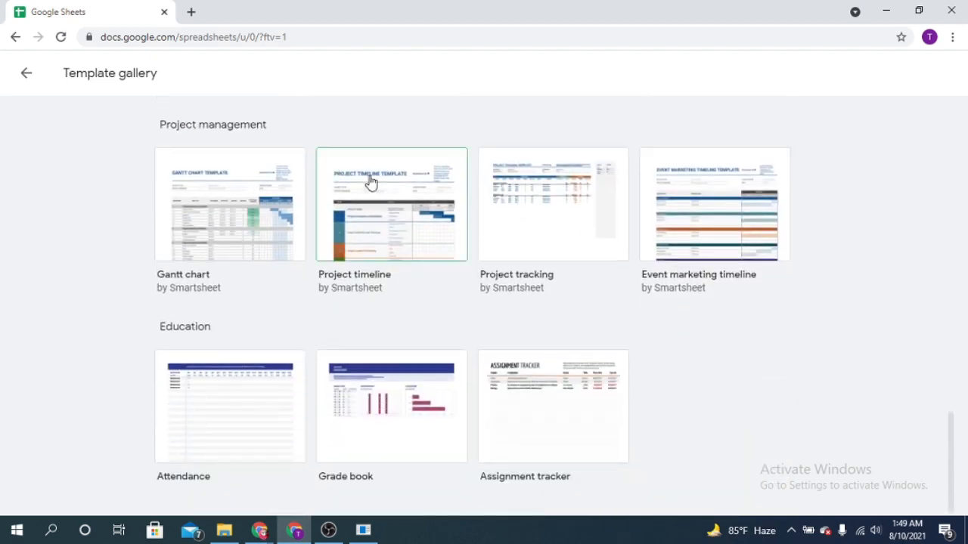
{"action": "scroll", "coordinate": [598, 355], "scroll_direction": "up", "scroll_amount": 15}
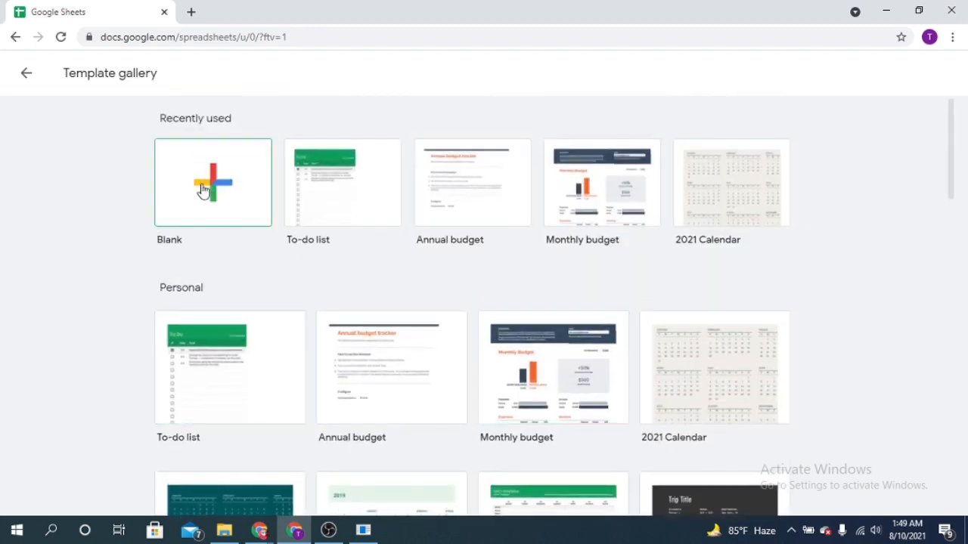
{"action": "left_click", "coordinate": [219, 188]}
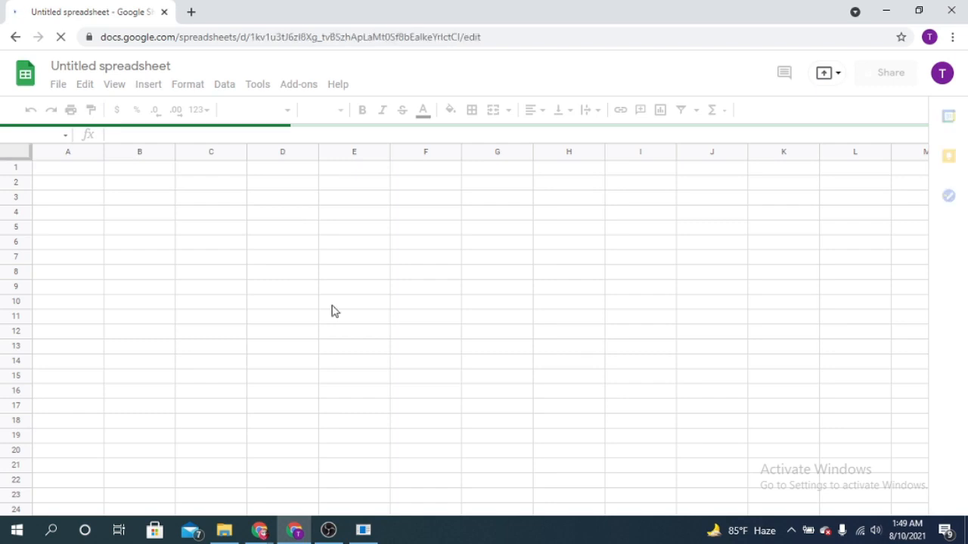
- Select several cells in turn, including A1, B1 and B6, and check each cell's reference in the name box
{"action": "left_click", "coordinate": [67, 167]}
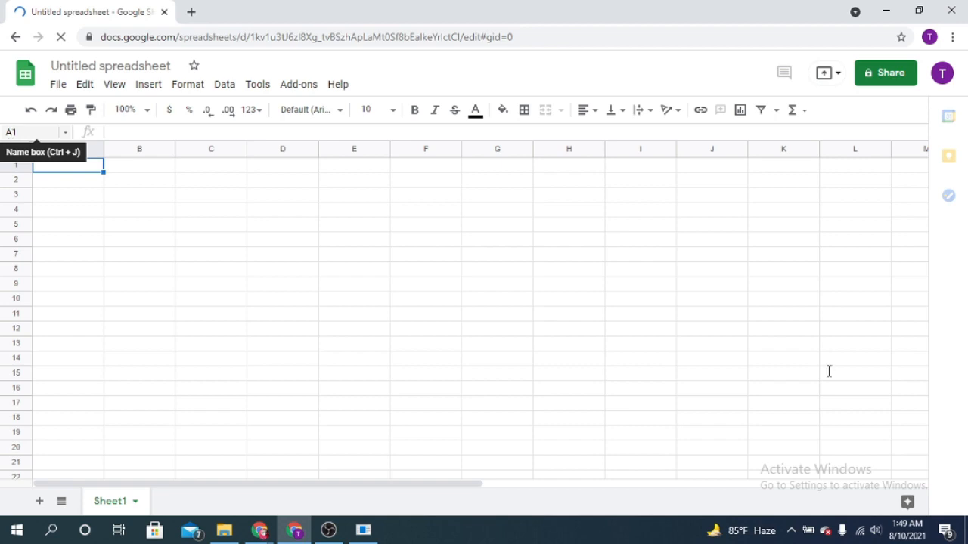
{"action": "left_click", "coordinate": [27, 130]}
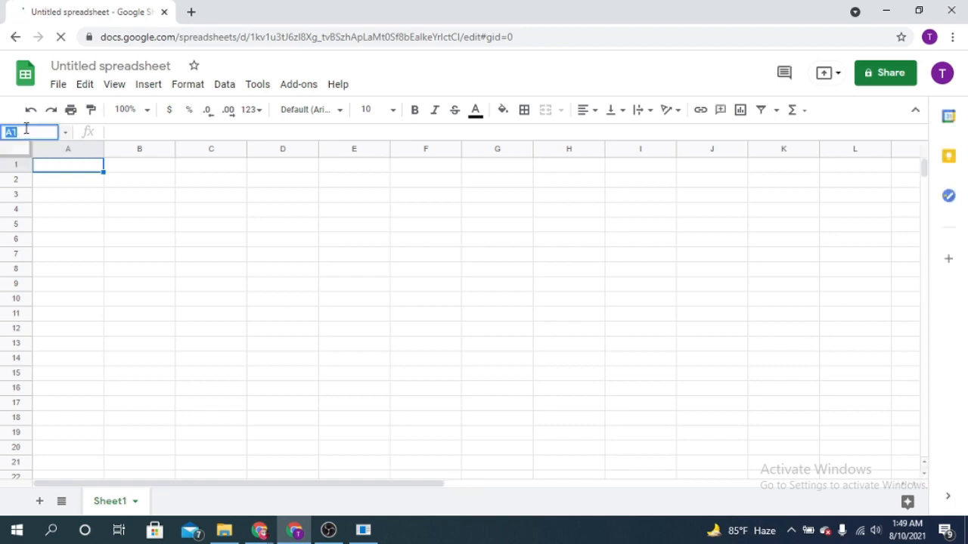
{"action": "left_click", "coordinate": [79, 170]}
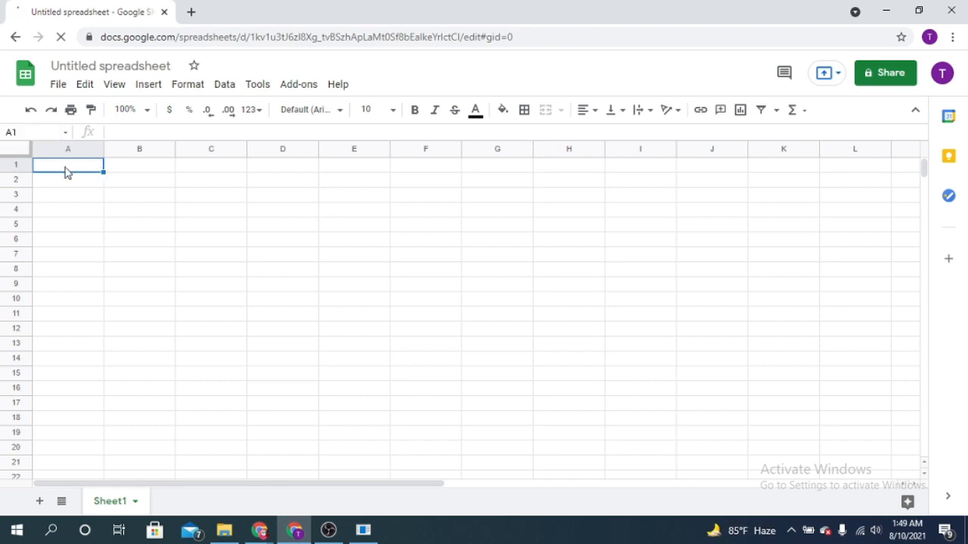
{"action": "left_click", "coordinate": [151, 171]}
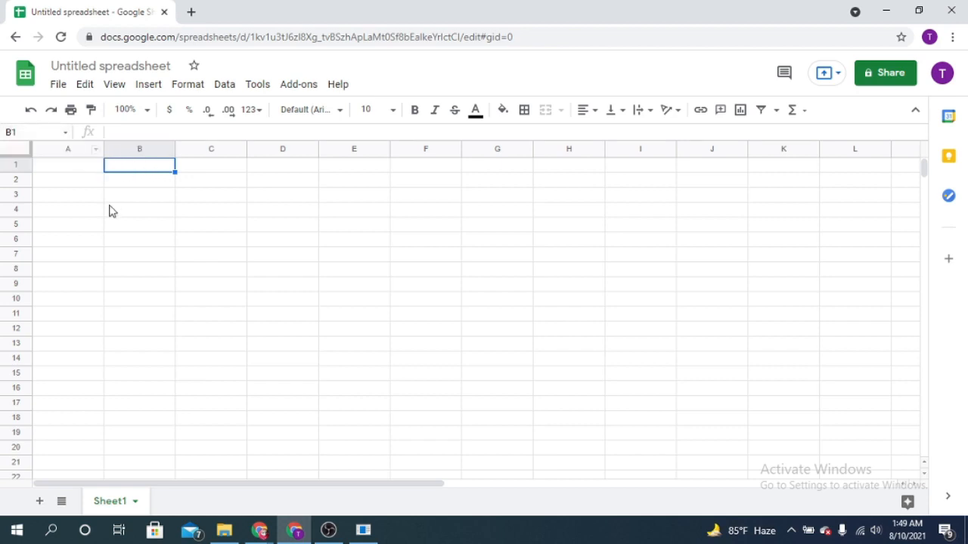
{"action": "left_click", "coordinate": [152, 245]}
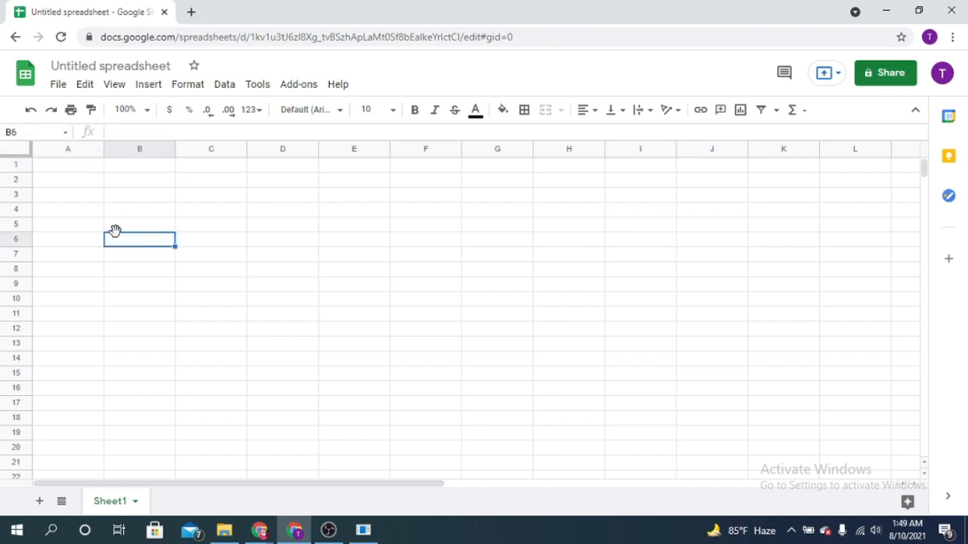
{"action": "left_click", "coordinate": [294, 271]}
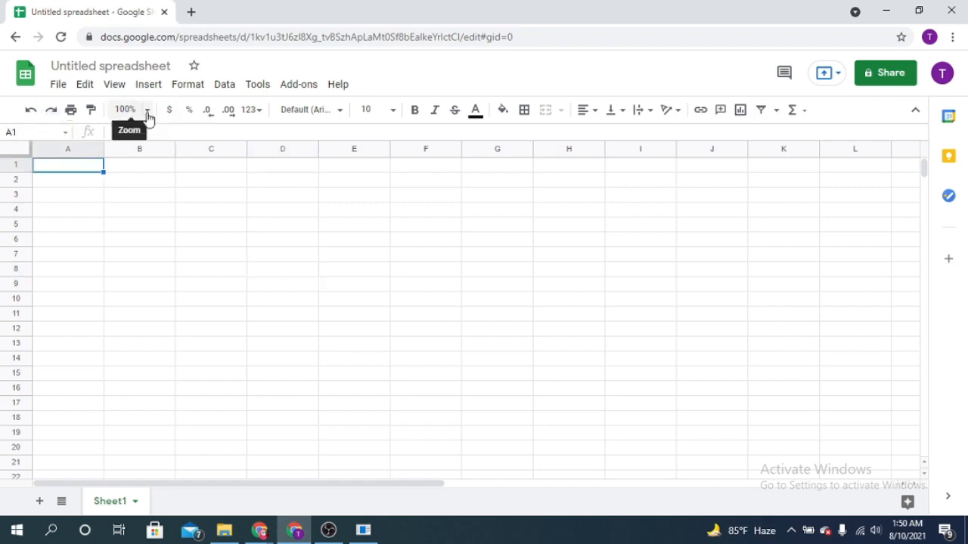
- Try the 50% and 150% zoom levels on the sheet, and set the zoom to 125%
{"action": "left_click", "coordinate": [144, 112]}
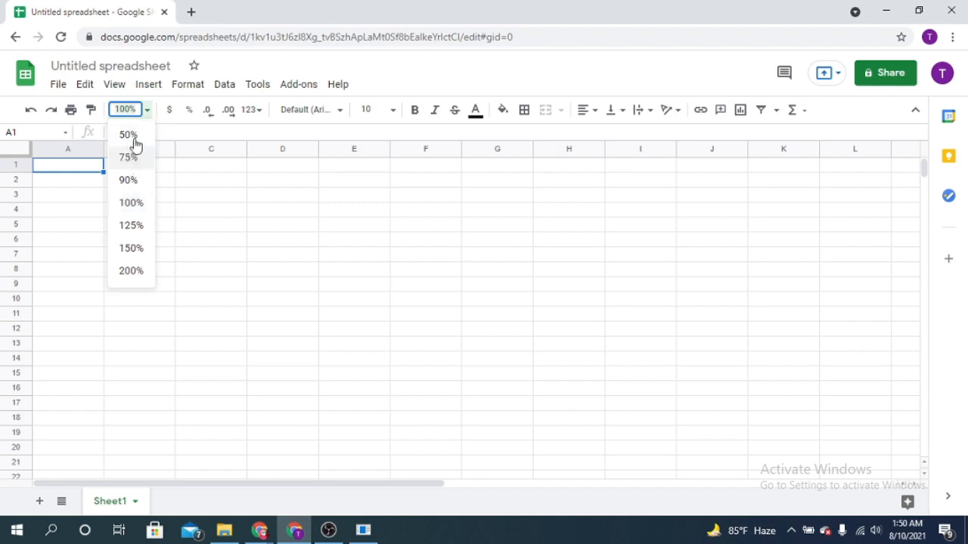
{"action": "left_click", "coordinate": [128, 136]}
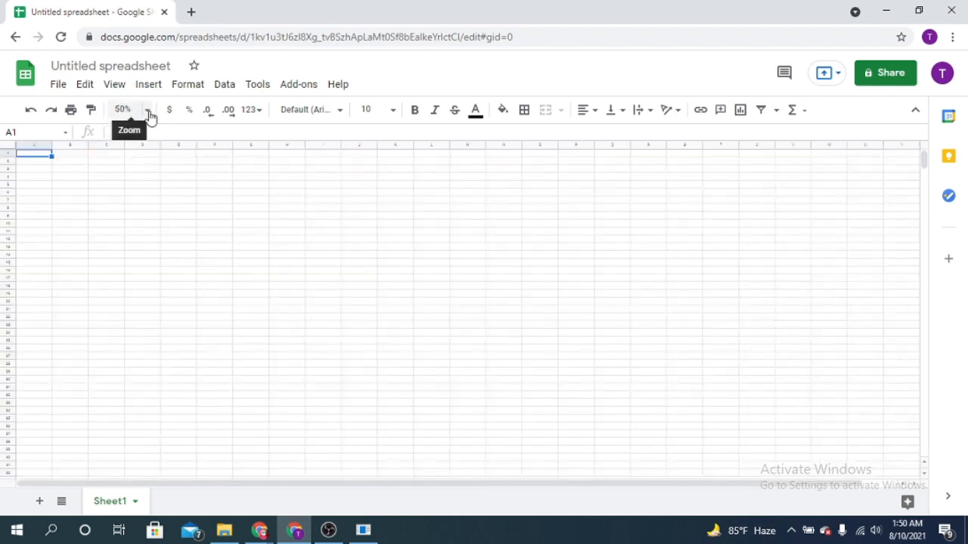
{"action": "left_click", "coordinate": [147, 112]}
{"action": "left_click", "coordinate": [131, 248]}
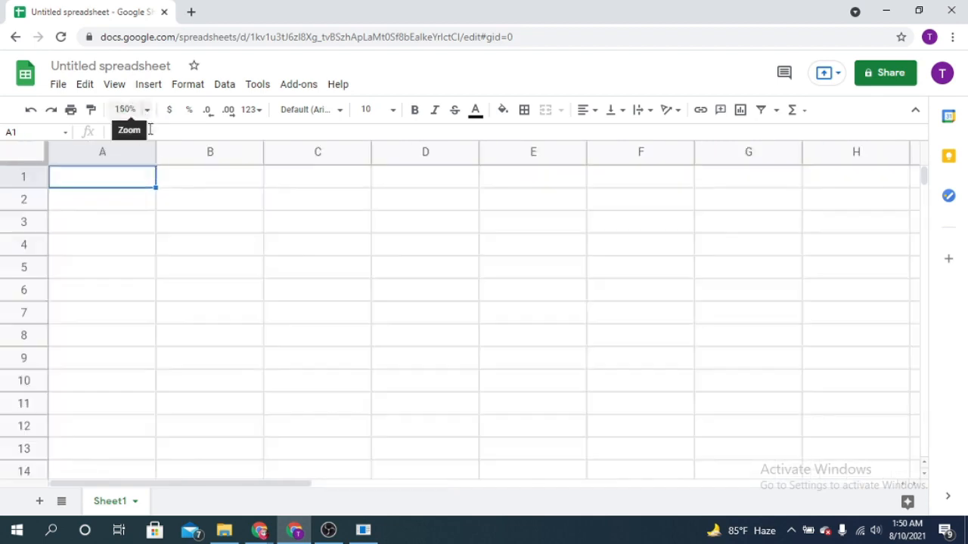
{"action": "left_click", "coordinate": [149, 114]}
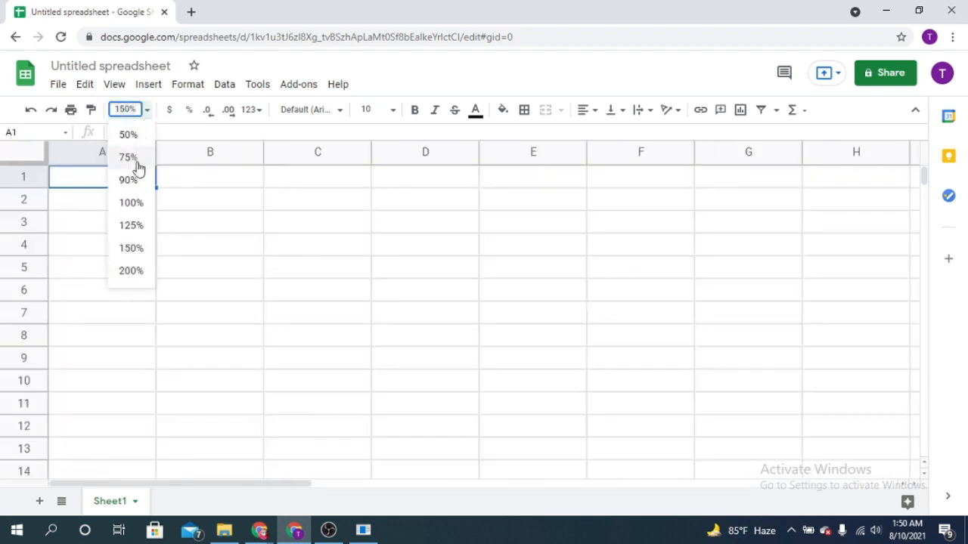
{"action": "left_click", "coordinate": [130, 226]}
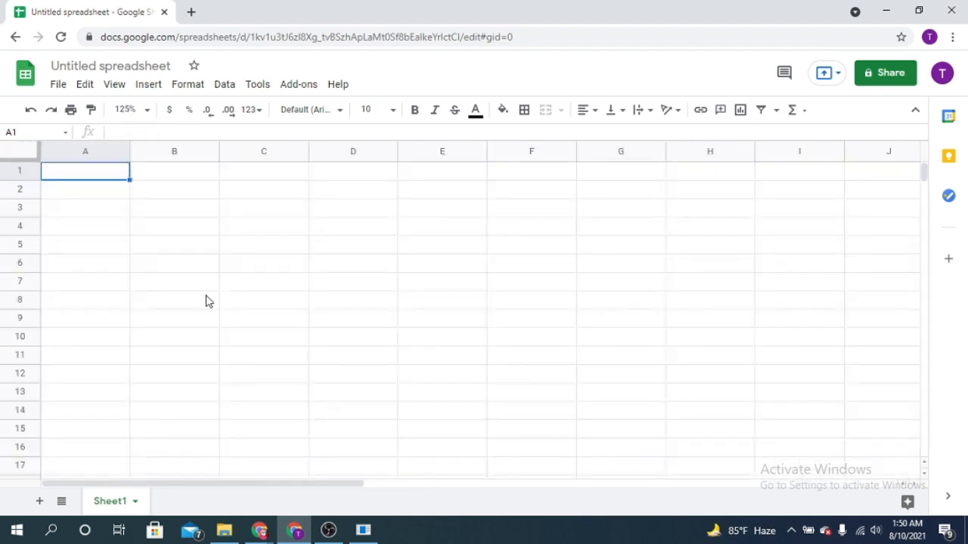
- Enter the column headings Month in cell A1 and Bills in cell B1
{"action": "double_click", "coordinate": [76, 179]}
{"action": "type", "text": "Month"}
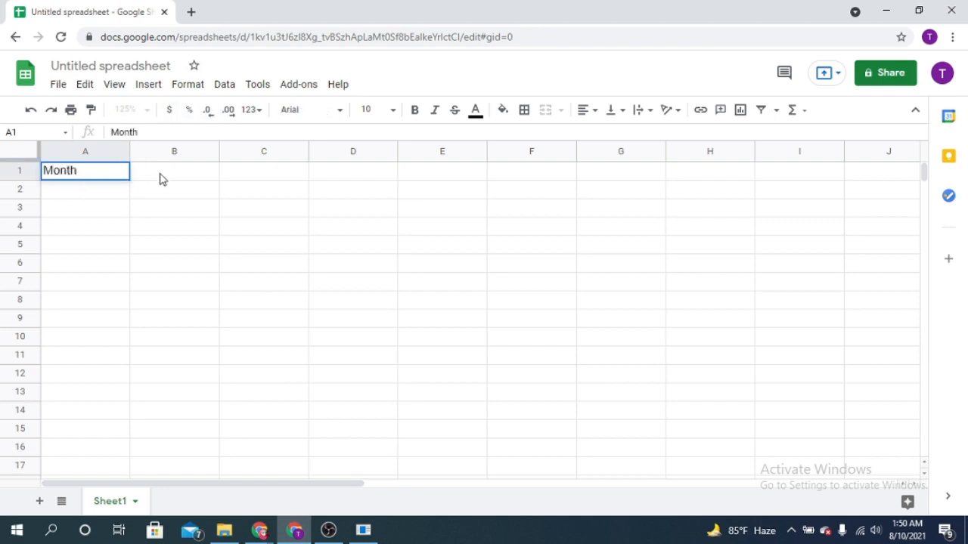
{"action": "left_click", "coordinate": [159, 180]}
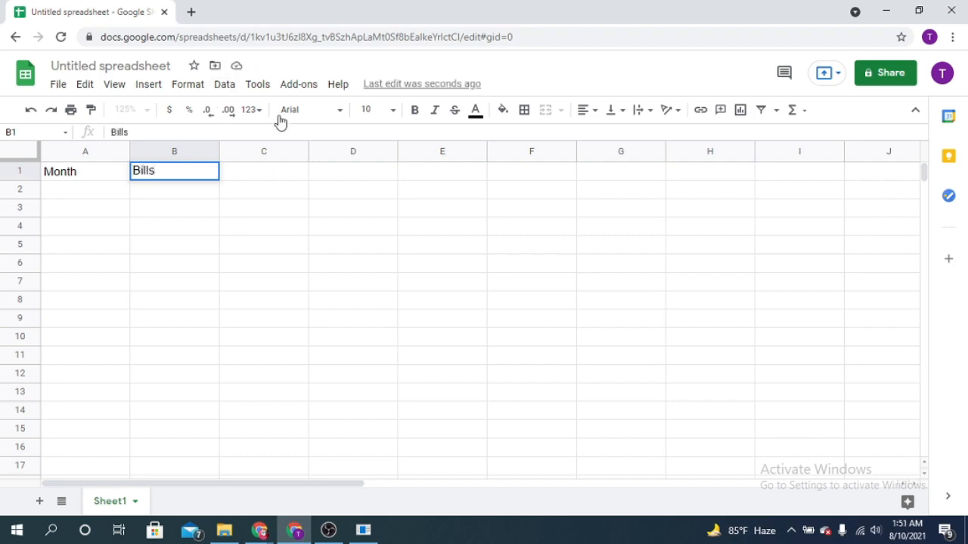
{"action": "left_click", "coordinate": [82, 191]}
- Try font sizes 11, 14 and 8 on the Month heading in A1, and set it back to 10
{"action": "left_click", "coordinate": [83, 171]}
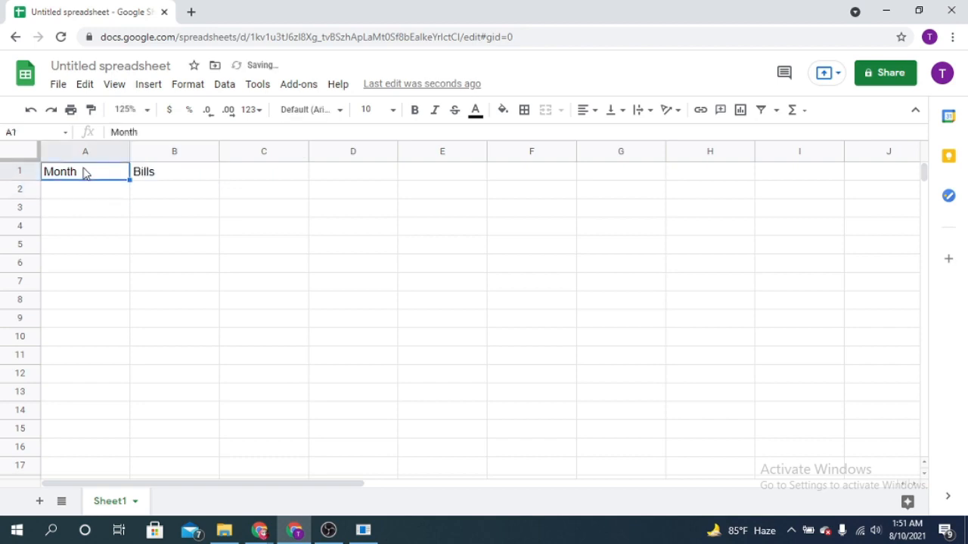
{"action": "left_click", "coordinate": [392, 111]}
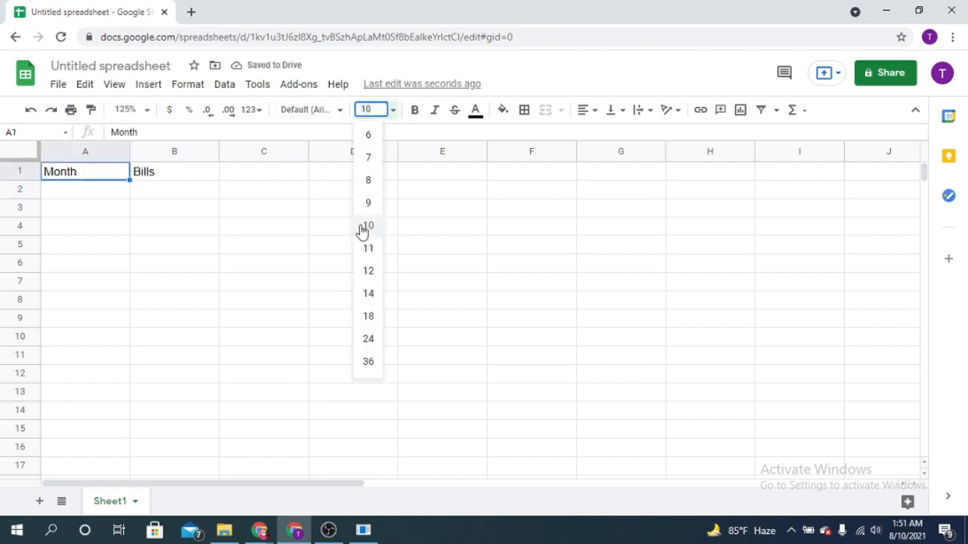
{"action": "left_click", "coordinate": [369, 249]}
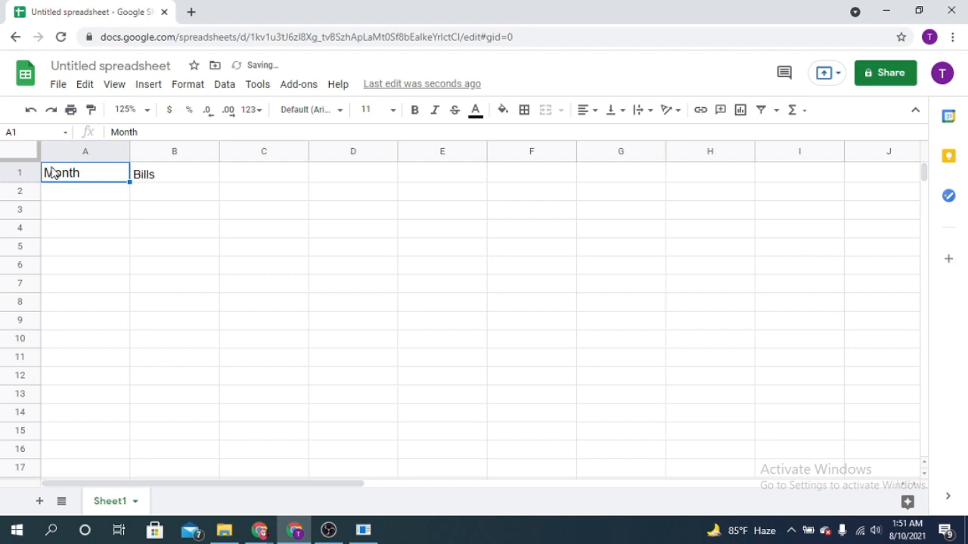
{"action": "left_click", "coordinate": [392, 111]}
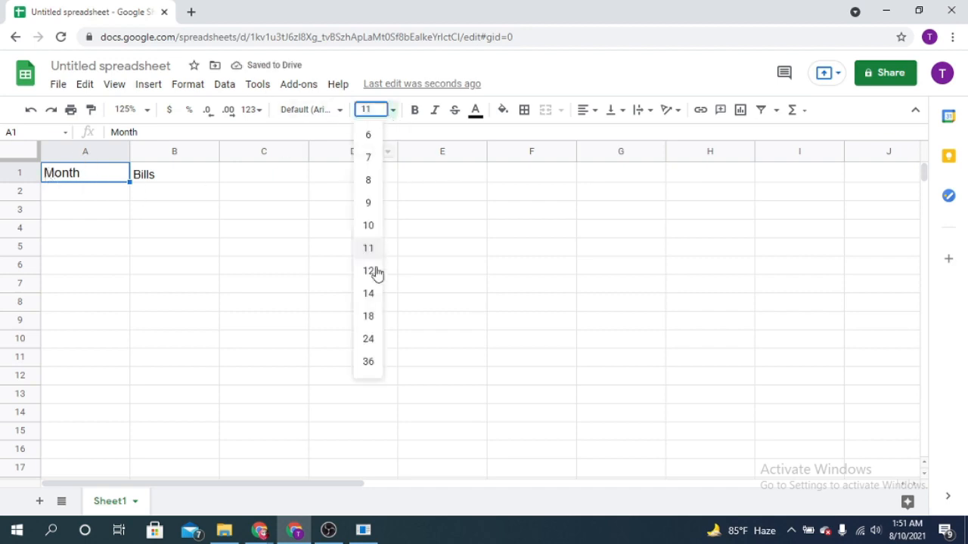
{"action": "left_click", "coordinate": [373, 299]}
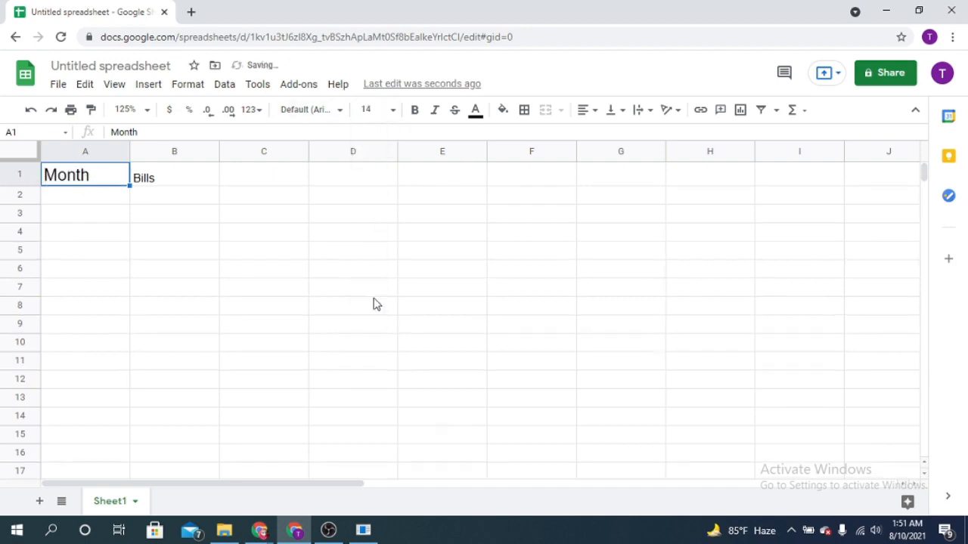
{"action": "left_click", "coordinate": [393, 112]}
{"action": "left_click", "coordinate": [370, 186]}
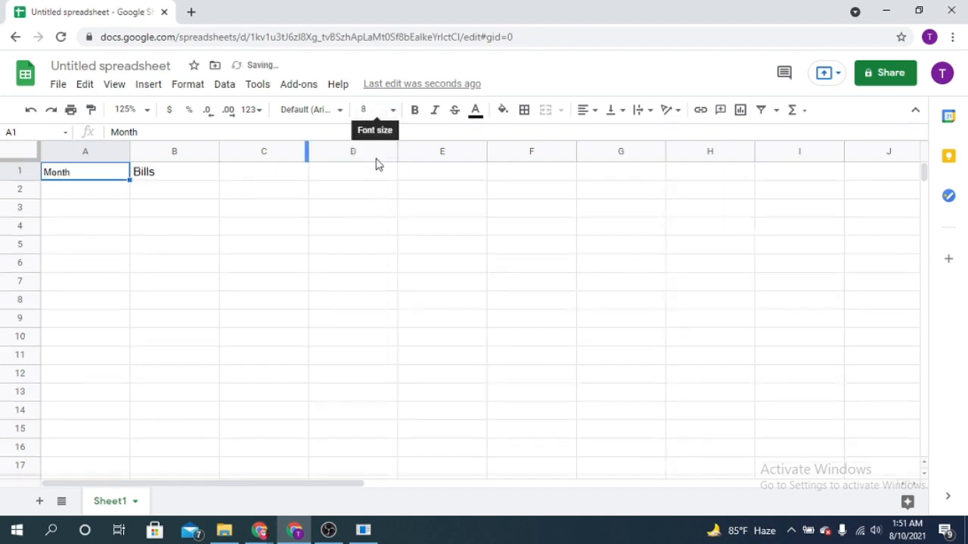
{"action": "left_click", "coordinate": [391, 115]}
{"action": "left_click", "coordinate": [370, 226]}
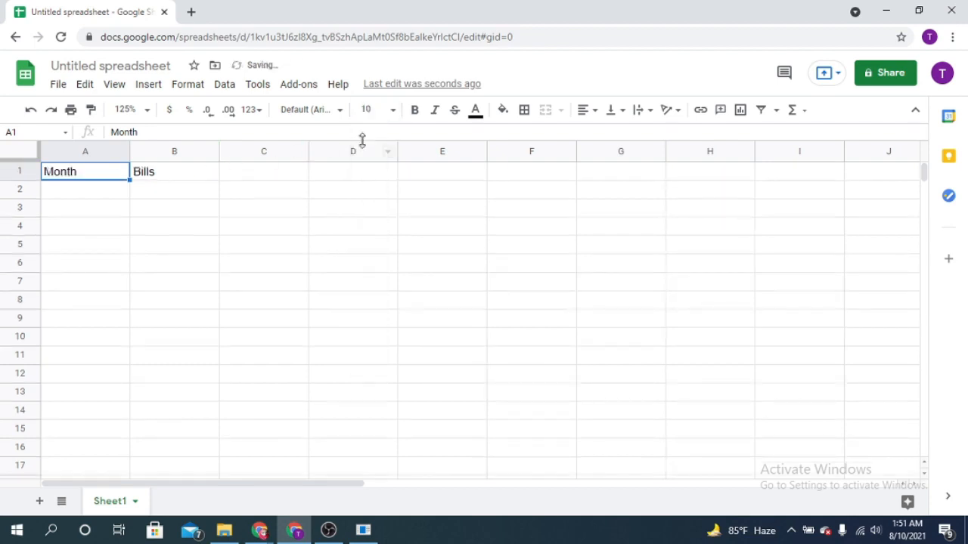
- Apply the Oswald font to the Month heading in A1, trying Arial on it as well
{"action": "left_click", "coordinate": [339, 114]}
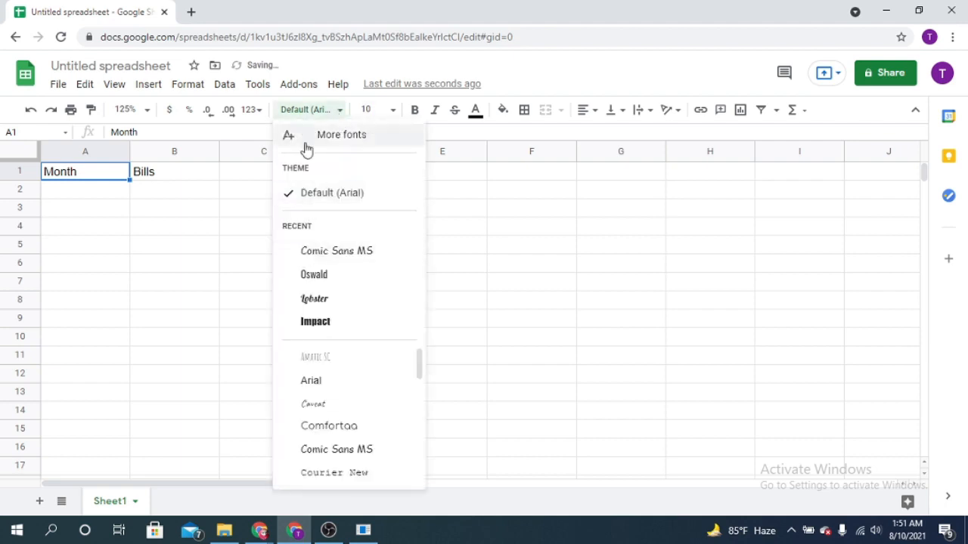
{"action": "left_click", "coordinate": [340, 276]}
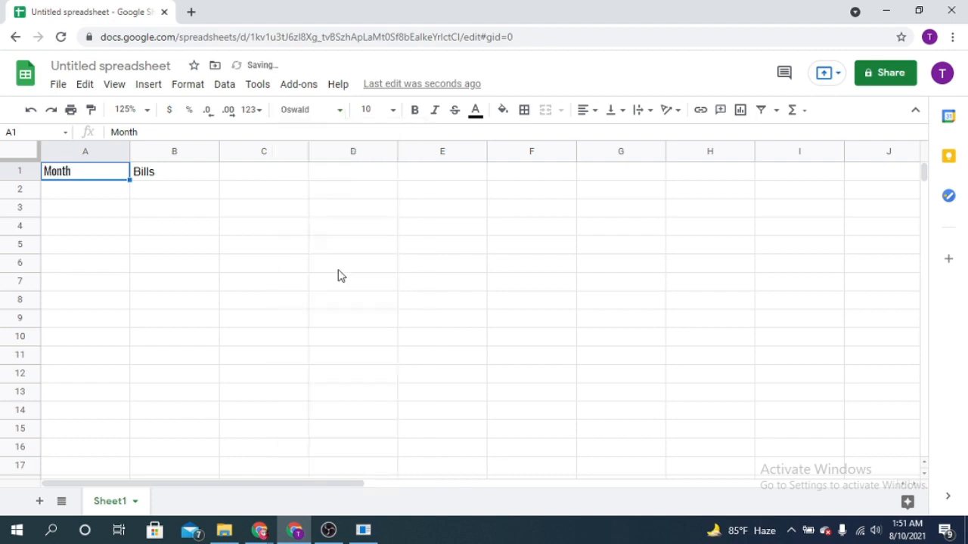
{"action": "left_click", "coordinate": [397, 115]}
{"action": "left_click", "coordinate": [339, 112]}
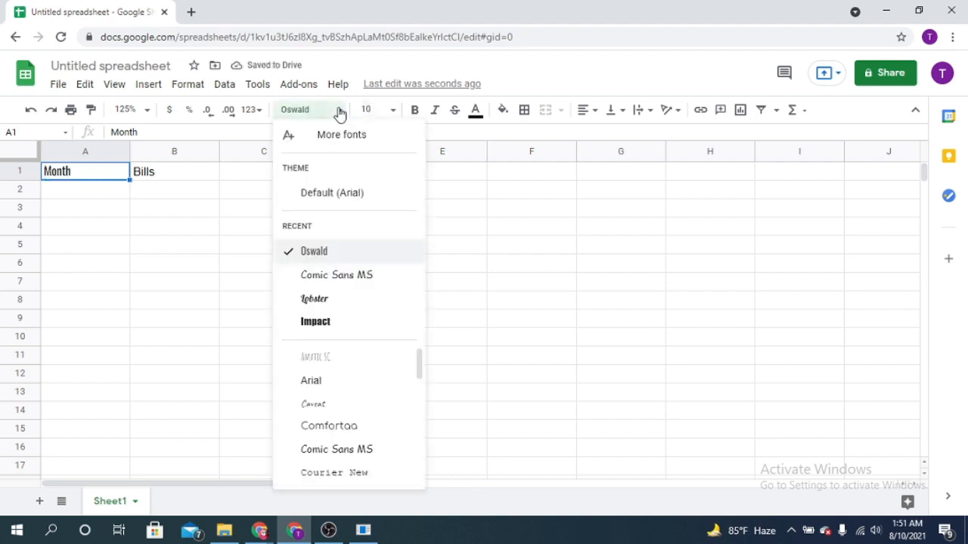
{"action": "left_click", "coordinate": [324, 380]}
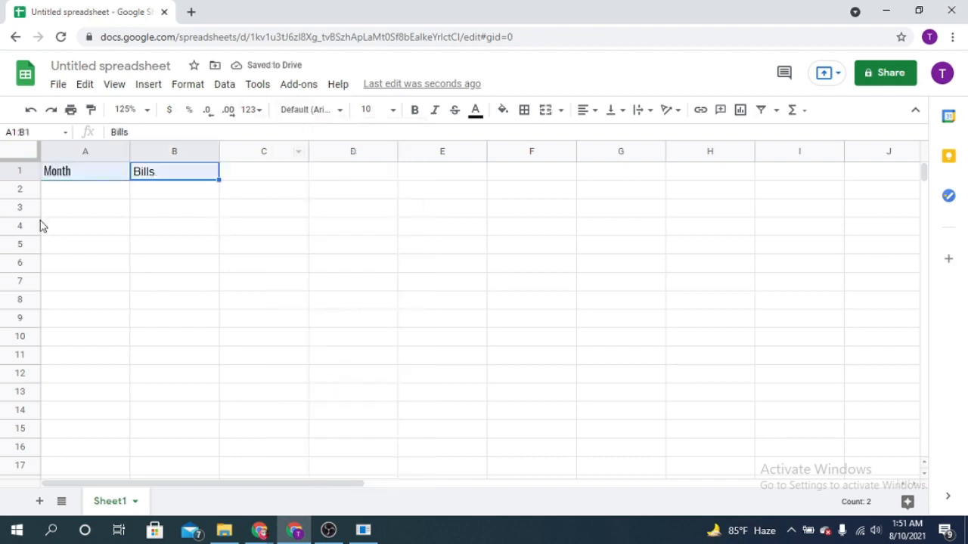
- Apply the Lobster font to the Month and Bills headings in A1:B1
{"action": "left_click", "coordinate": [338, 112]}
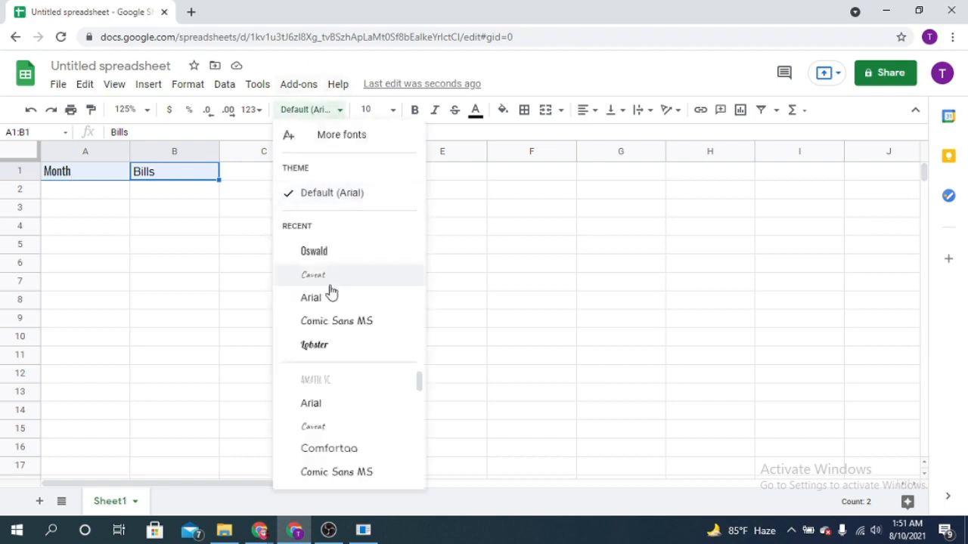
{"action": "left_click", "coordinate": [349, 310]}
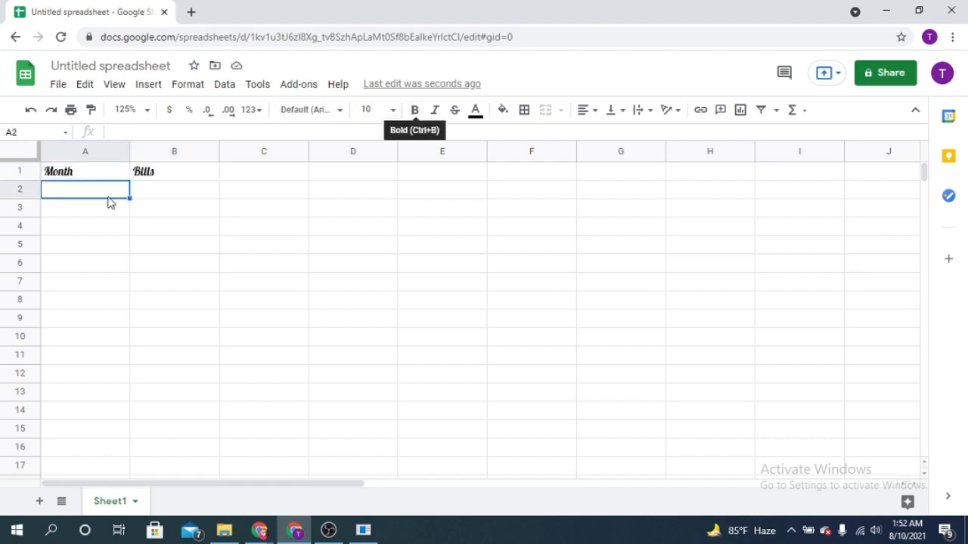
- Make the Month heading in A1 bold and the Bills heading in B1 italic
{"action": "left_click", "coordinate": [91, 178]}
{"action": "left_click", "coordinate": [416, 111]}
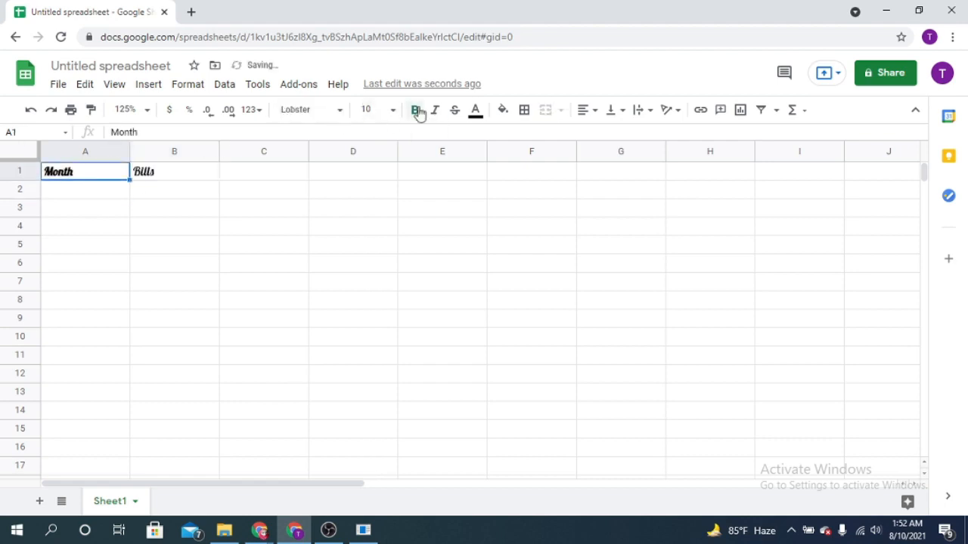
{"action": "left_click", "coordinate": [194, 177]}
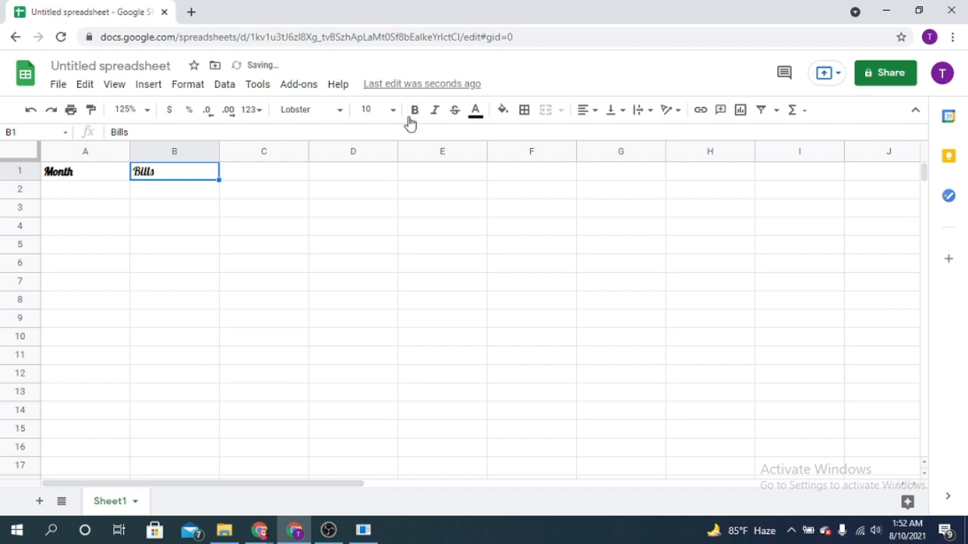
{"action": "left_click", "coordinate": [436, 114]}
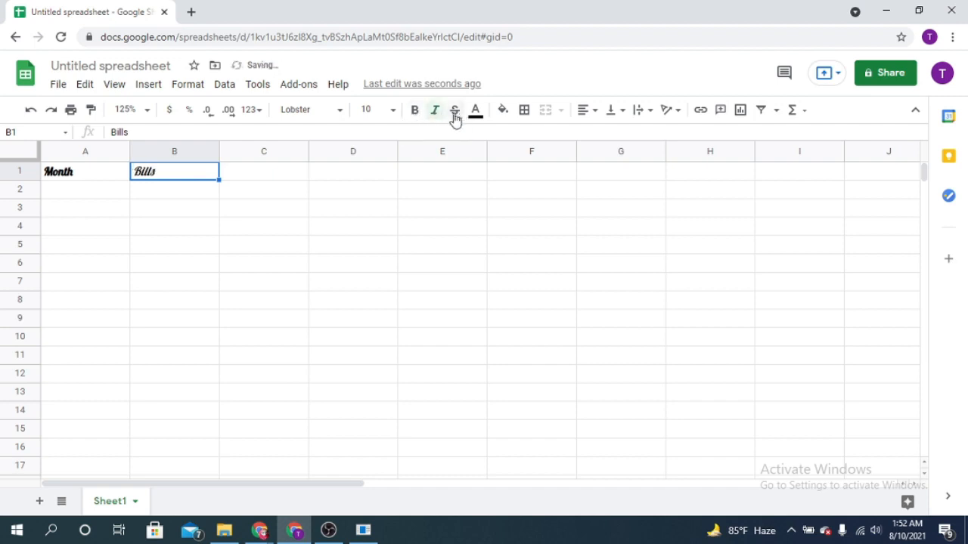
- Try strikethrough on the Month heading in A1 and remove it again
{"action": "left_click", "coordinate": [89, 182]}
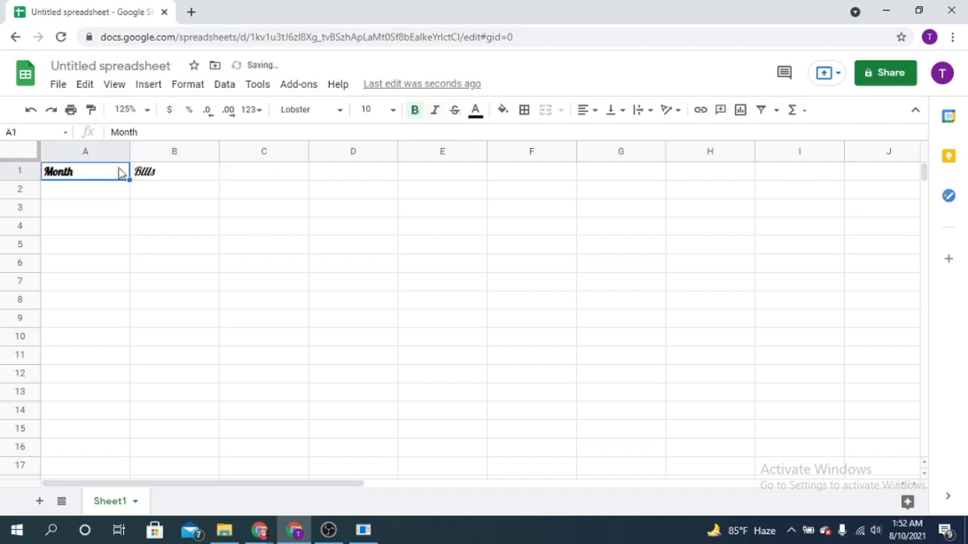
{"action": "left_click", "coordinate": [455, 112]}
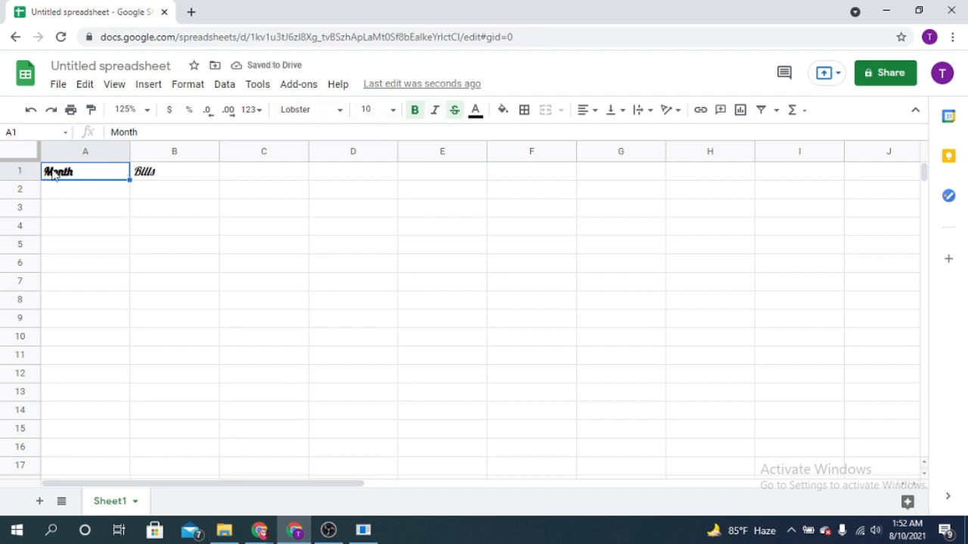
{"action": "left_click", "coordinate": [454, 110]}
- Set the text color of the Month heading to blue and the Bills heading to dark magenta
{"action": "left_click", "coordinate": [479, 118]}
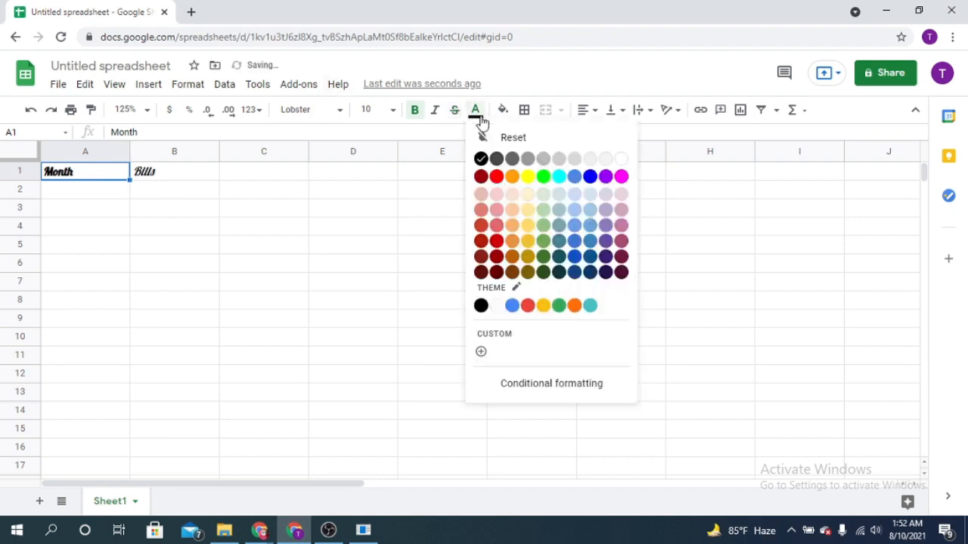
{"action": "left_click", "coordinate": [493, 178]}
- Try a yellow fill color on cell A2 and undo it
{"action": "left_click", "coordinate": [503, 111]}
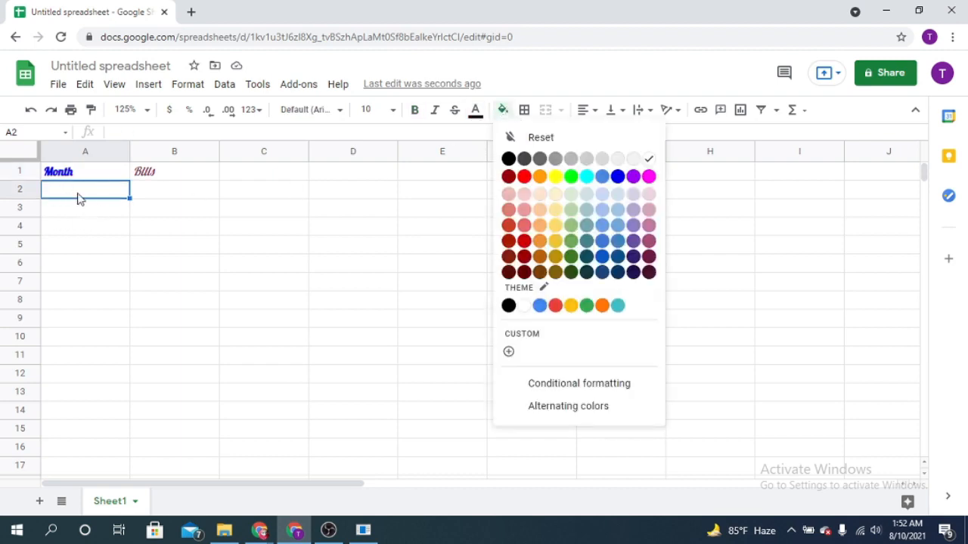
{"action": "left_click", "coordinate": [554, 178]}
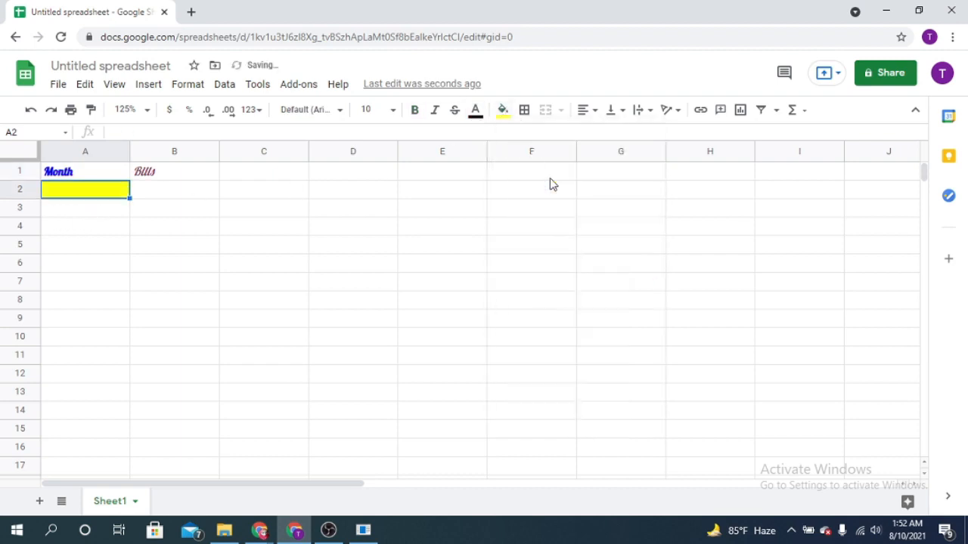
{"action": "left_click", "coordinate": [105, 208]}
{"action": "left_click", "coordinate": [113, 193]}
{"action": "key", "text": "ctrl+z"}
- Fill the Month heading cell A1 with light orange-yellow and the Bills heading cell B1 with light blue
{"action": "left_click", "coordinate": [96, 175]}
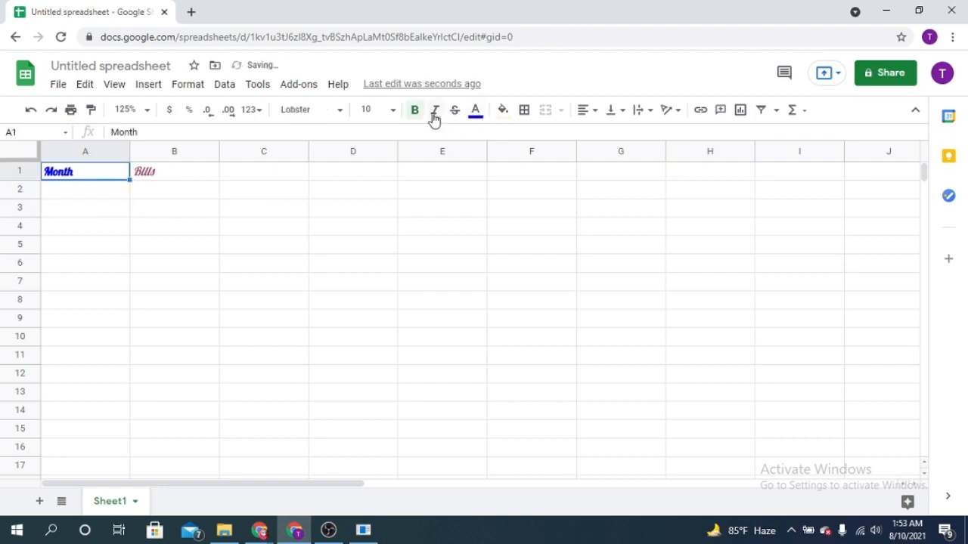
{"action": "left_click", "coordinate": [504, 111]}
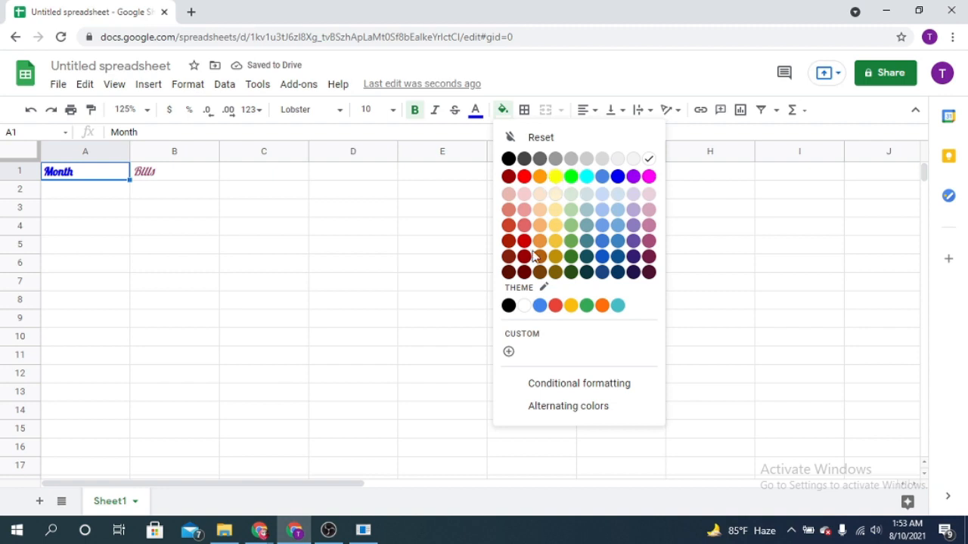
{"action": "left_click", "coordinate": [558, 228]}
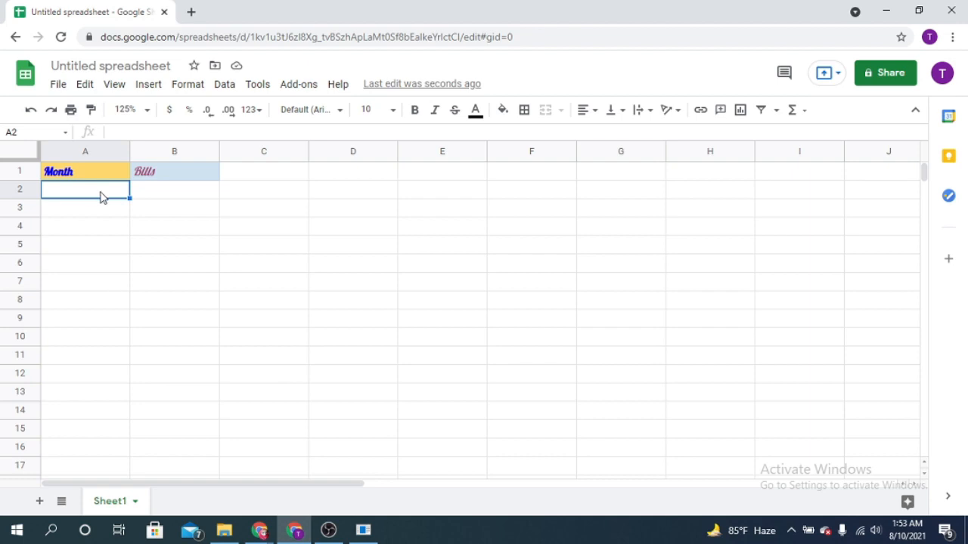
- Enter the twelve months from january to december in lowercase, one per cell, in A2:A13
{"action": "type", "text": "january"}
{"action": "key", "text": "Return"}
{"action": "type", "text": "february"}
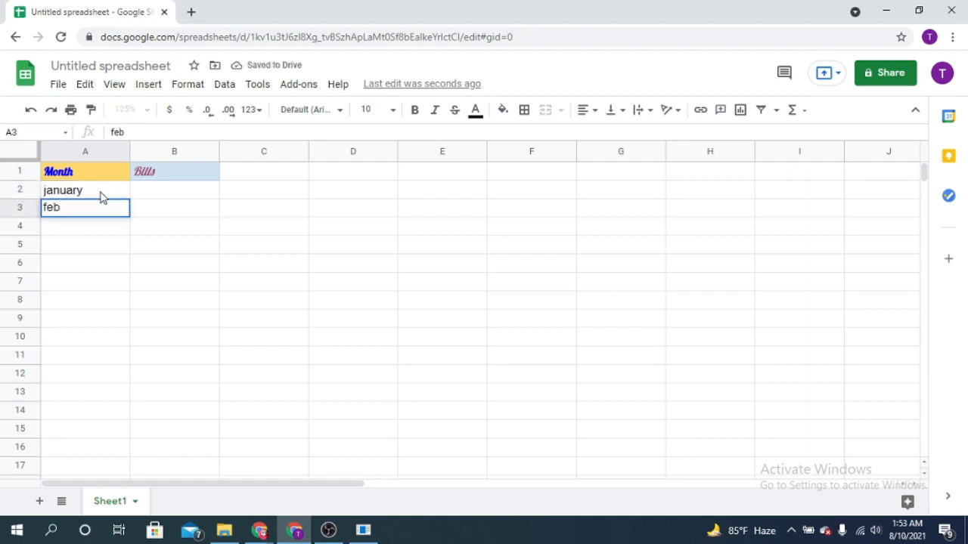
{"action": "key", "text": "Return"}
{"action": "type", "text": "march"}
{"action": "key", "text": "Return"}
{"action": "type", "text": "april"}
{"action": "key", "text": "Return"}
{"action": "type", "text": "may"}
{"action": "key", "text": "Return"}
{"action": "type", "text": "june"}
{"action": "key", "text": "Return"}
{"action": "type", "text": "july"}
{"action": "key", "text": "Return"}
{"action": "type", "text": "august"}
{"action": "key", "text": "Return"}
{"action": "type", "text": "september"}
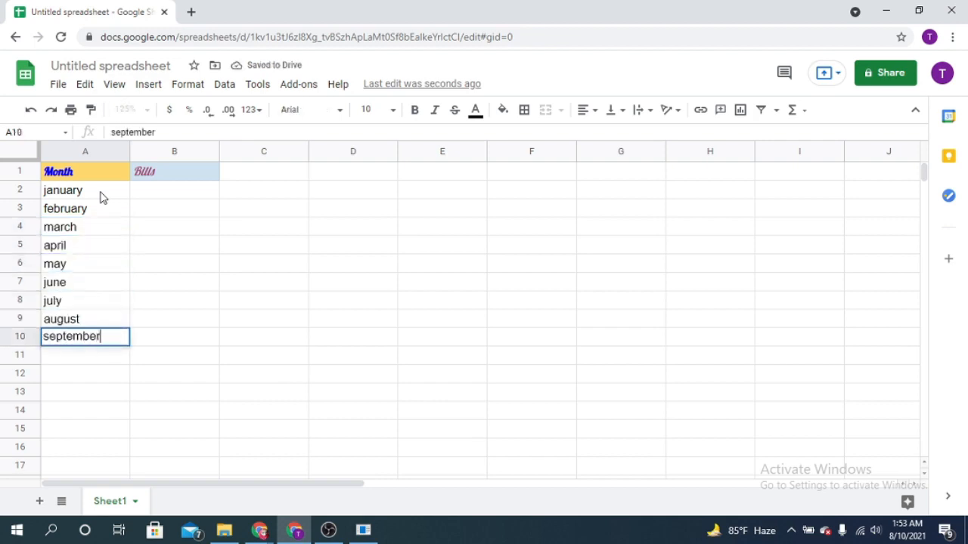
{"action": "key", "text": "Return"}
{"action": "type", "text": "octbar"}
{"action": "key", "text": "BackSpace"}
{"action": "key", "text": "BackSpace"}
{"action": "key", "text": "BackSpace"}
{"action": "type", "text": "obar"}
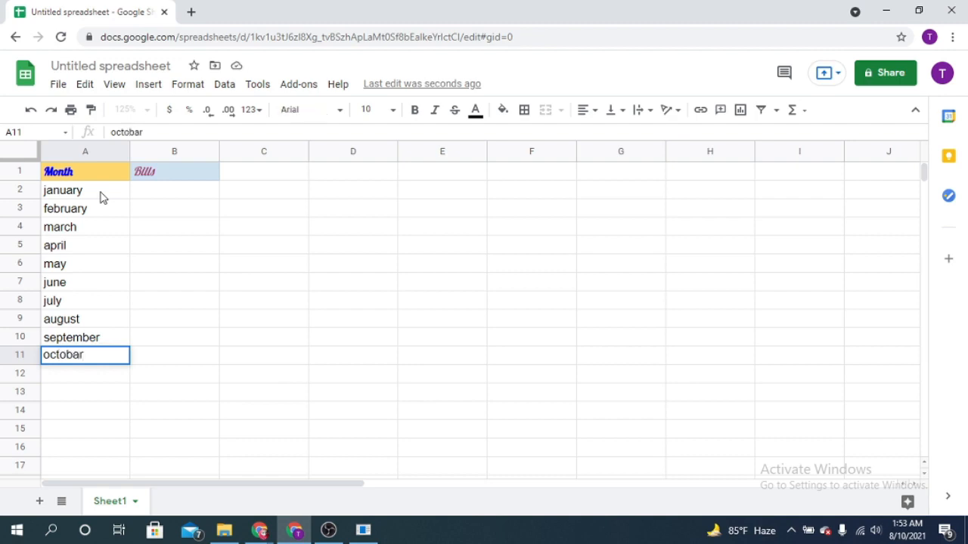
{"action": "key", "text": "Return"}
{"action": "type", "text": "november"}
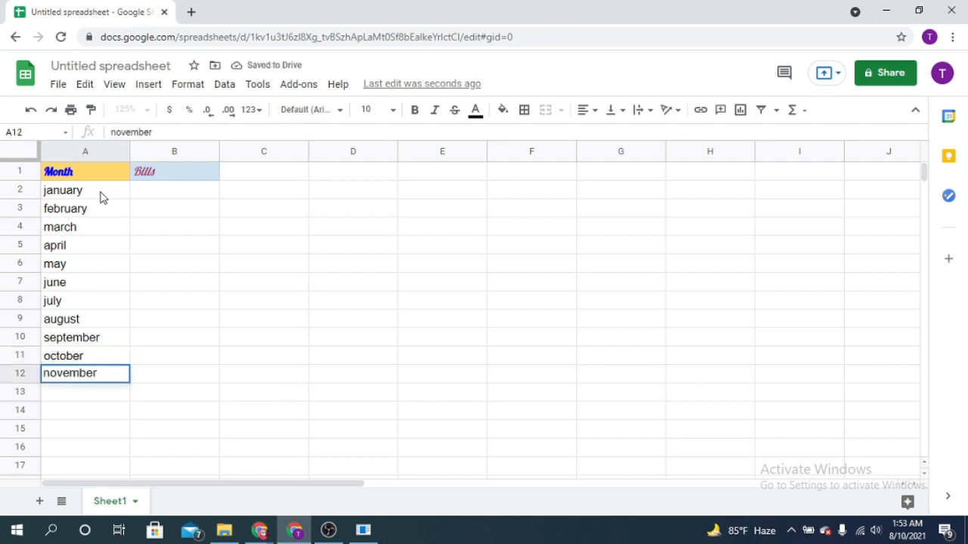
{"action": "key", "text": "Return"}
{"action": "type", "text": "december"}
{"action": "key", "text": "Return"}
- Enter the bill amounts 10000, 12000, 13000, 9000, 8000, 15000, 18000, 5000, 40000, 20000, 2000 and 10000 in B2:B13
{"action": "left_click", "coordinate": [179, 193]}
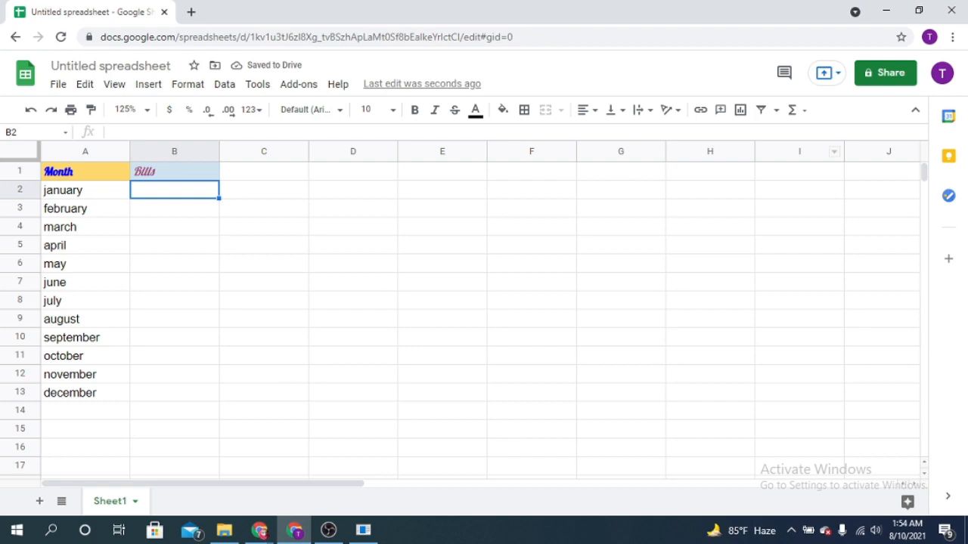
{"action": "type", "text": "10000"}
{"action": "key", "text": "Return"}
{"action": "type", "text": "12000"}
{"action": "key", "text": "Return"}
{"action": "type", "text": "13000"}
{"action": "key", "text": "Return"}
{"action": "type", "text": "9000"}
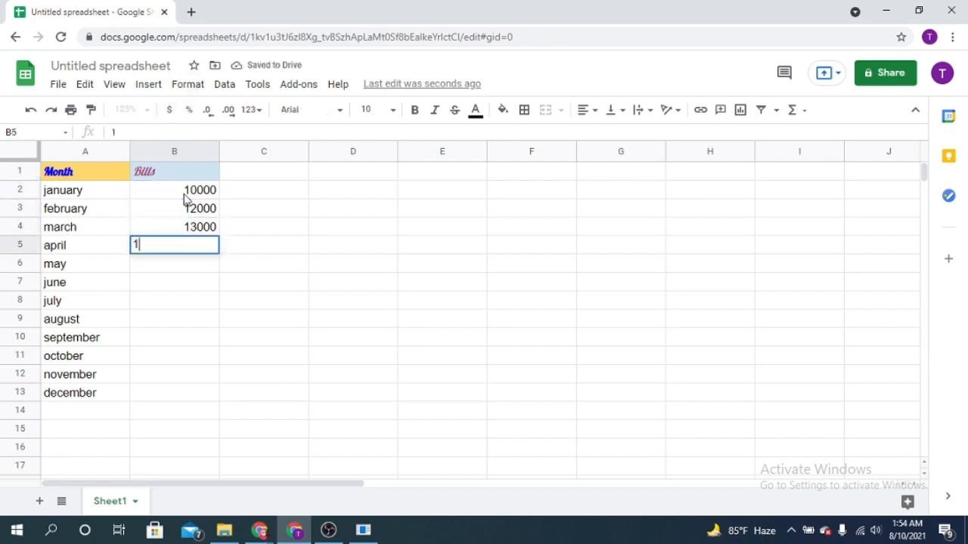
{"action": "key", "text": "Return"}
{"action": "type", "text": "8000"}
{"action": "key", "text": "Return"}
{"action": "type", "text": "15000"}
{"action": "key", "text": "Return"}
{"action": "type", "text": "18000"}
{"action": "key", "text": "Return"}
{"action": "type", "text": "5000"}
{"action": "key", "text": "Return"}
{"action": "type", "text": "40000"}
{"action": "key", "text": "Return"}
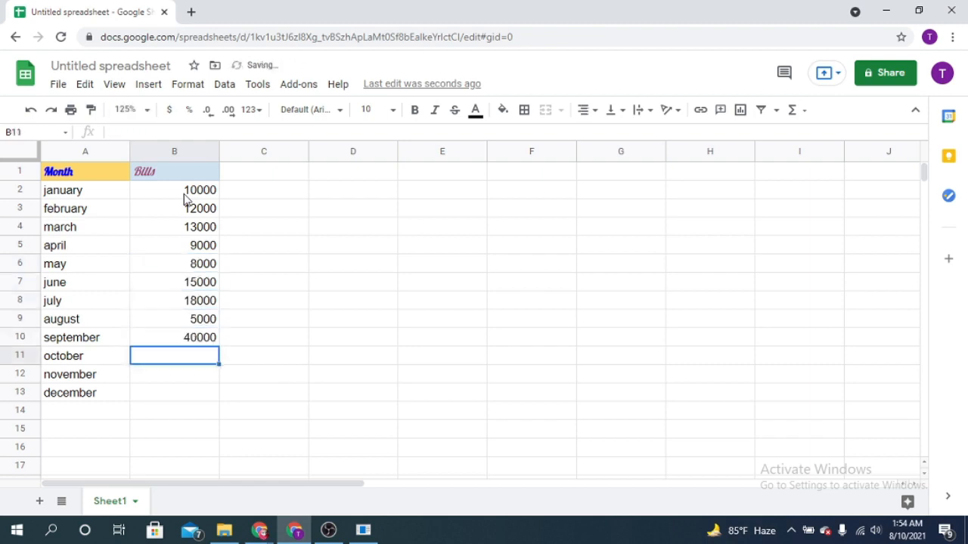
{"action": "type", "text": "20000"}
{"action": "key", "text": "Return"}
{"action": "type", "text": "2000"}
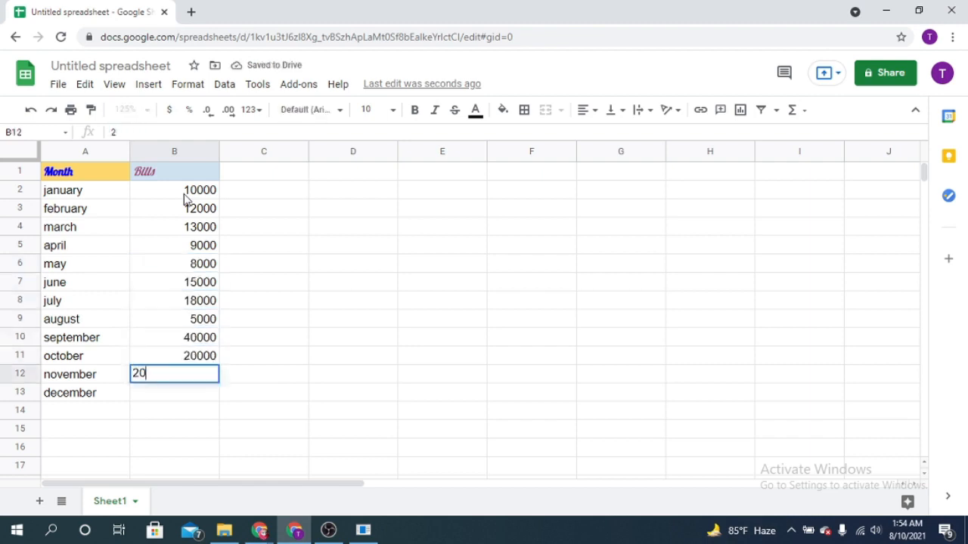
{"action": "key", "text": "Return"}
{"action": "type", "text": "10000"}
{"action": "key", "text": "Return"}
- Try the dollar currency format on the january bill in B2 and undo it
{"action": "left_click", "coordinate": [177, 198]}
{"action": "left_click", "coordinate": [171, 111]}
{"action": "key", "text": "ctrl+z"}
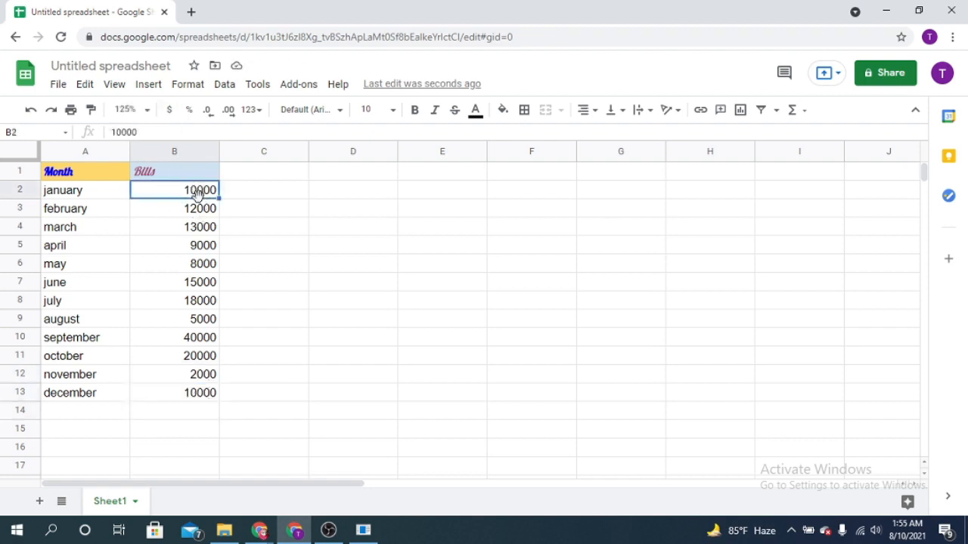
- Format all the bill amounts in B2:B13 as dollar currency
{"action": "left_click", "coordinate": [204, 398], "text": "shift"}
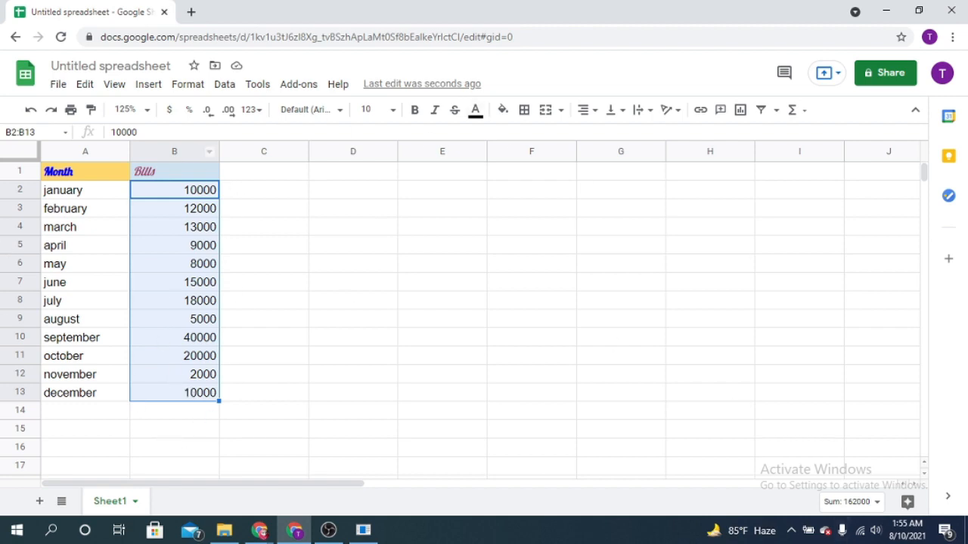
{"action": "left_click", "coordinate": [169, 110]}
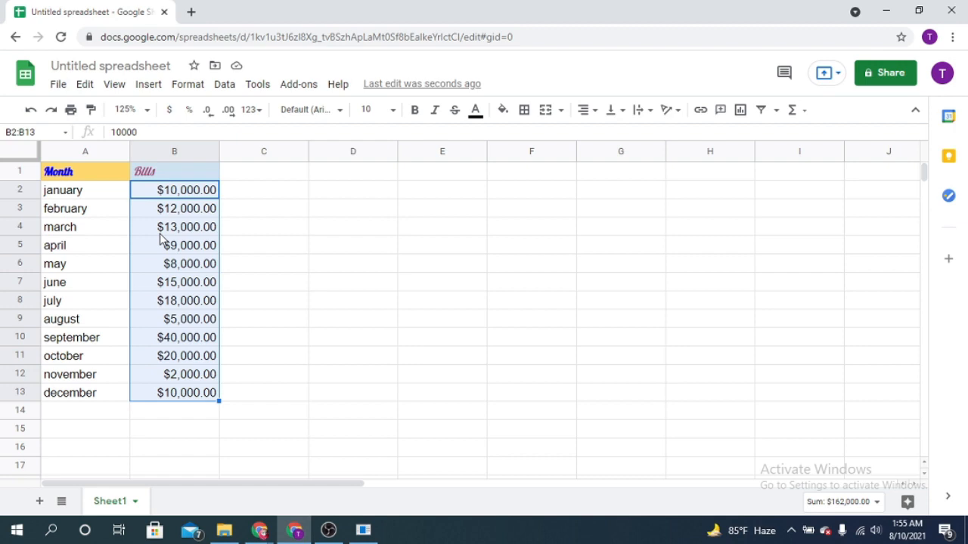
- Format the bill amounts in B2:B13 as percentages without decimal places
{"action": "left_click", "coordinate": [190, 114]}
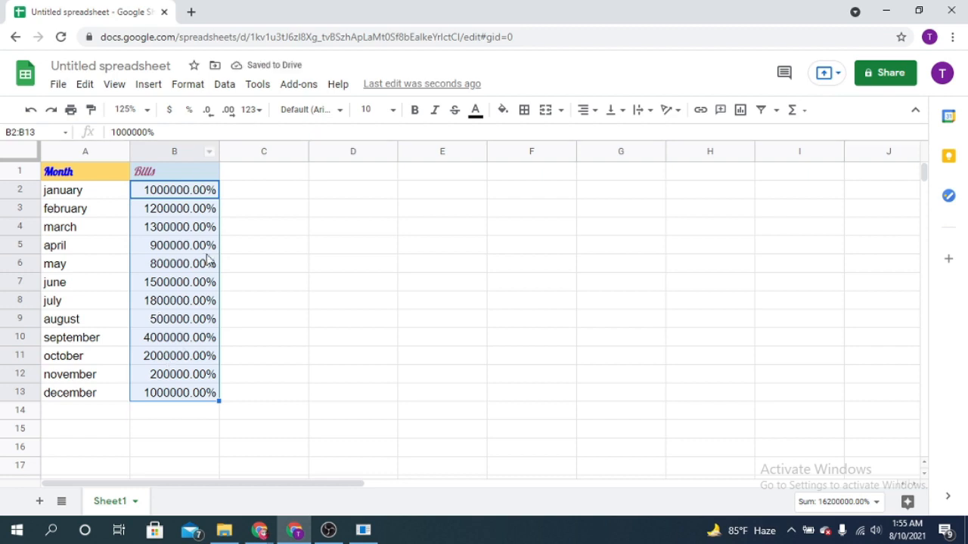
{"action": "left_click", "coordinate": [210, 112]}
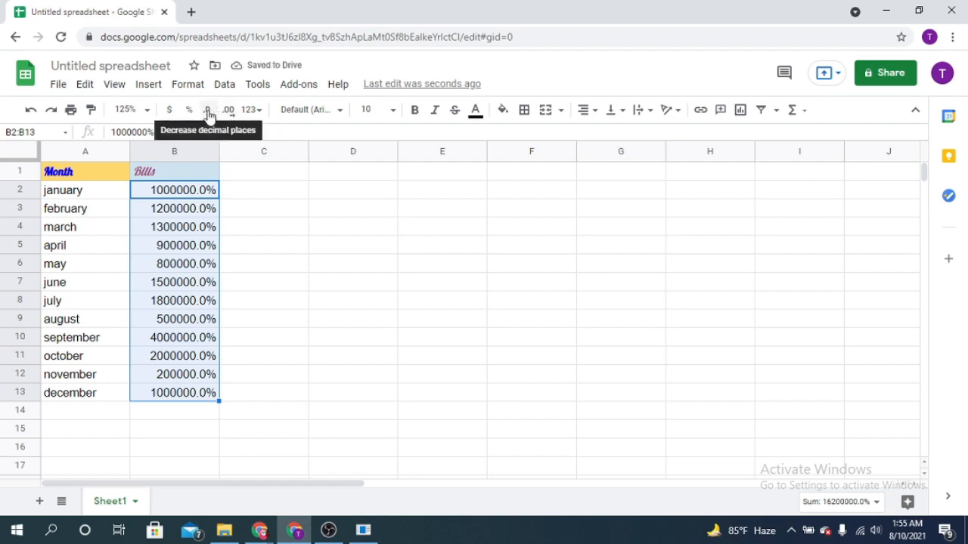
{"action": "left_click", "coordinate": [209, 112]}
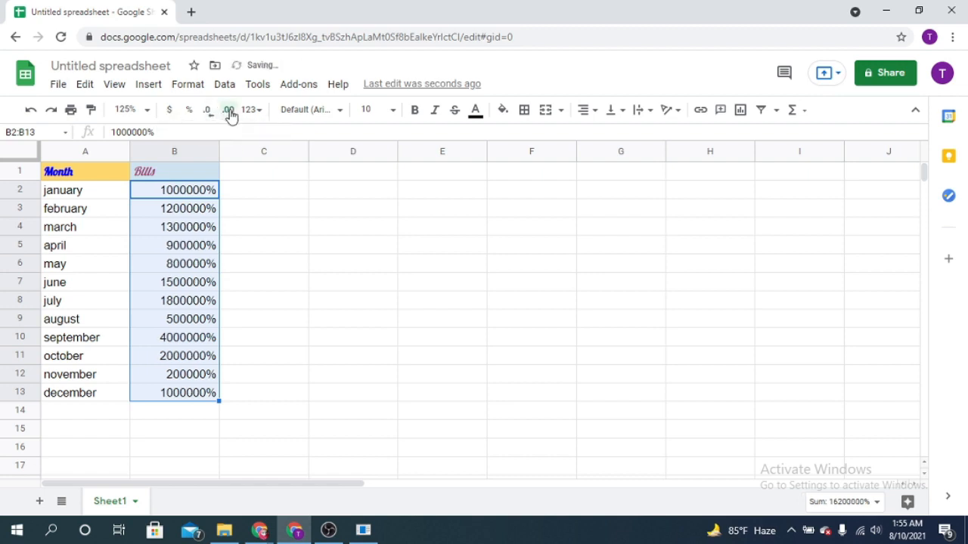
- Try adding four decimal places to the percentages in B2:B13, remove them again, and reapply the percent format
{"action": "left_click", "coordinate": [229, 112]}
{"action": "left_click", "coordinate": [229, 111]}
{"action": "left_click", "coordinate": [229, 111]}
{"action": "left_click", "coordinate": [229, 111]}
{"action": "left_click", "coordinate": [207, 112]}
{"action": "left_click", "coordinate": [208, 113]}
{"action": "left_click", "coordinate": [207, 113]}
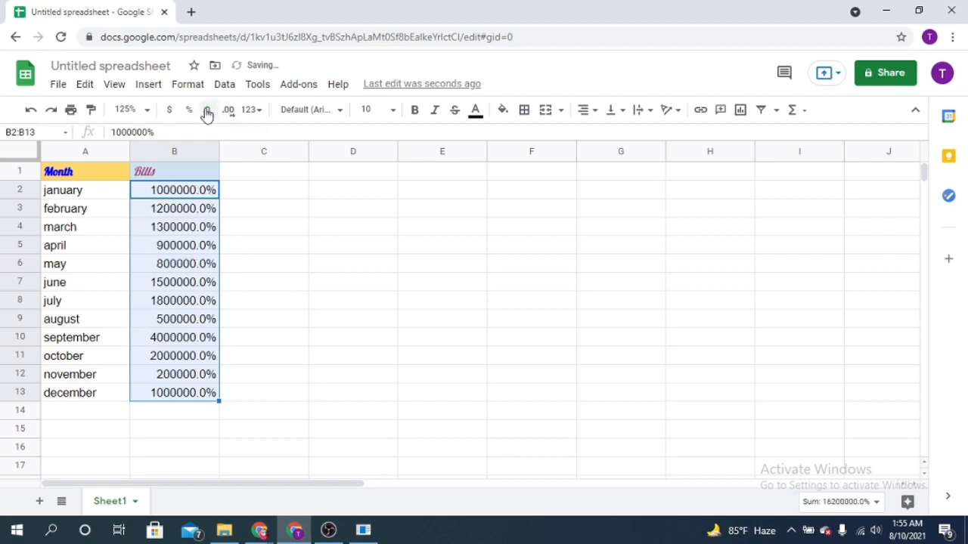
{"action": "left_click", "coordinate": [208, 112]}
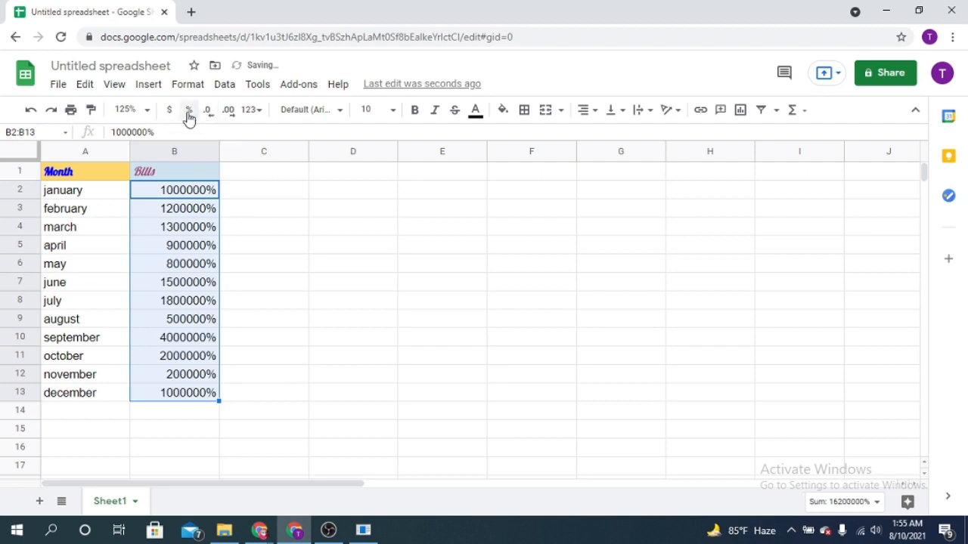
{"action": "left_click", "coordinate": [189, 112]}
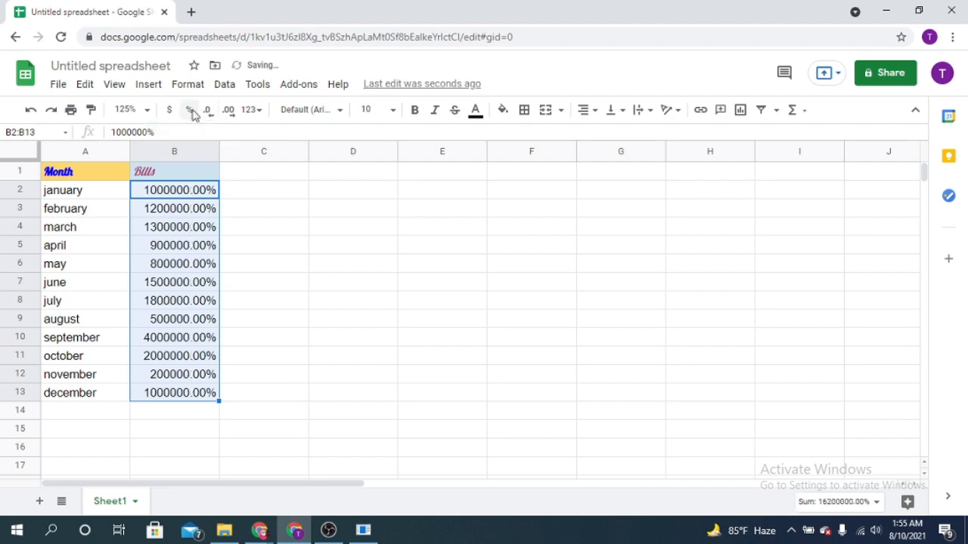
- Try the Number and Percent formats on the bill amounts in B2:B13, and apply the Scientific format
{"action": "left_click", "coordinate": [250, 110]}
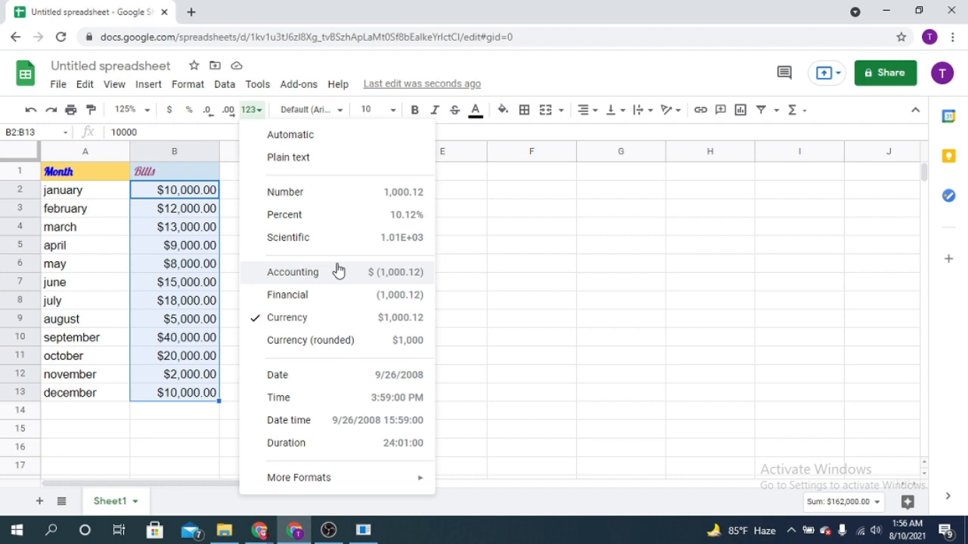
{"action": "left_click", "coordinate": [338, 196]}
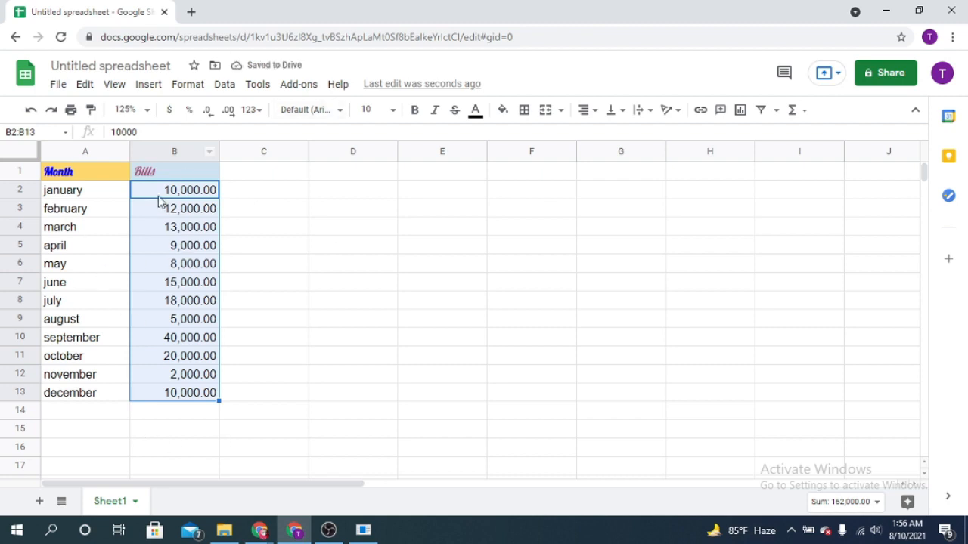
{"action": "left_click", "coordinate": [261, 114]}
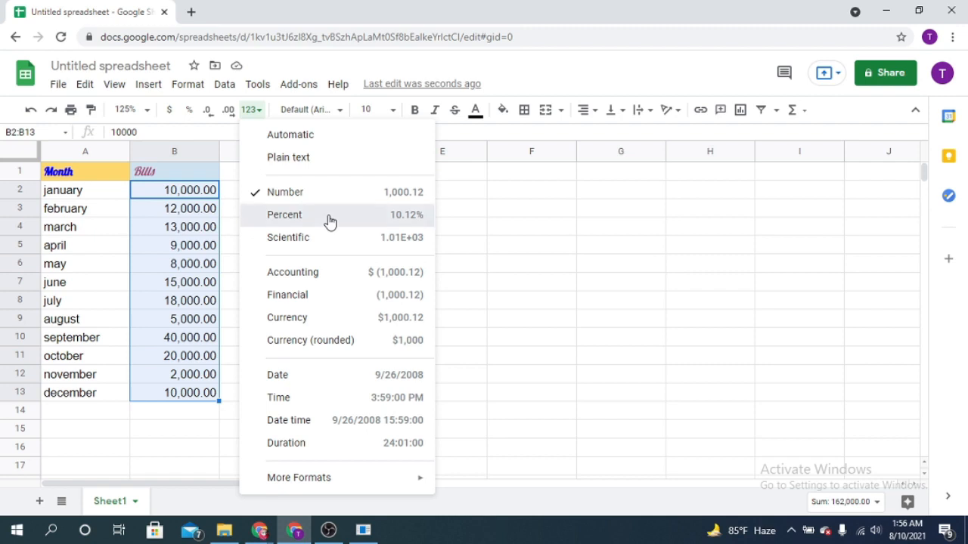
{"action": "left_click", "coordinate": [330, 220]}
{"action": "left_click", "coordinate": [257, 113]}
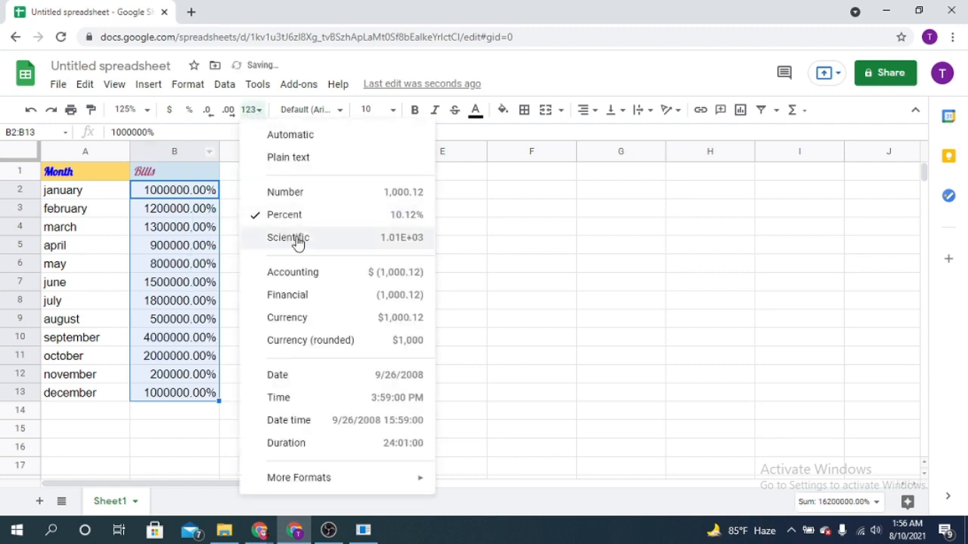
{"action": "left_click", "coordinate": [334, 242]}
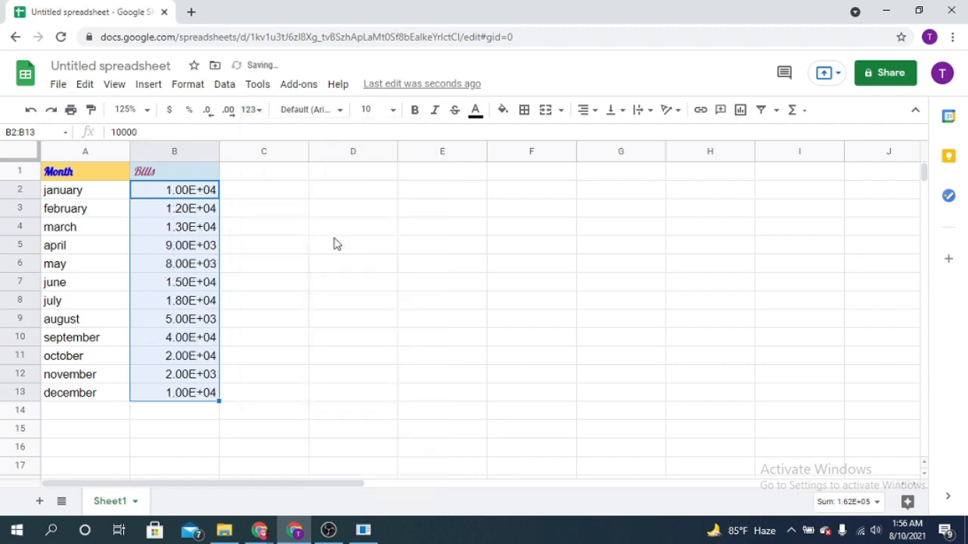
- Try the Accounting and Currency (rounded) formats on the bill amounts in B2:B13
{"action": "left_click", "coordinate": [253, 111]}
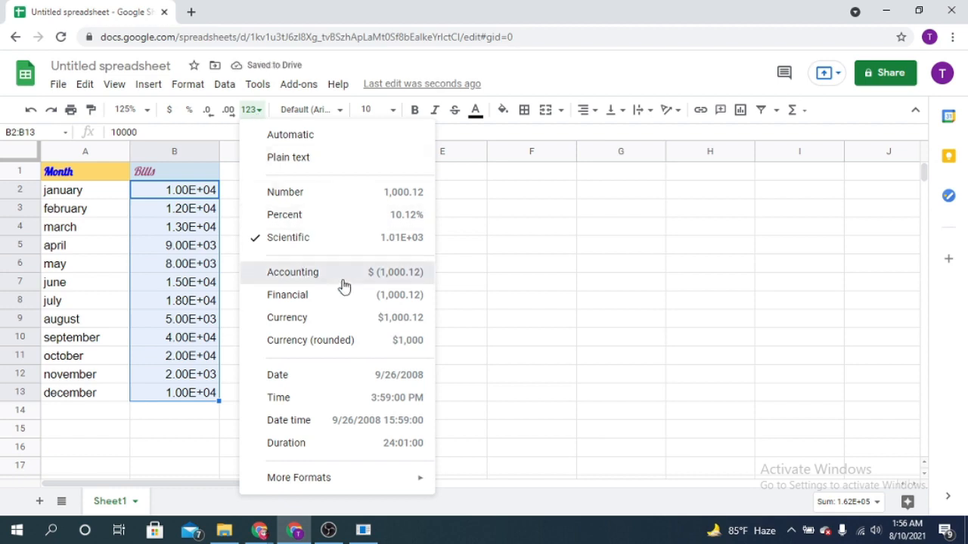
{"action": "left_click", "coordinate": [343, 282]}
{"action": "left_click", "coordinate": [255, 113]}
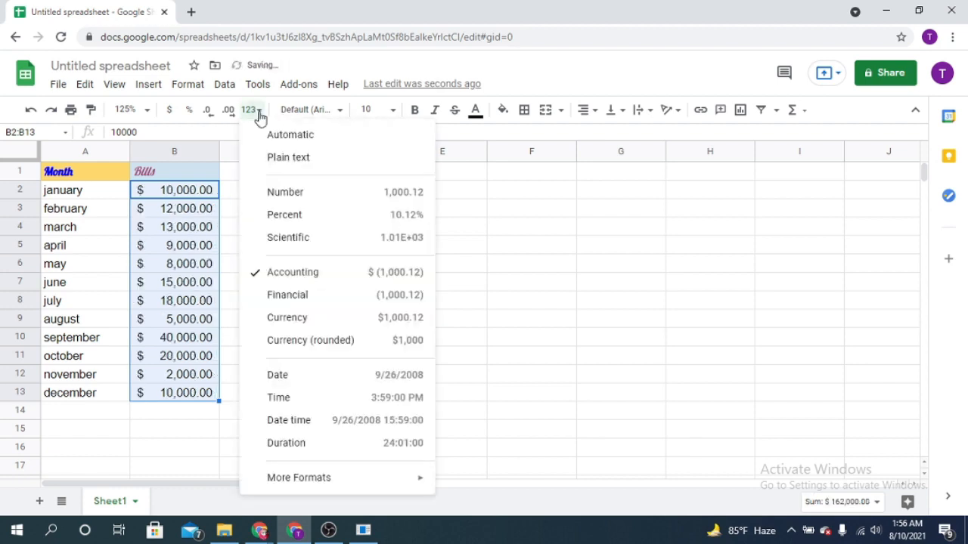
{"action": "left_click", "coordinate": [361, 342]}
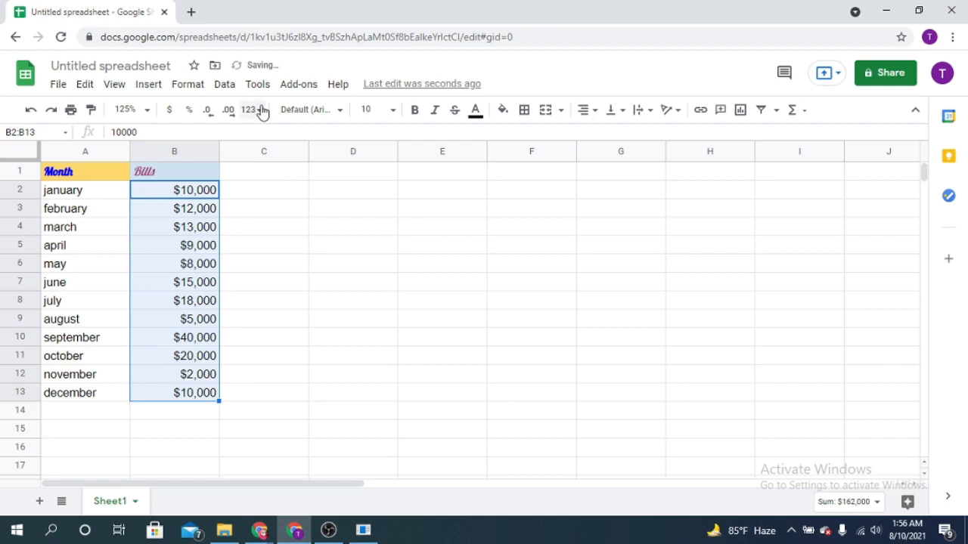
- Try the Date, Time and Duration formats on the bill amounts in B2:B13
{"action": "left_click", "coordinate": [261, 112]}
{"action": "left_click", "coordinate": [337, 378]}
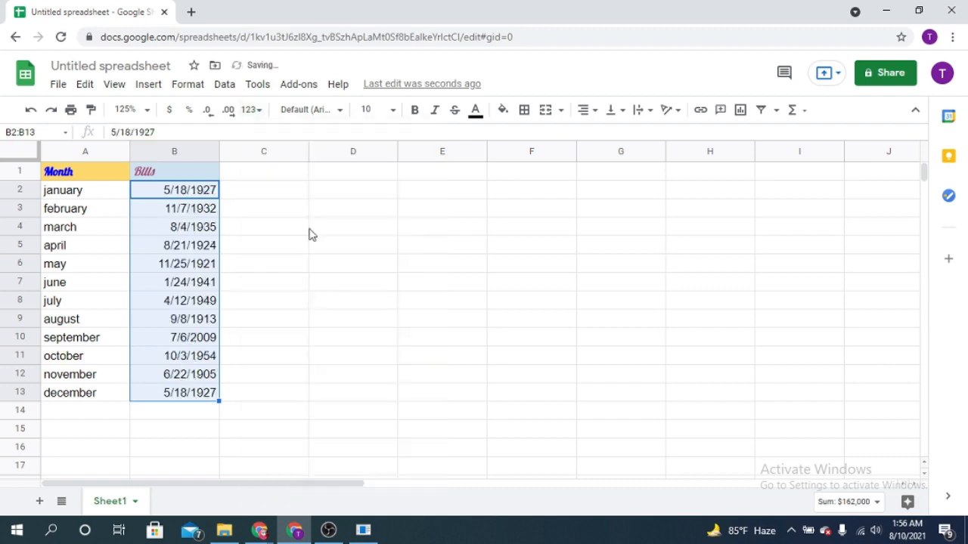
{"action": "left_click", "coordinate": [259, 112]}
{"action": "left_click", "coordinate": [323, 407]}
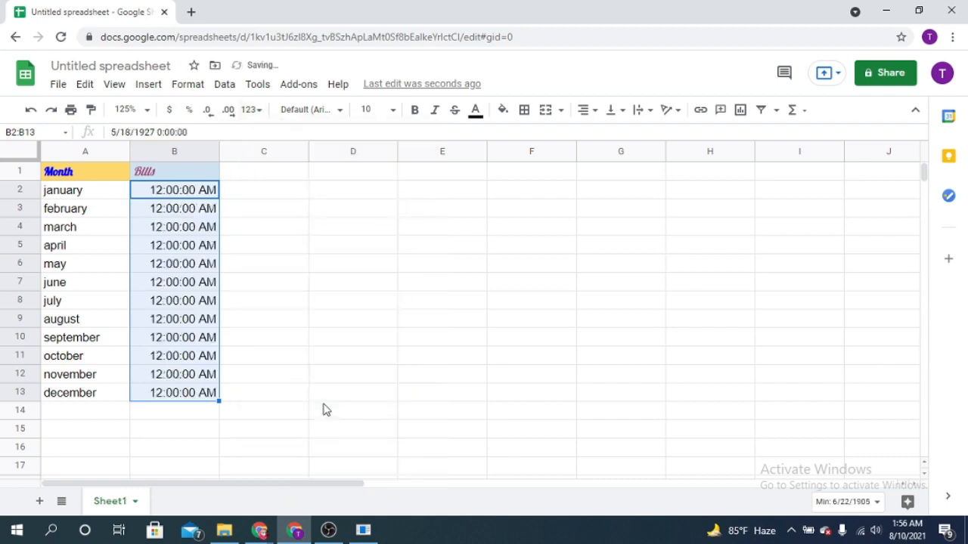
{"action": "left_click", "coordinate": [259, 111]}
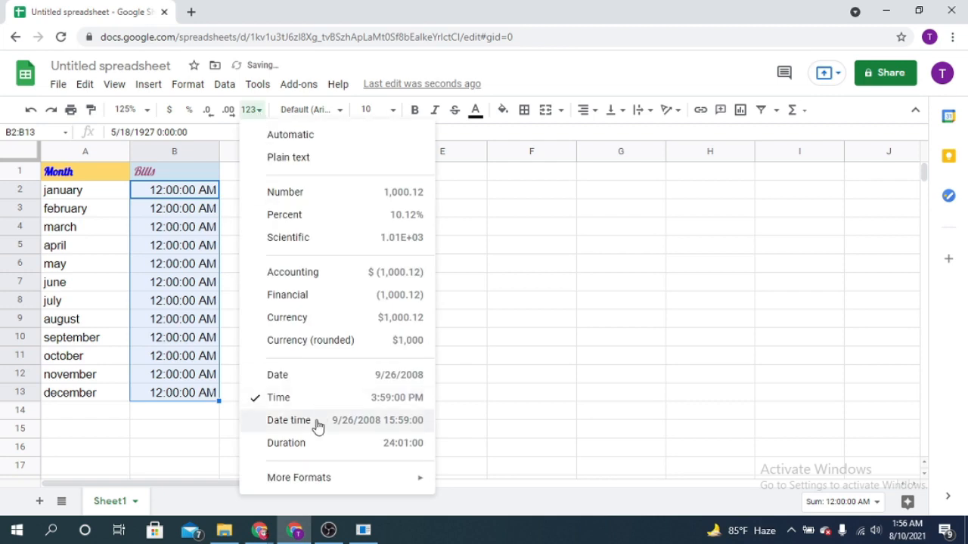
{"action": "left_click", "coordinate": [313, 443]}
- Apply the Number format to the bill amounts in B2:B13
{"action": "left_click", "coordinate": [261, 113]}
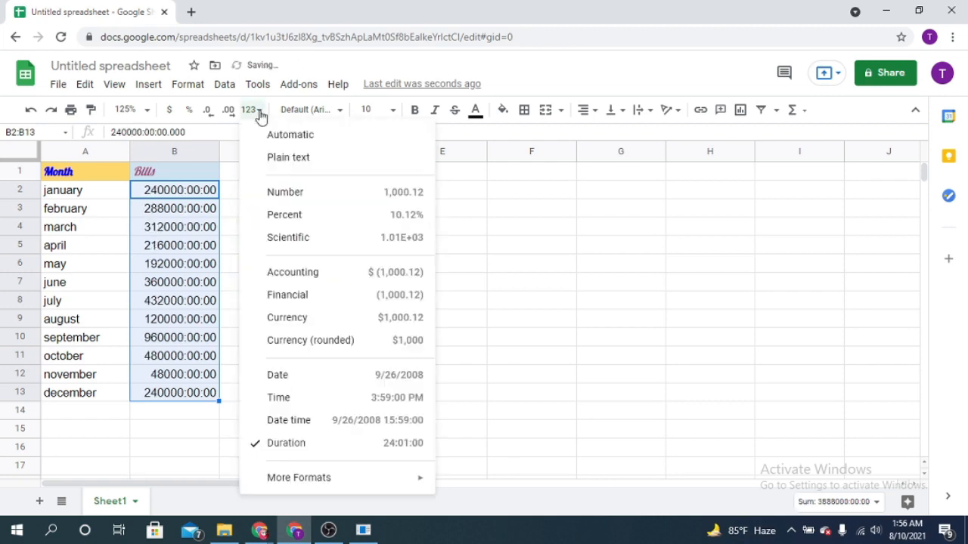
{"action": "left_click", "coordinate": [299, 198]}
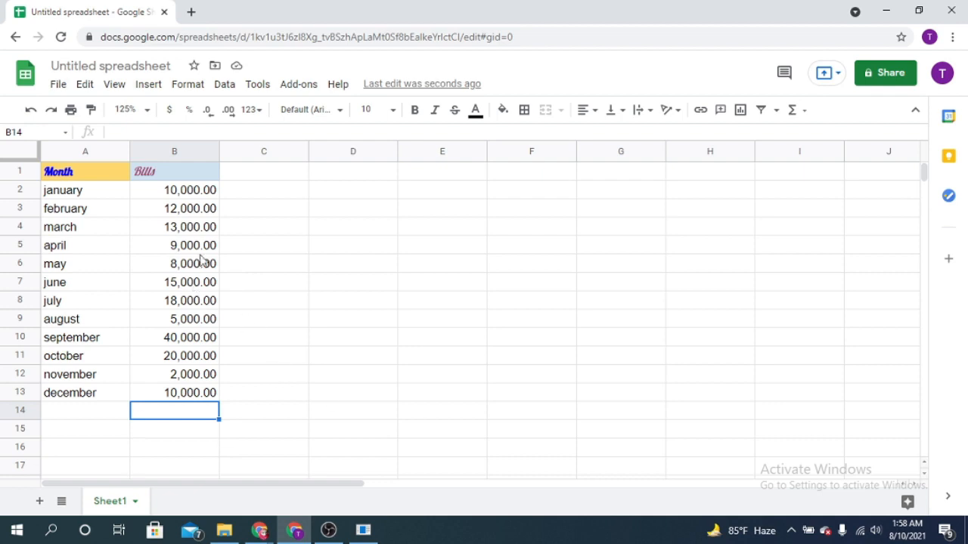
- Start a SUM formula in cell B14, directly below the bill amounts
{"action": "left_click", "coordinate": [204, 195]}
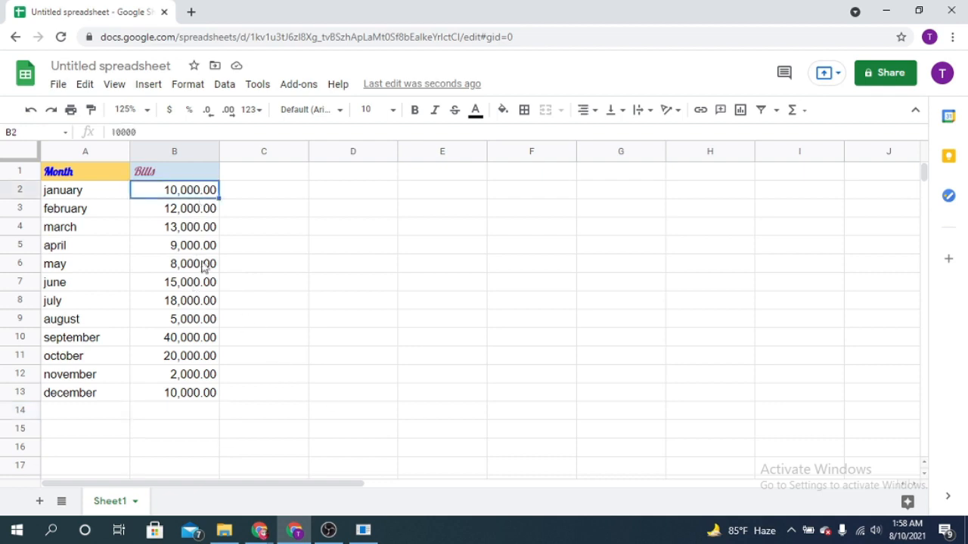
{"action": "left_click", "coordinate": [195, 394], "text": "shift"}
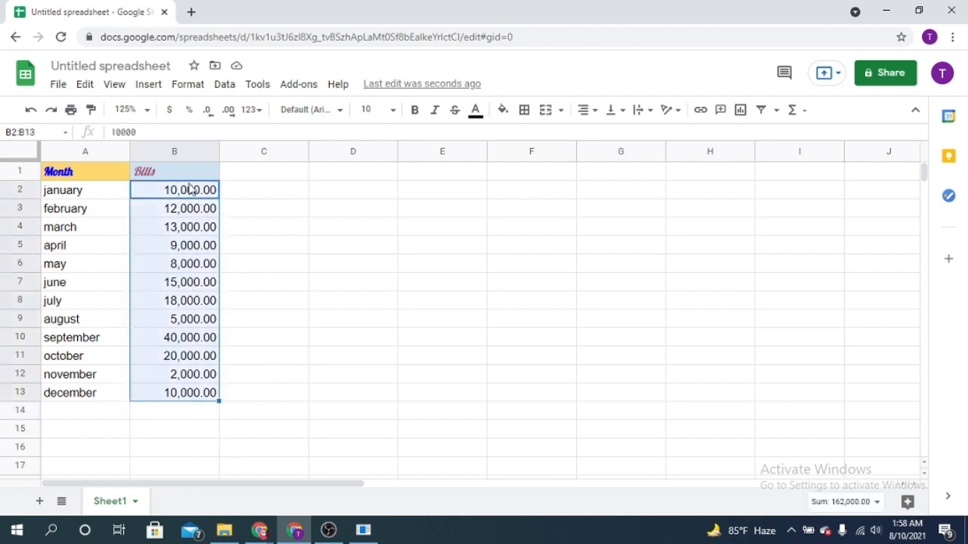
{"action": "left_click", "coordinate": [192, 414]}
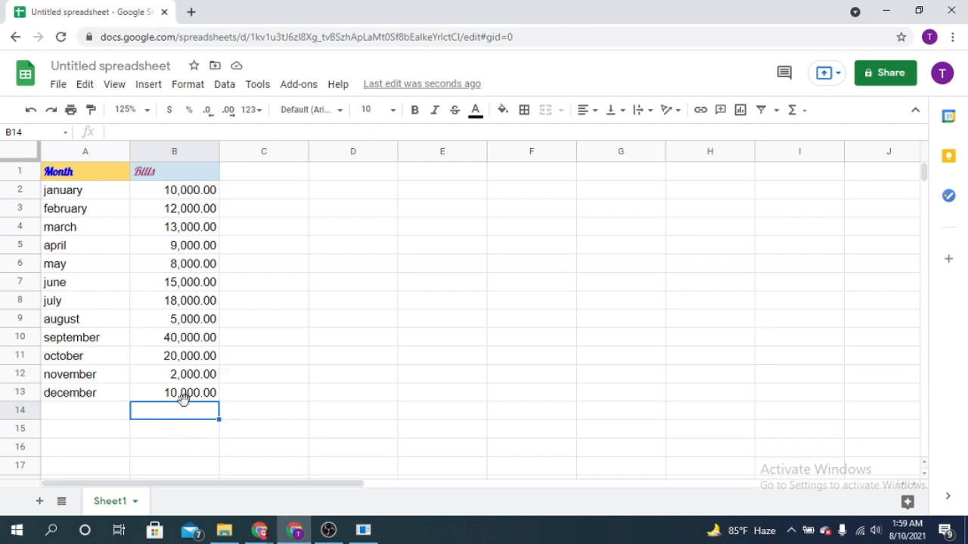
{"action": "left_click", "coordinate": [145, 131]}
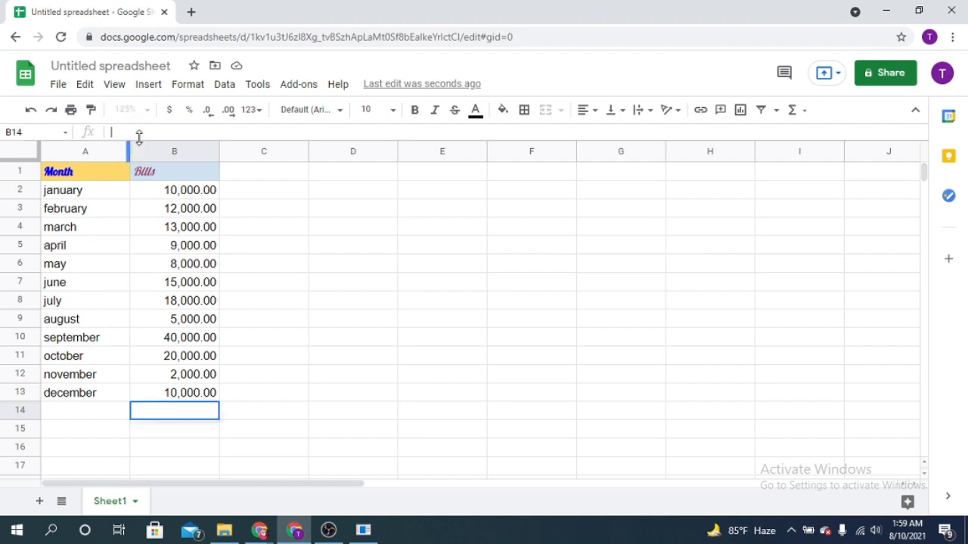
{"action": "type", "text": "="}
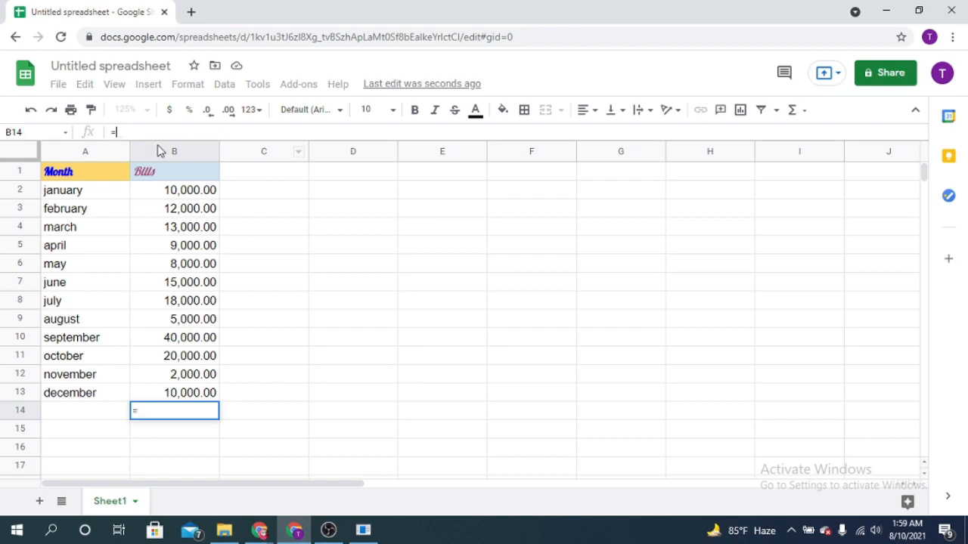
{"action": "type", "text": "S"}
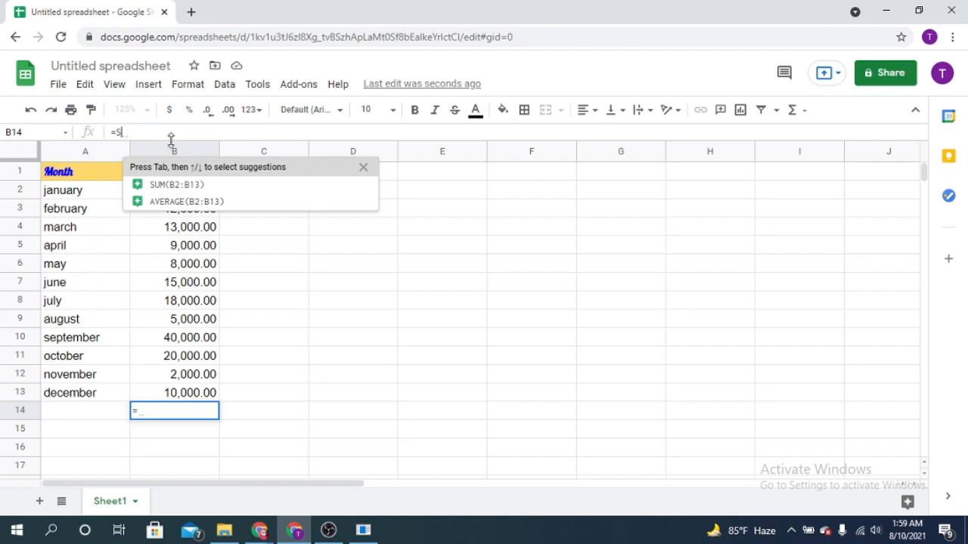
{"action": "type", "text": "UM"}
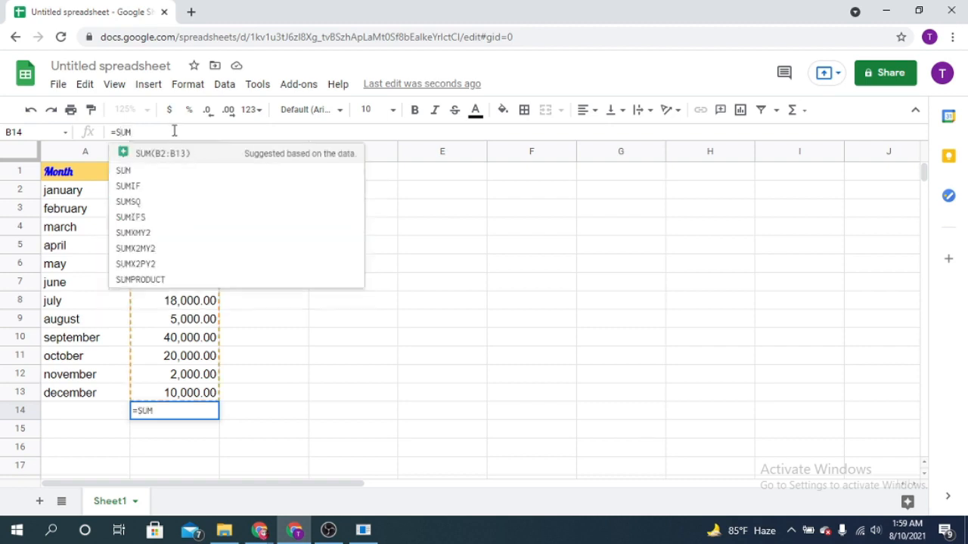
{"action": "type", "text": "("}
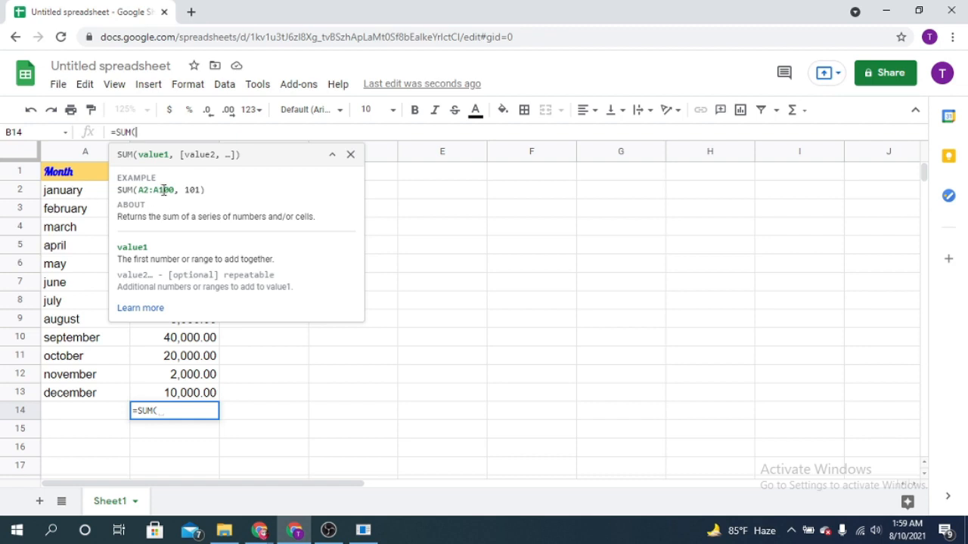
{"action": "key", "text": "BackSpace"}
{"action": "type", "text": "("}
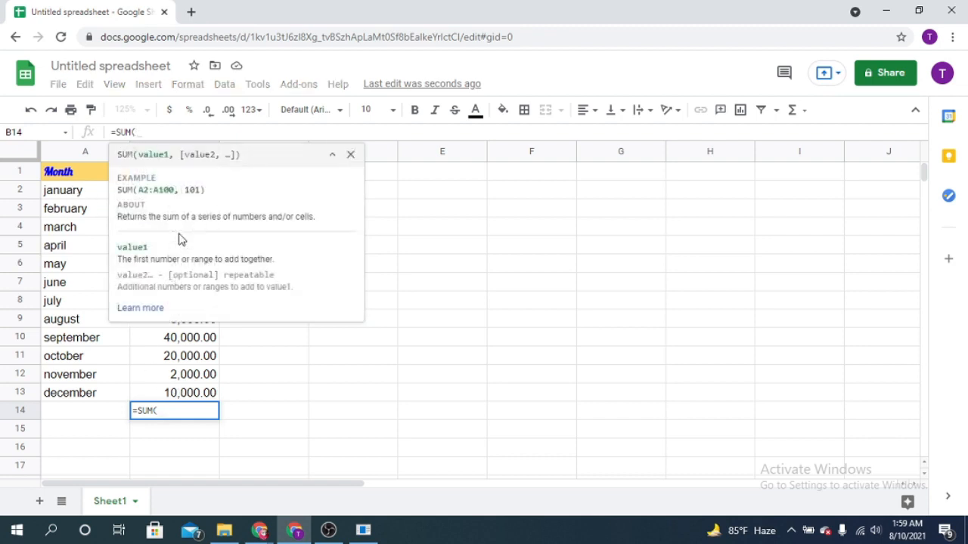
- Complete the formula in B14 as =SUM(B2,B3,B4) to add the first three months' bills
{"action": "type", "text": "B"}
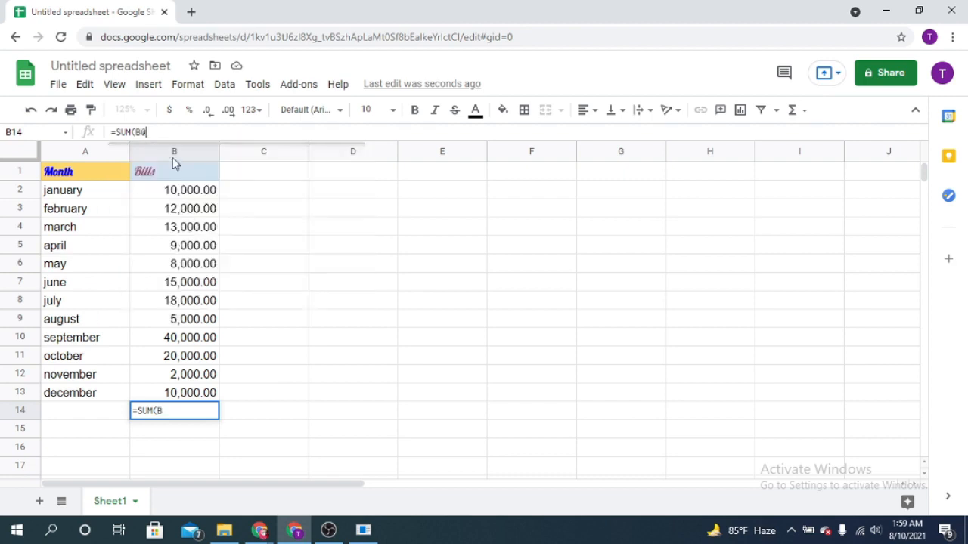
{"action": "key", "text": "BackSpace"}
{"action": "type", "text": "B2"}
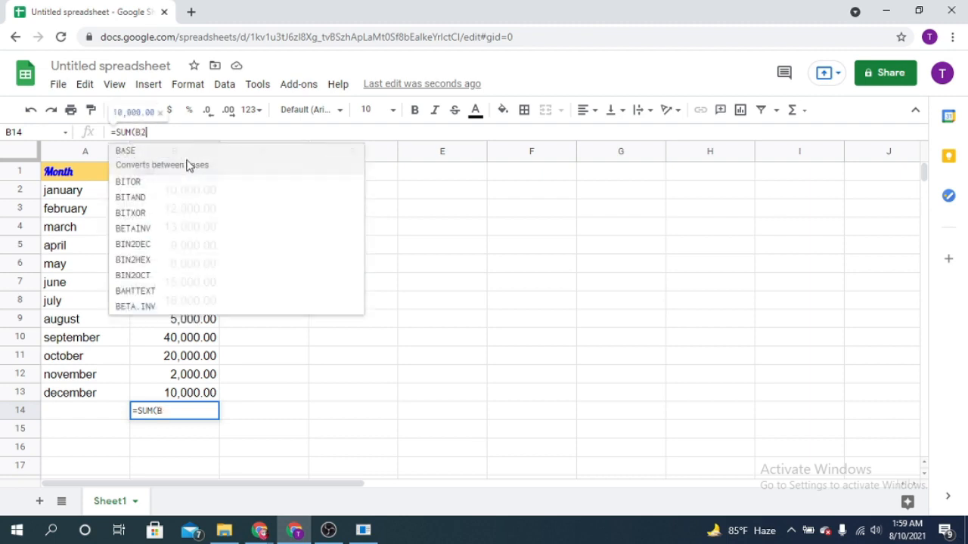
{"action": "type", "text": ","}
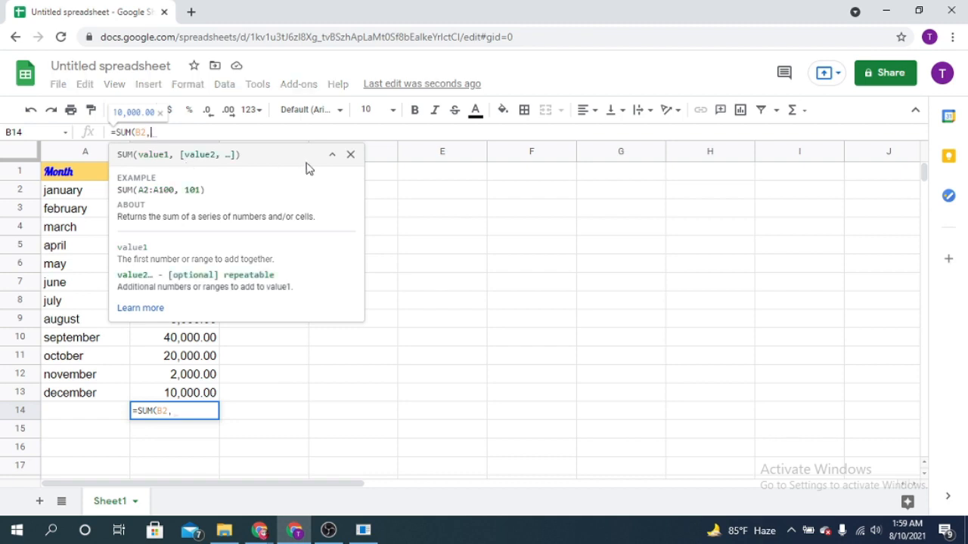
{"action": "type", "text": "B"}
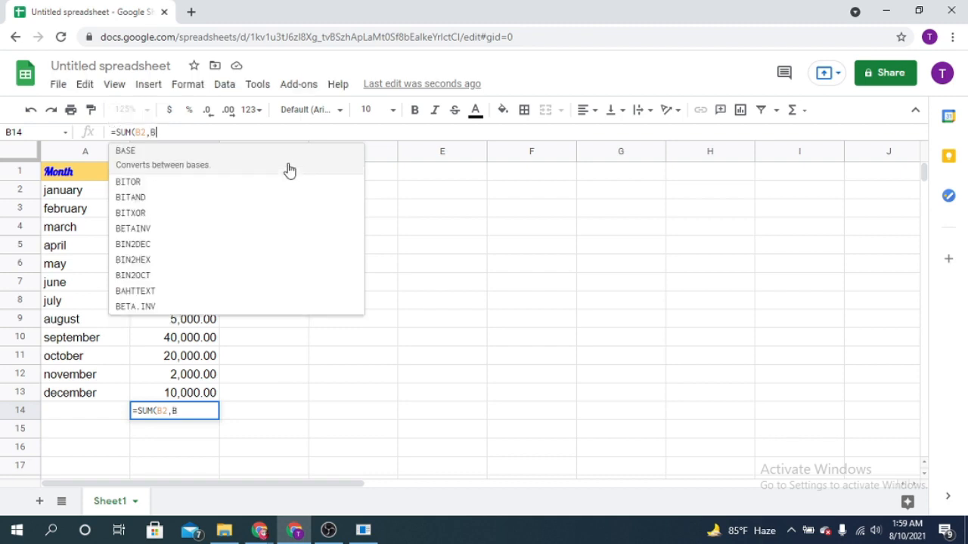
{"action": "type", "text": "3,"}
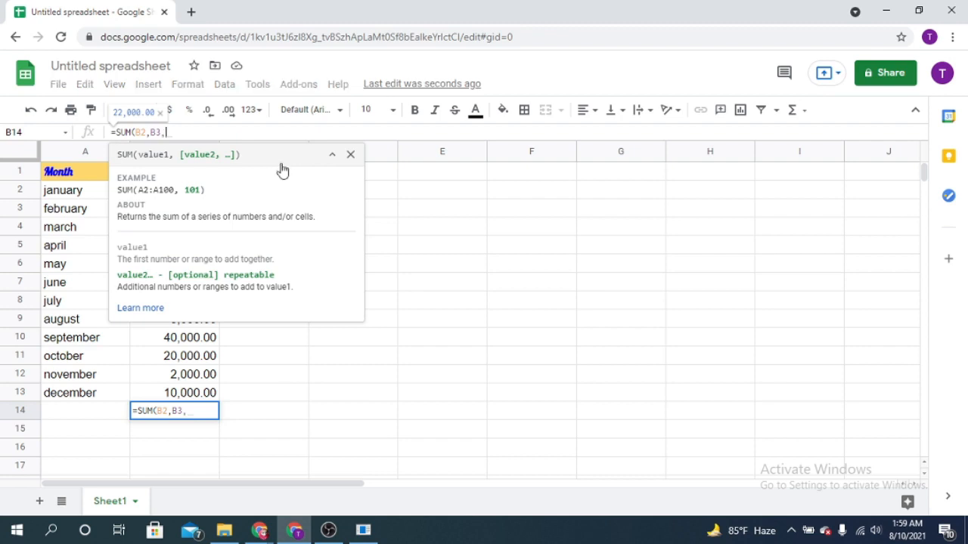
{"action": "type", "text": "B4)"}
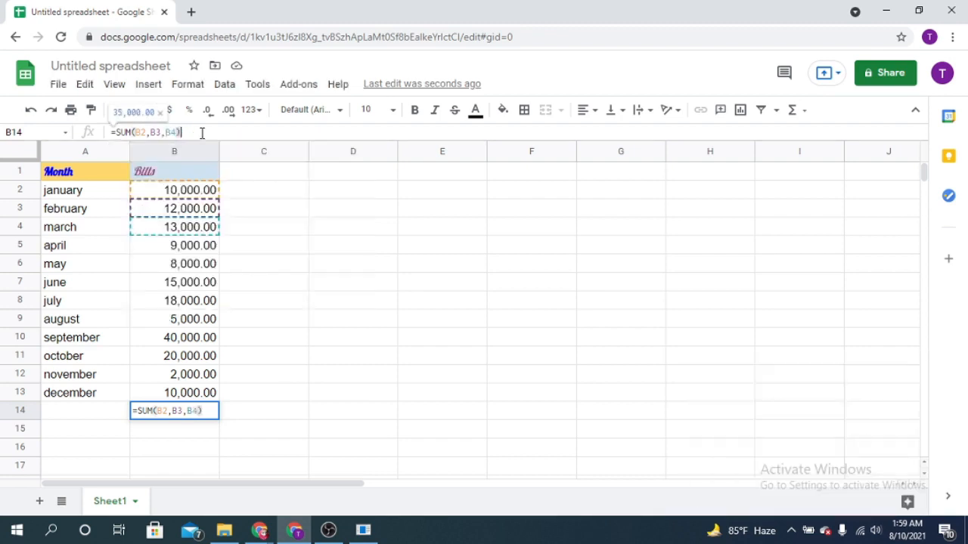
{"action": "key", "text": "Return"}
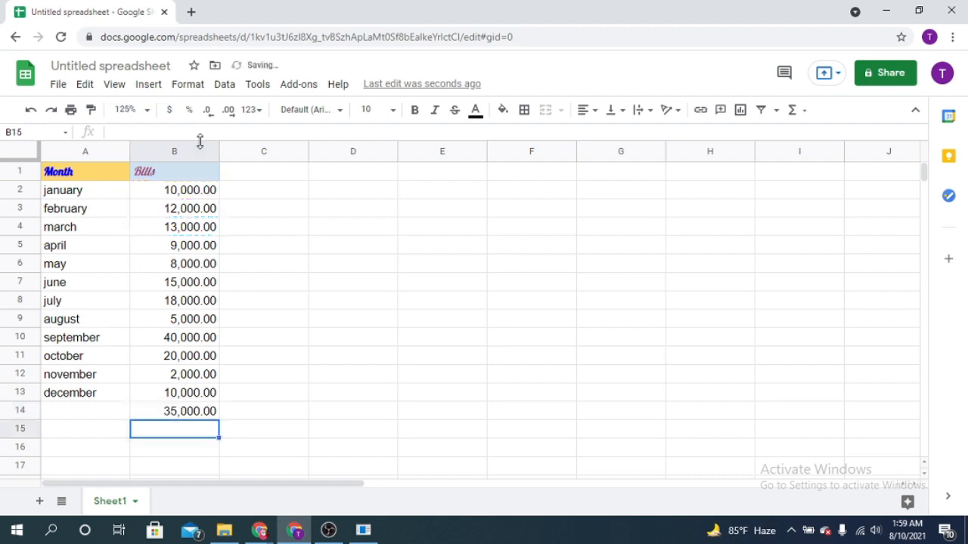
- Change the formula in B14 to =SUM(B2:B13) so it adds all twelve months' bills
{"action": "left_click", "coordinate": [186, 415]}
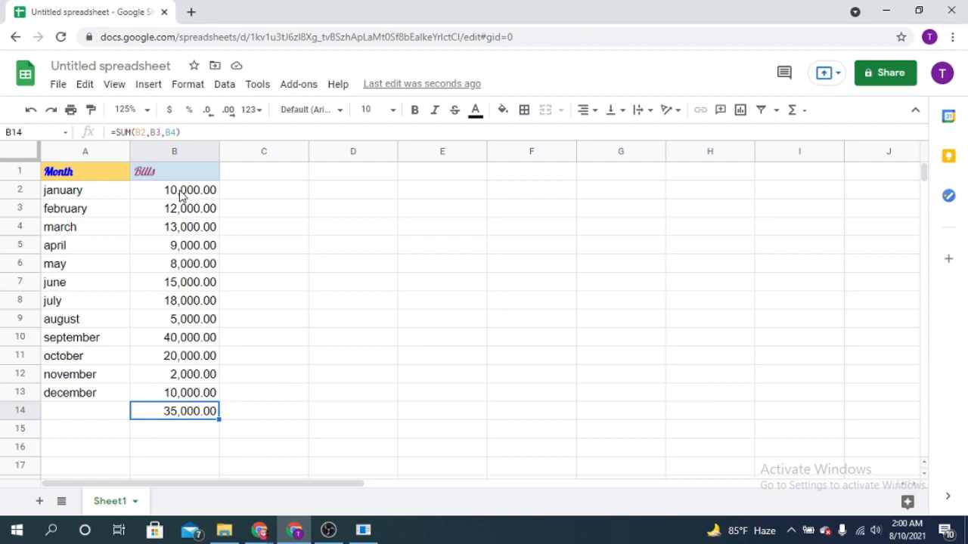
{"action": "left_click", "coordinate": [178, 132]}
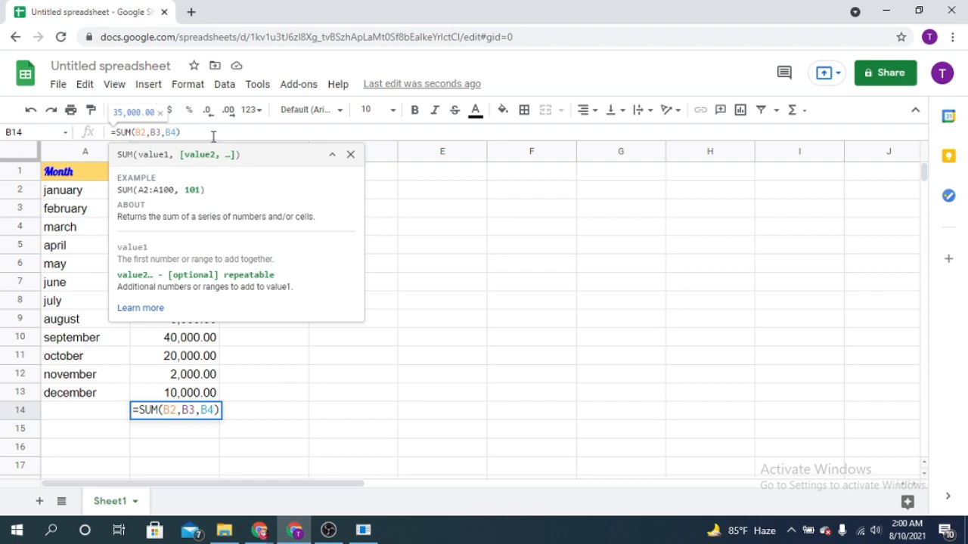
{"action": "key", "text": "BackSpace"}
{"action": "key", "text": "BackSpace"}
{"action": "key", "text": "BackSpace"}
{"action": "key", "text": "BackSpace"}
{"action": "key", "text": "BackSpace"}
{"action": "key", "text": "BackSpace"}
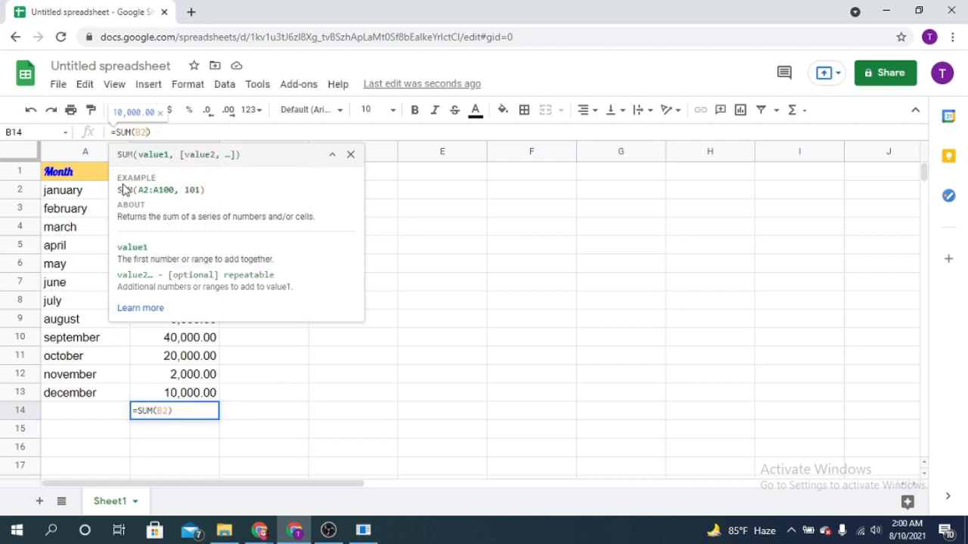
{"action": "type", "text": ":"}
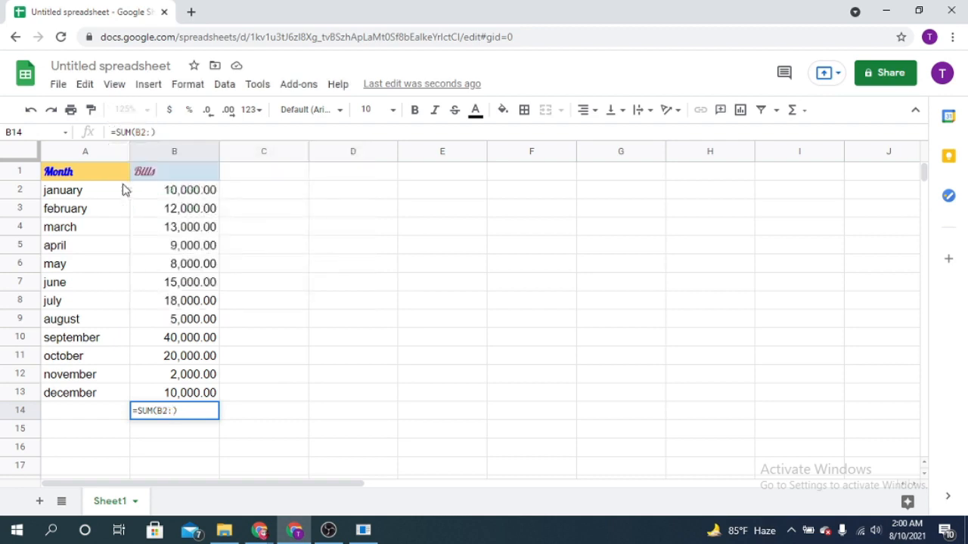
{"action": "type", "text": "B13"}
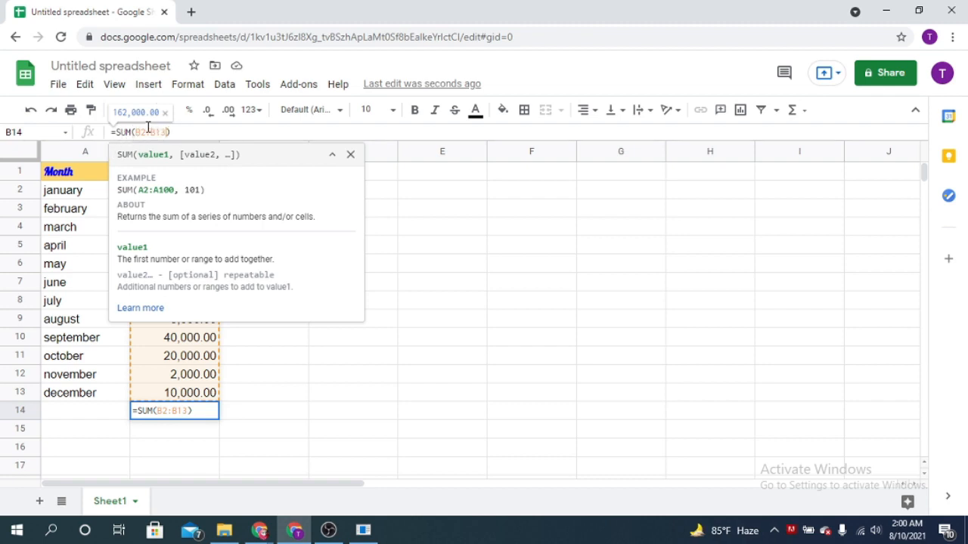
{"action": "left_click", "coordinate": [178, 132]}
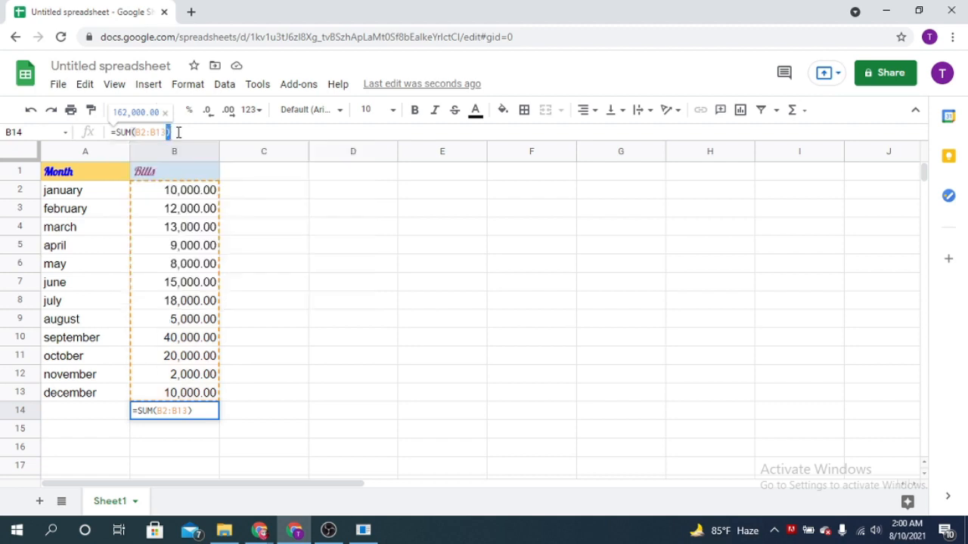
{"action": "key", "text": "Return"}
{"action": "left_click", "coordinate": [201, 415]}
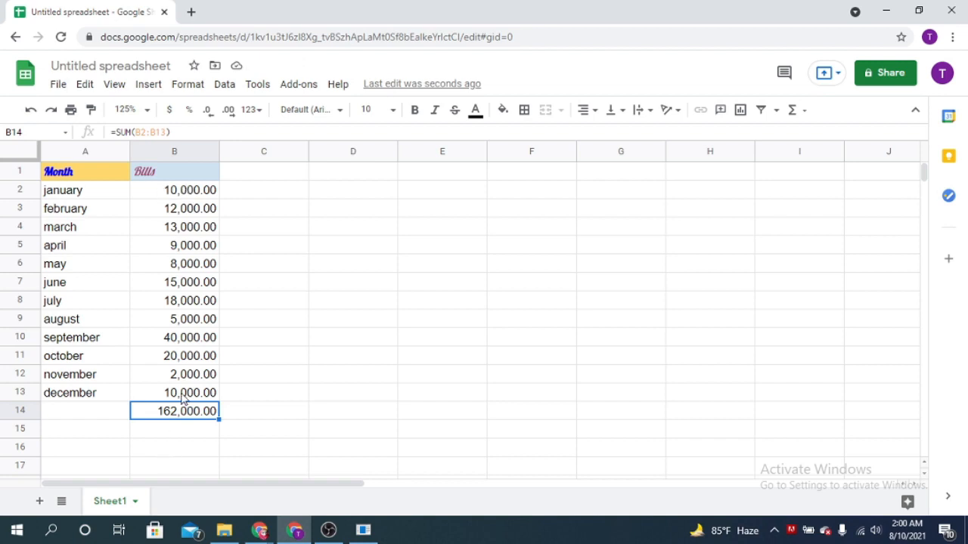
- Delete the SUM formula from cell B14
{"action": "left_click", "coordinate": [204, 195]}
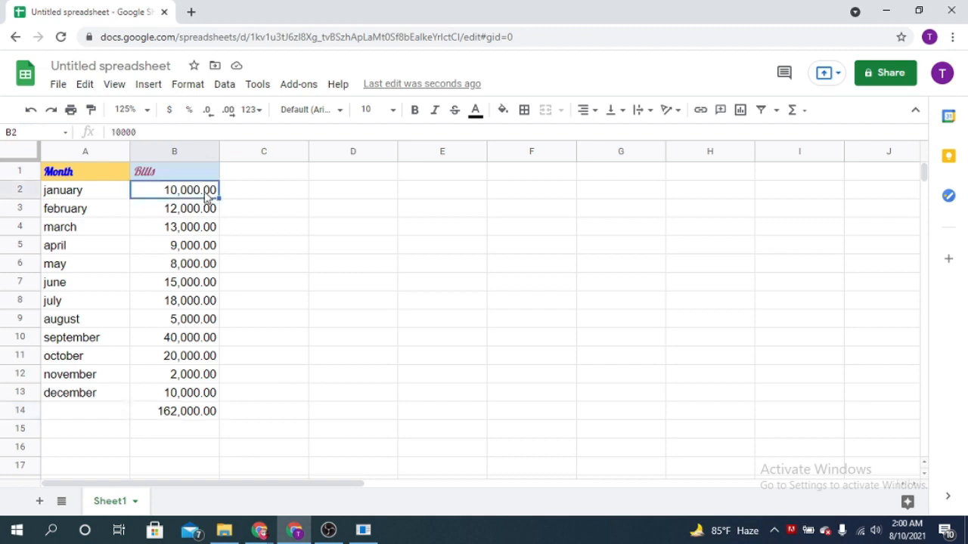
{"action": "left_click", "coordinate": [196, 412]}
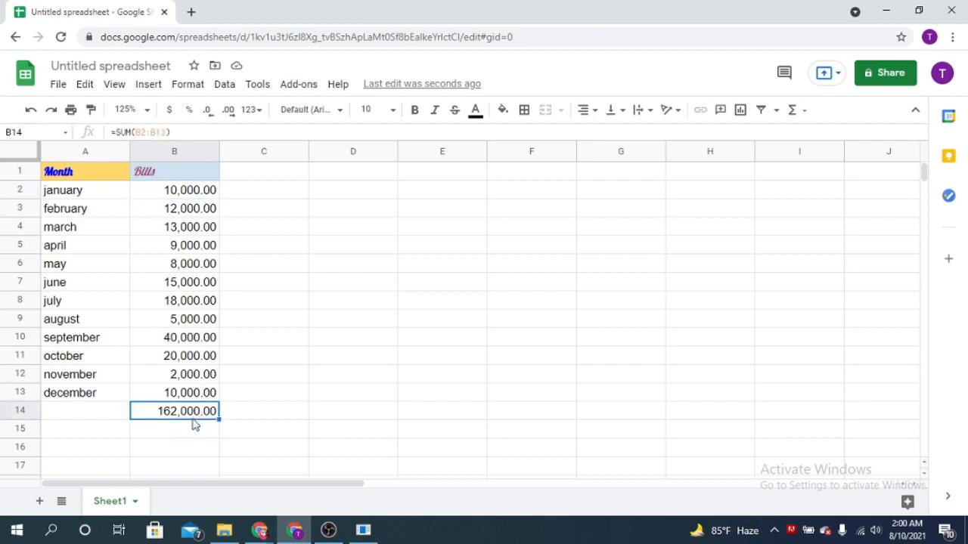
{"action": "key", "text": "Delete"}
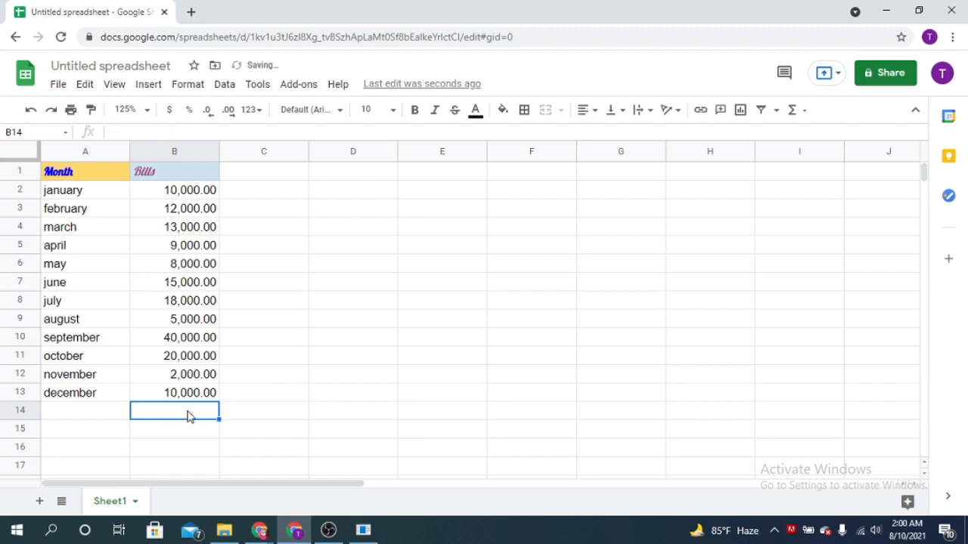
{"action": "left_click", "coordinate": [301, 285]}
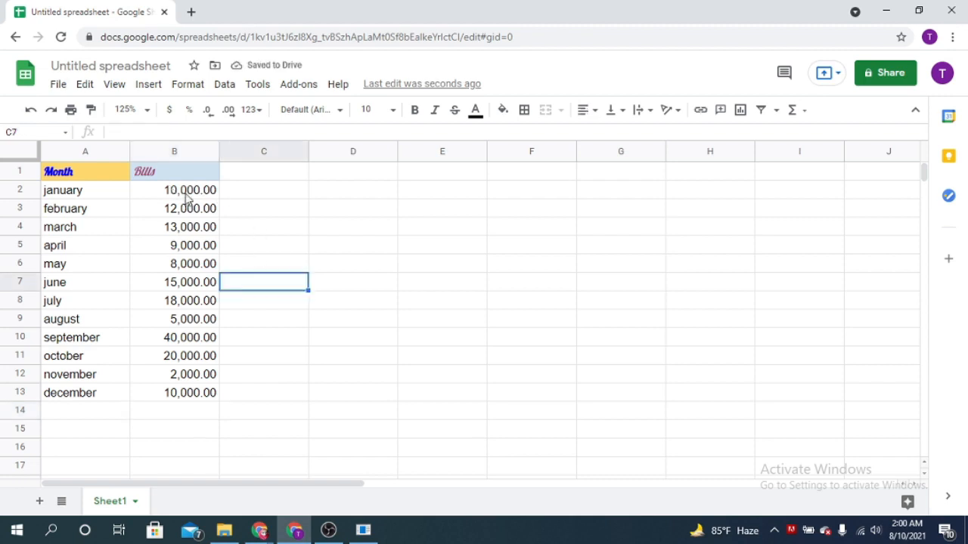
- Insert the SUM function for the range B2:B14 so that cell B15 holds =SUM(B2:B14)
{"action": "left_click", "coordinate": [189, 194]}
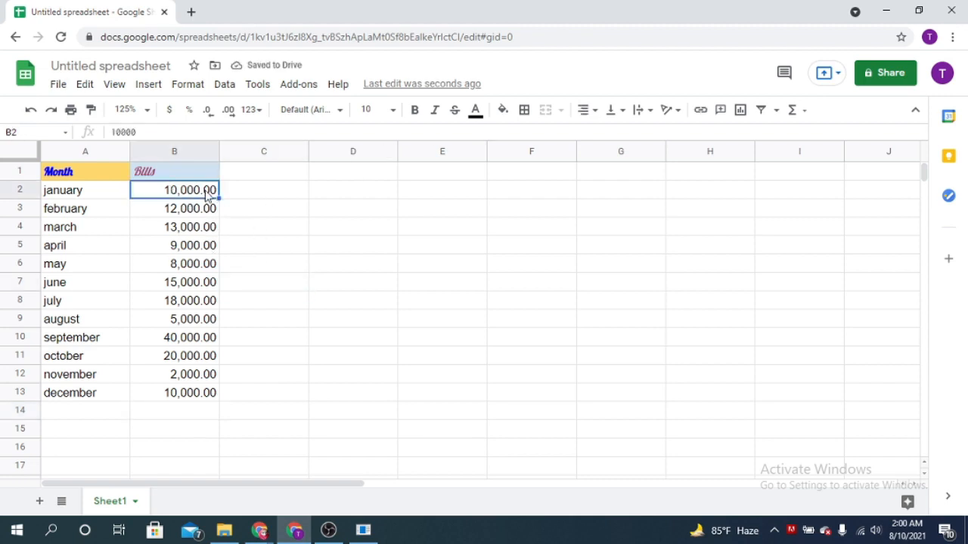
{"action": "left_click", "coordinate": [188, 400], "text": "shift"}
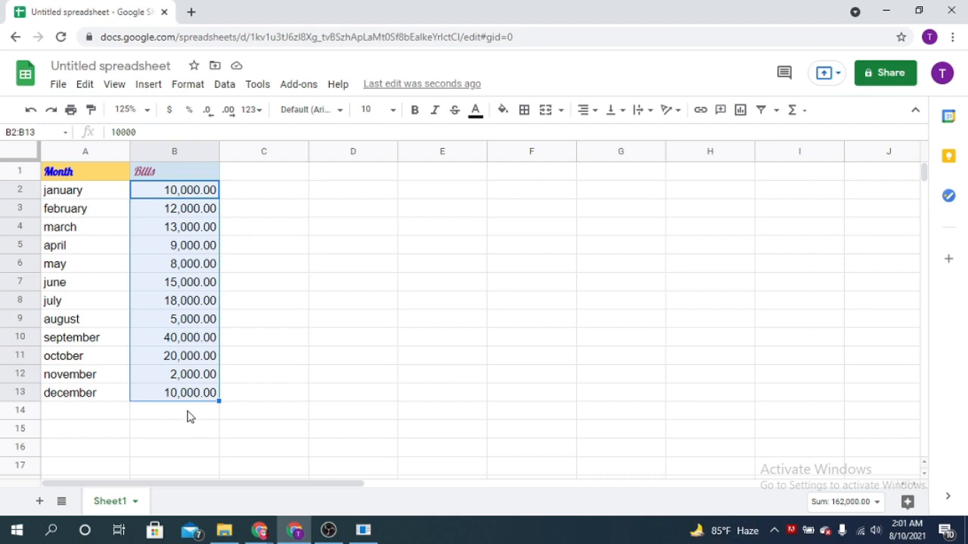
{"action": "left_click", "coordinate": [187, 415], "text": "shift"}
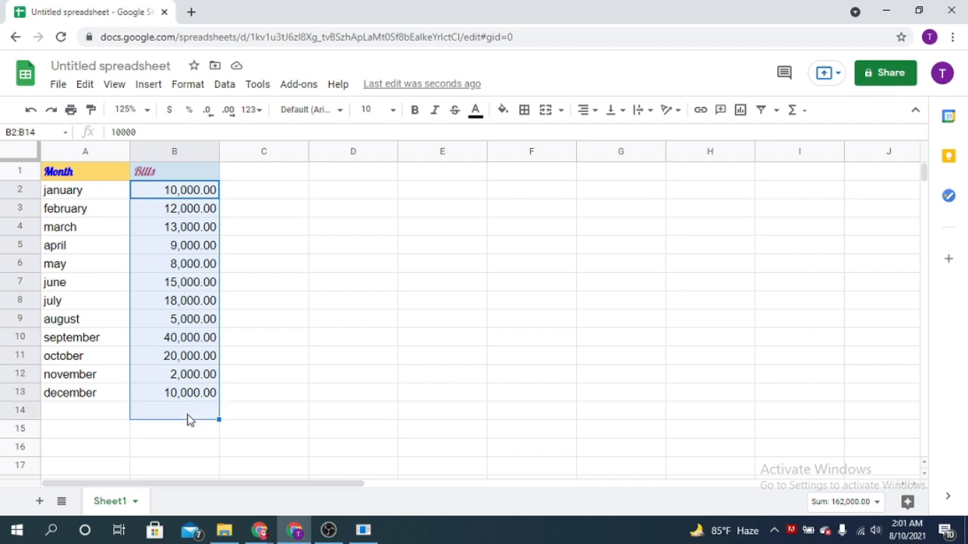
{"action": "left_click", "coordinate": [806, 117]}
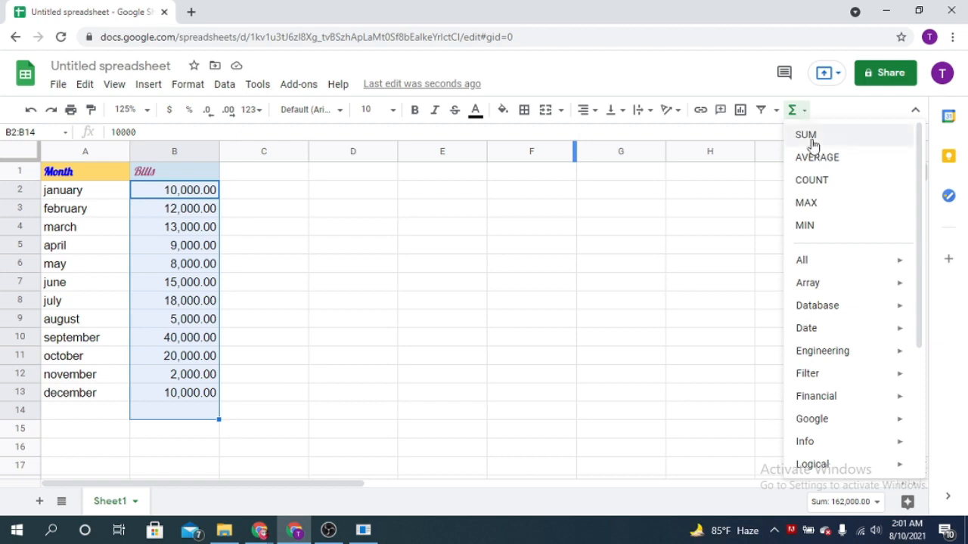
{"action": "left_click", "coordinate": [808, 136]}
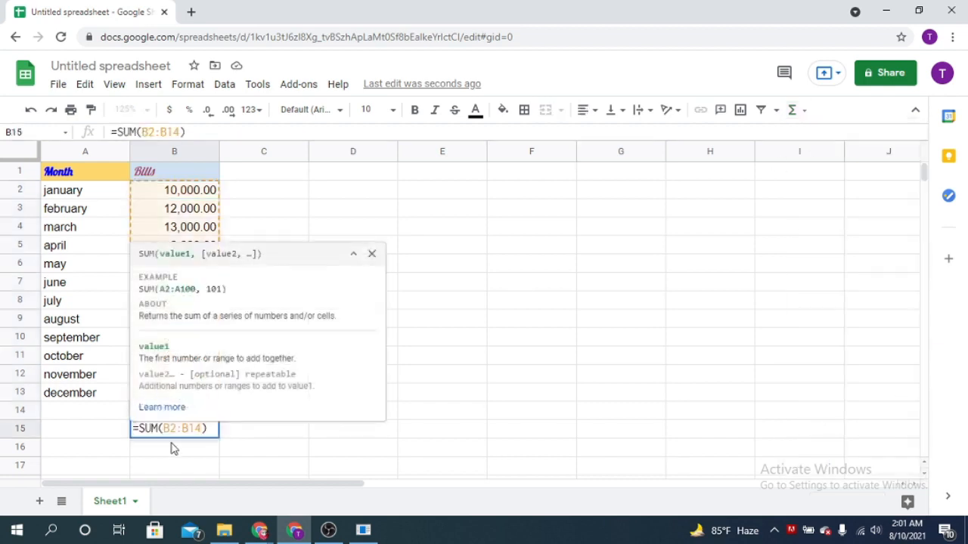
{"action": "left_click", "coordinate": [371, 253]}
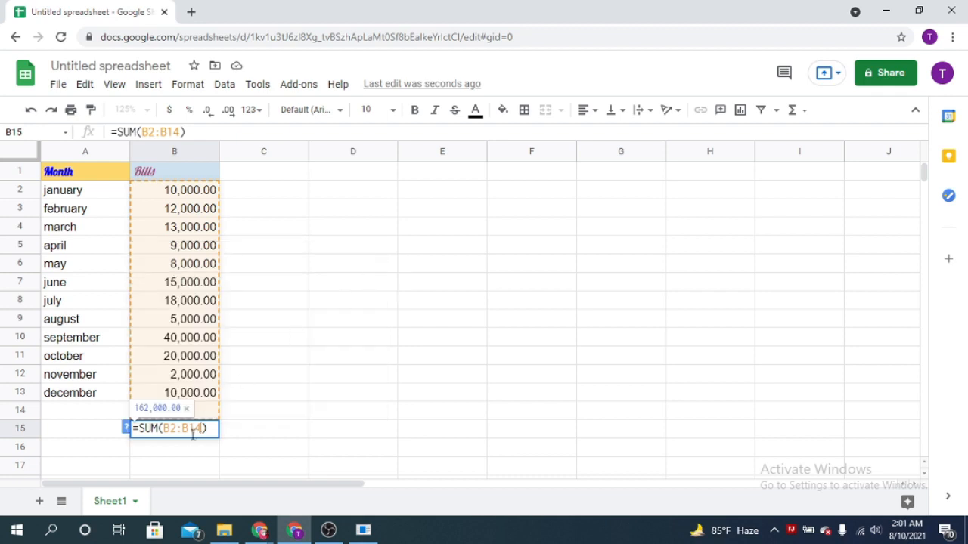
{"action": "key", "text": "Return"}
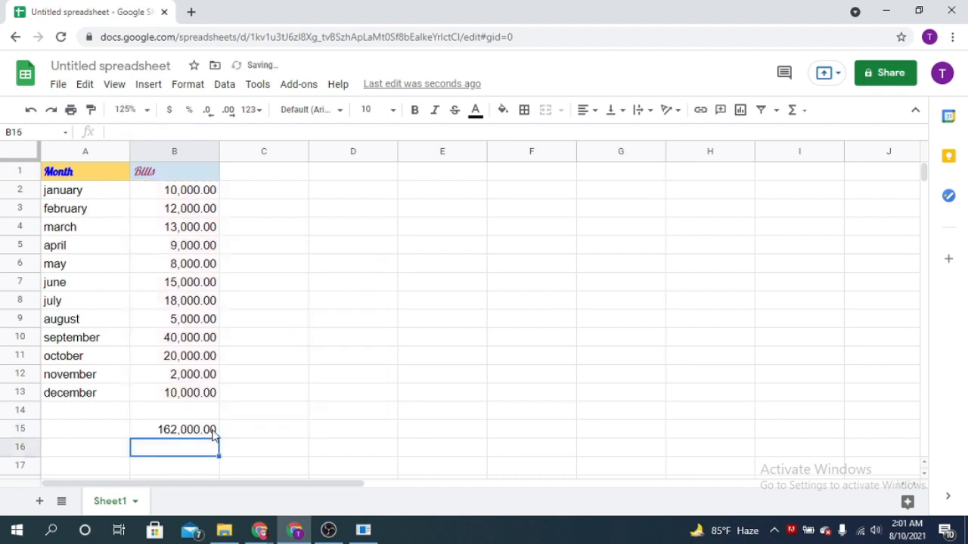
{"action": "left_click", "coordinate": [209, 431]}
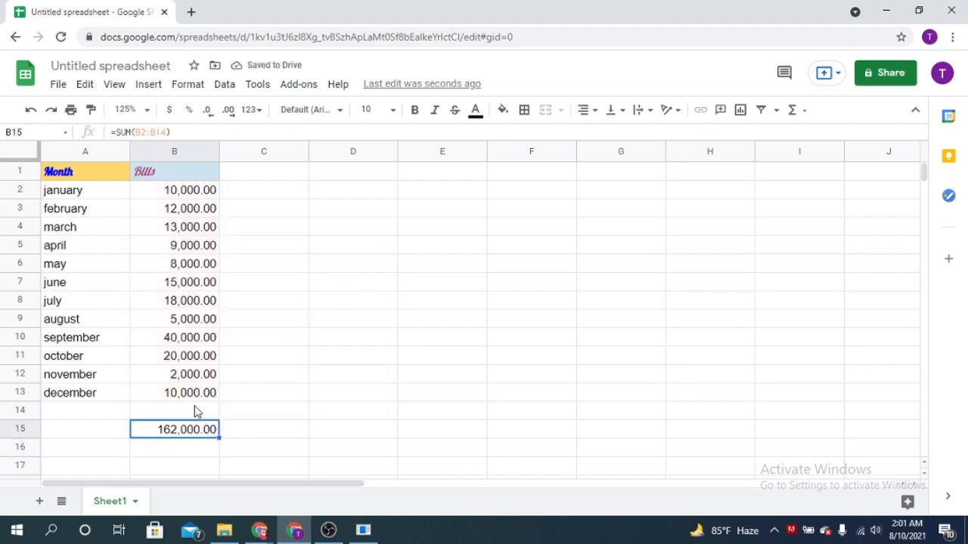
- Average all twelve months' bills with the AVERAGE function, placing =AVERAGE(B2:B13) in cell B14
{"action": "left_click", "coordinate": [214, 195]}
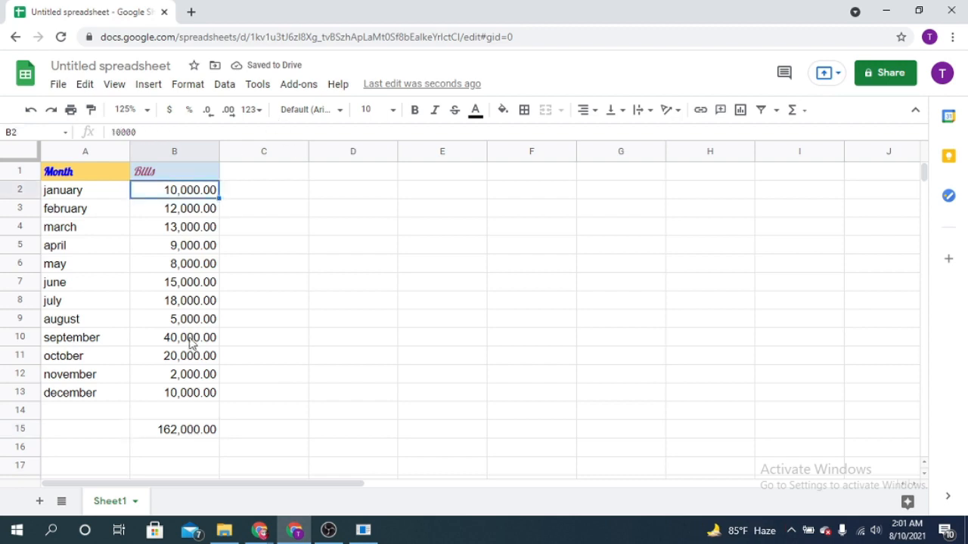
{"action": "left_click", "coordinate": [198, 393], "text": "shift"}
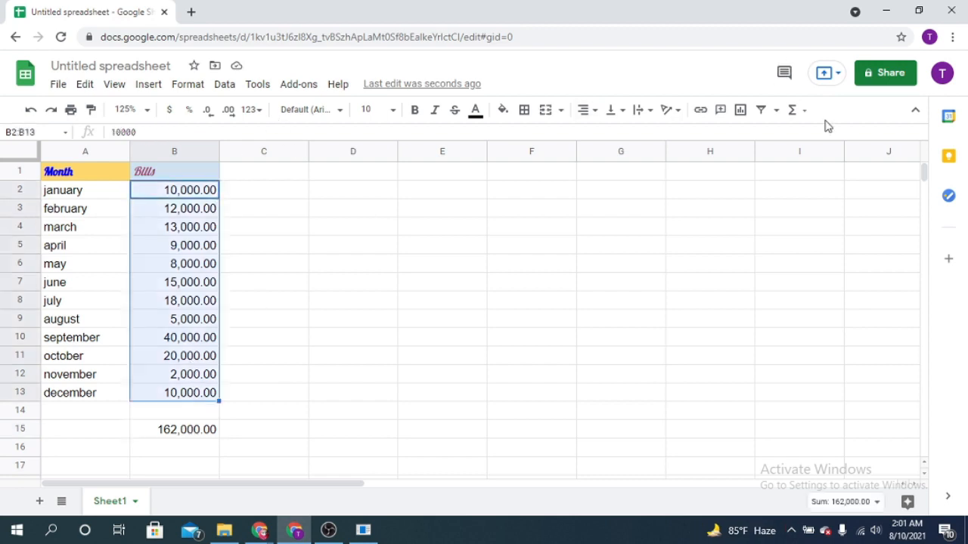
{"action": "left_click", "coordinate": [802, 111]}
{"action": "left_click", "coordinate": [818, 157]}
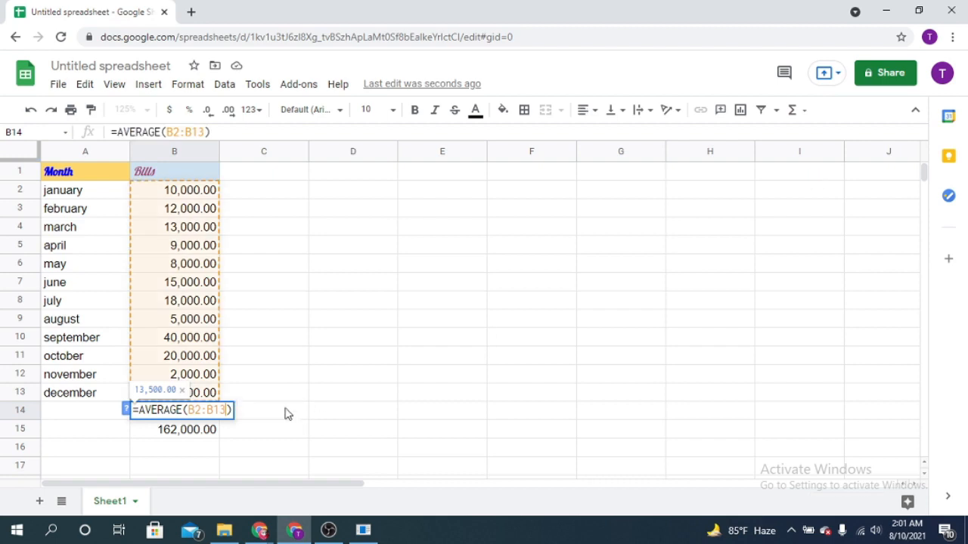
{"action": "key", "text": "Return"}
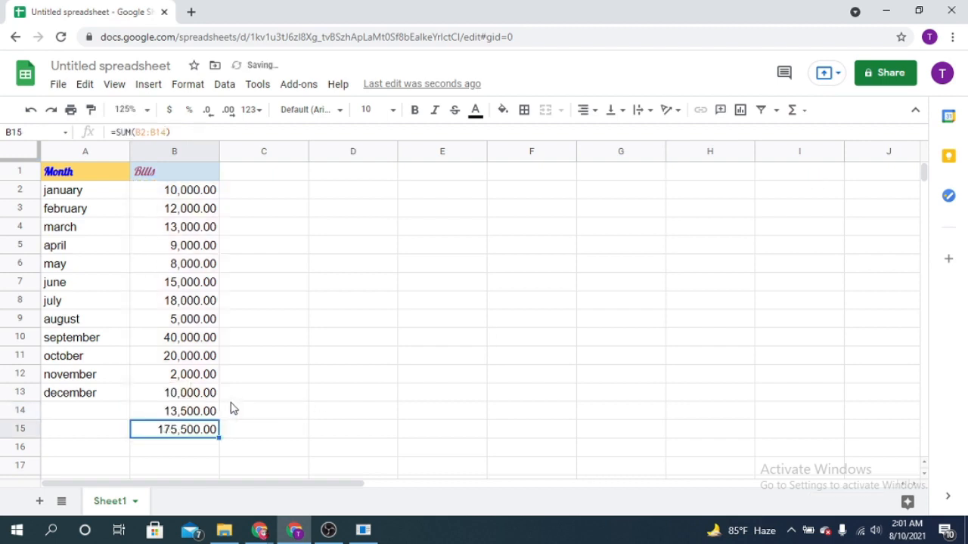
{"action": "left_click", "coordinate": [182, 410]}
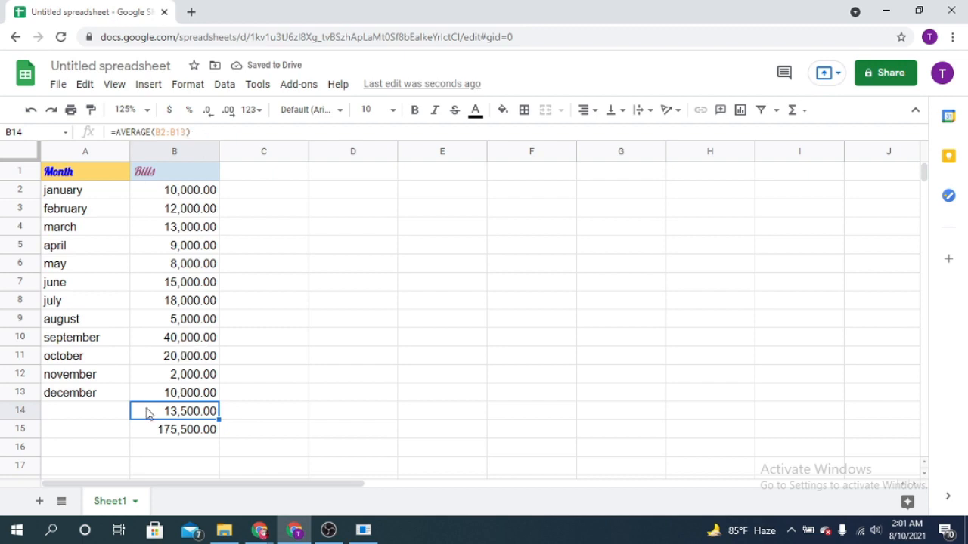
- Replace the formula in B14 with =COUNT(B2:B13) to count the bill entries, using the built-in COUNT function
{"action": "left_click", "coordinate": [189, 189]}
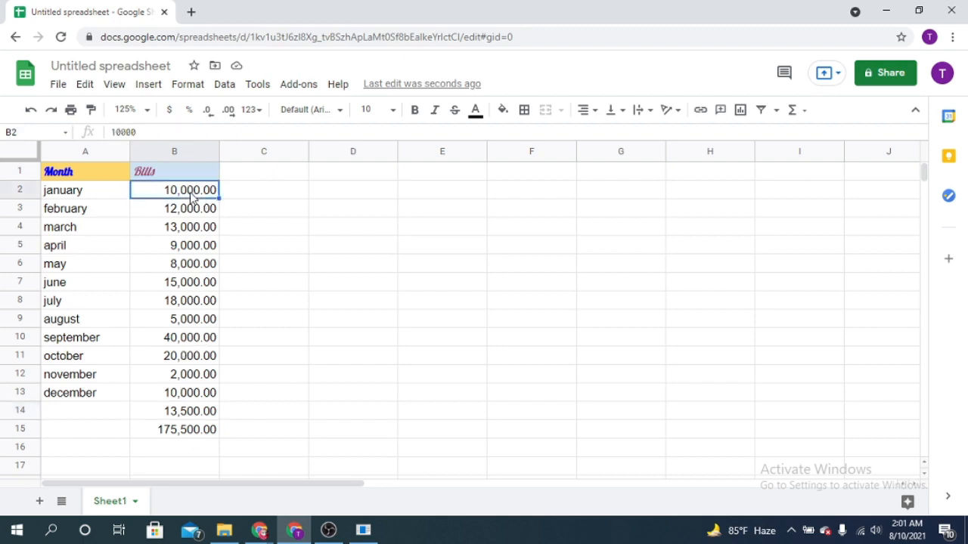
{"action": "left_click", "coordinate": [196, 399], "text": "shift"}
{"action": "left_click", "coordinate": [793, 110]}
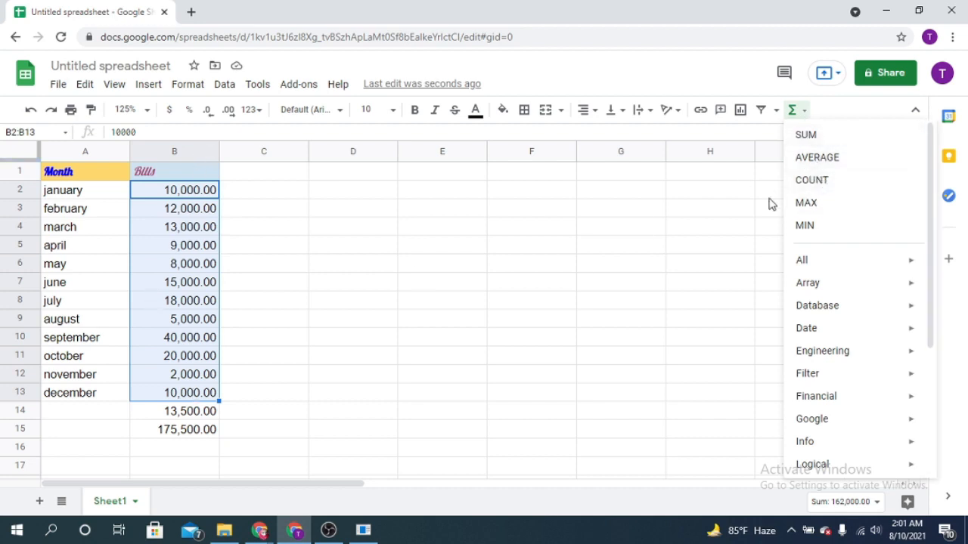
{"action": "left_click", "coordinate": [812, 182]}
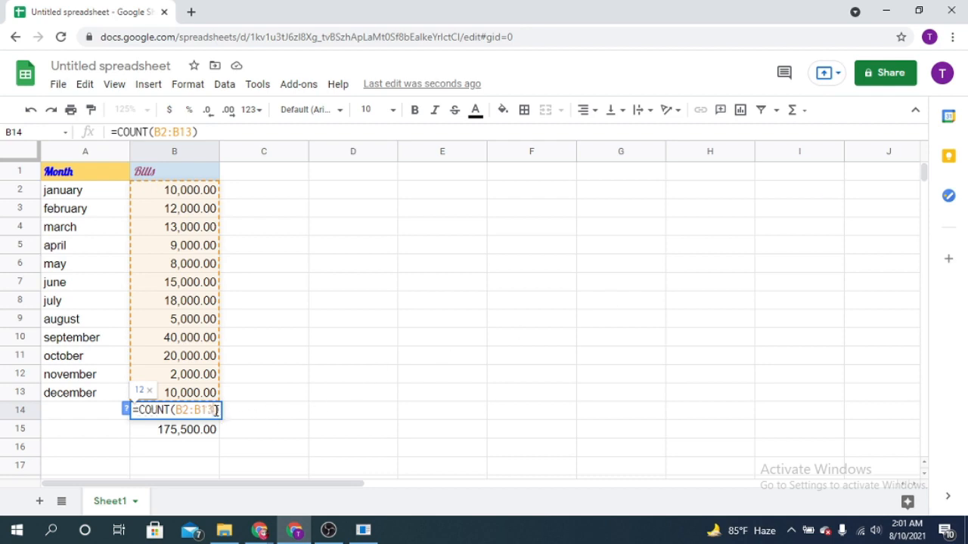
{"action": "key", "text": "Return"}
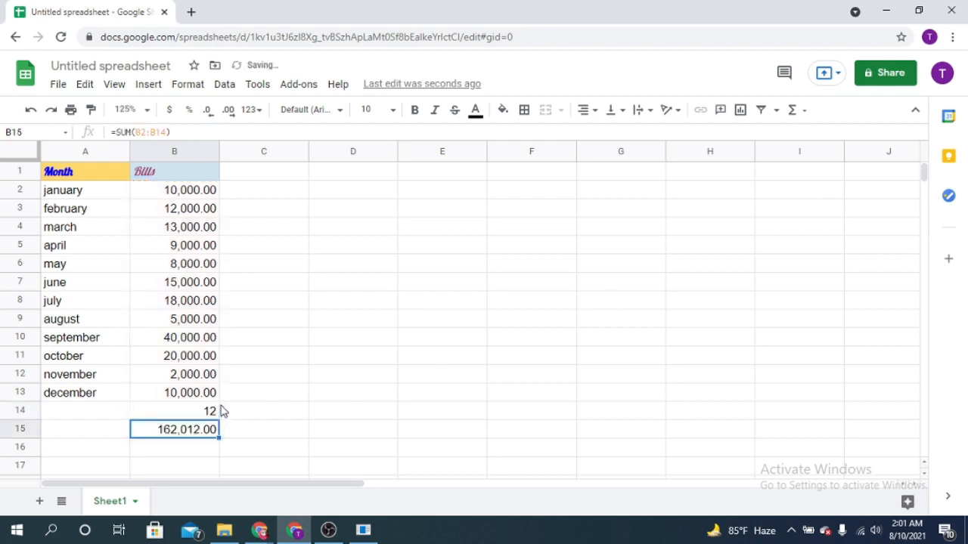
{"action": "left_click", "coordinate": [205, 413]}
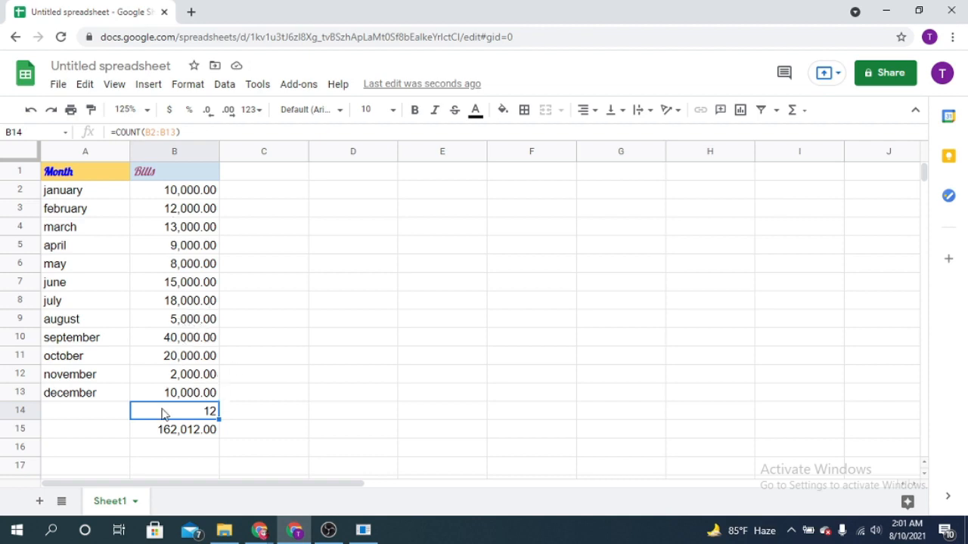
{"action": "left_click", "coordinate": [200, 432]}
{"action": "left_click", "coordinate": [201, 414]}
- Replace the formula in B14 with =MAX(B2:B13) to find the highest monthly bill
{"action": "left_click", "coordinate": [184, 191]}
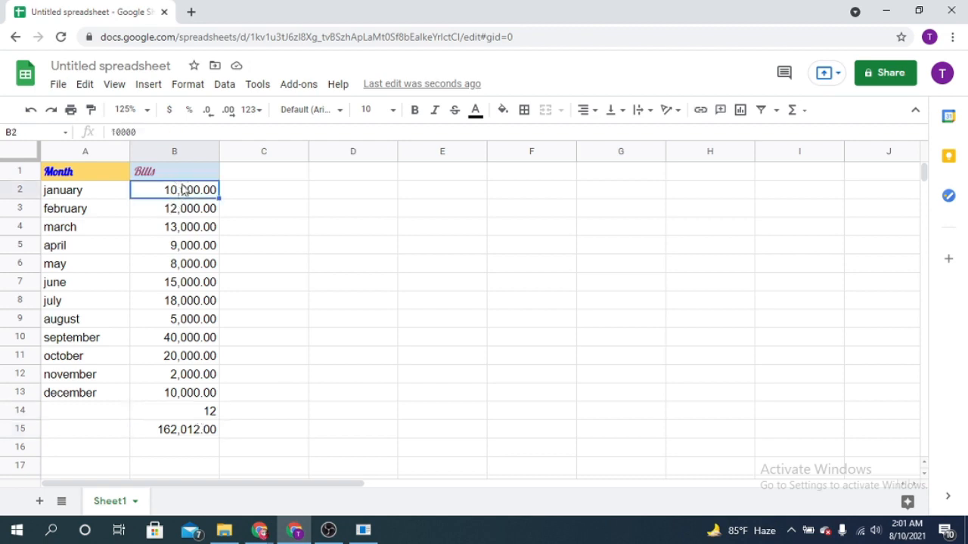
{"action": "left_click", "coordinate": [197, 399], "text": "shift"}
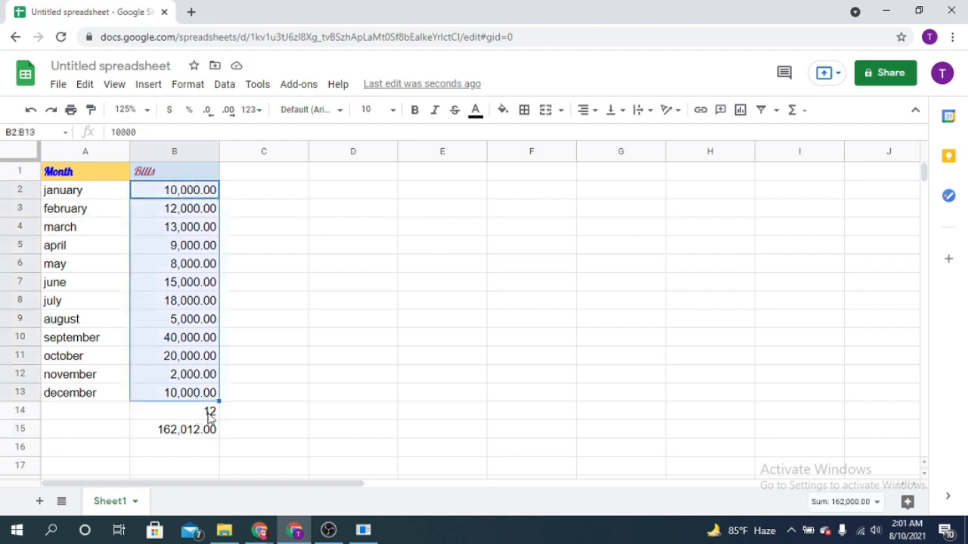
{"action": "left_click", "coordinate": [793, 111]}
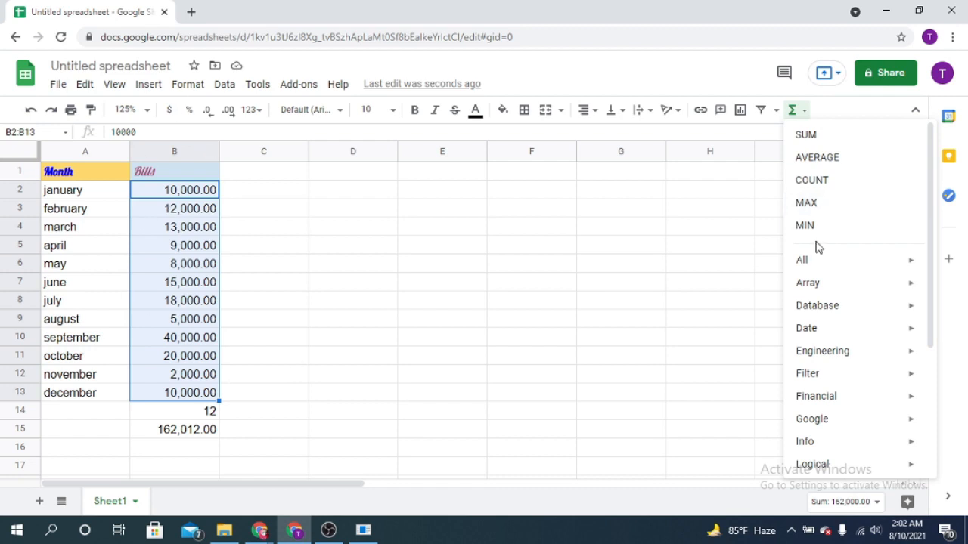
{"action": "left_click", "coordinate": [806, 202]}
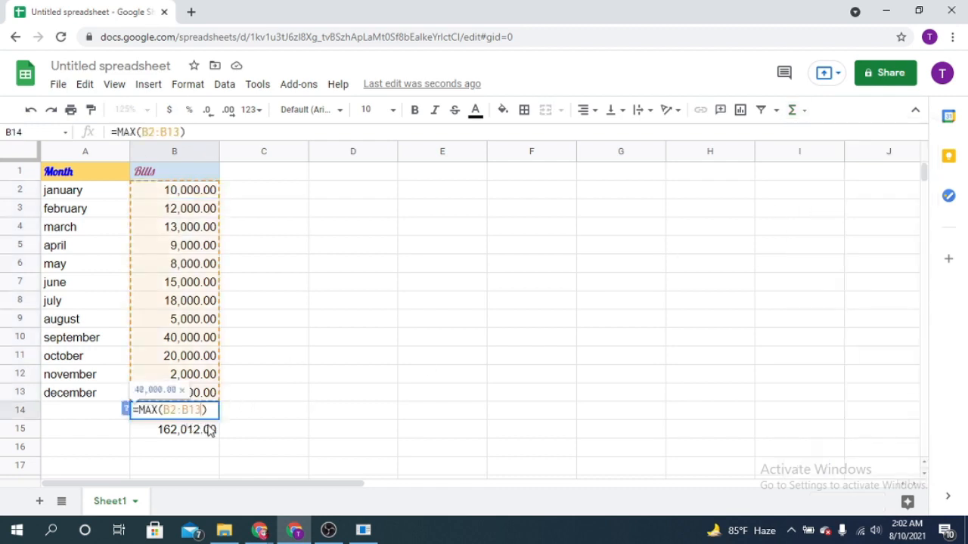
{"action": "key", "text": "Return"}
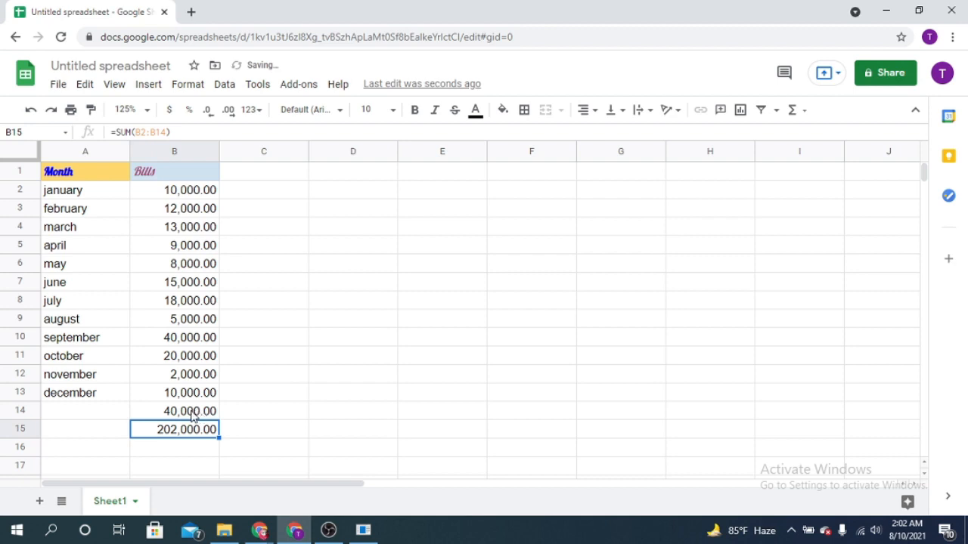
{"action": "left_click", "coordinate": [166, 415]}
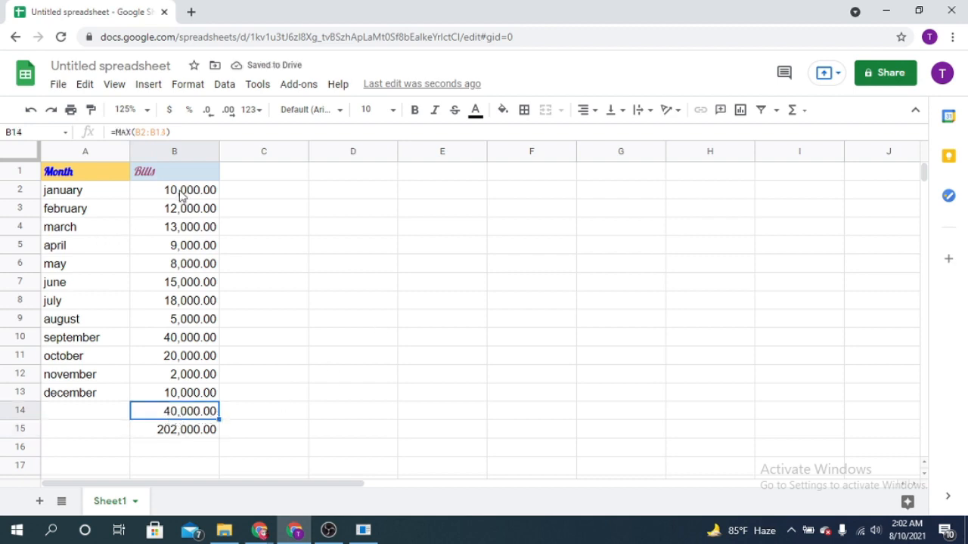
- Delete the SUM formula from B15 and replace the formula in B14 with =MIN(B2:B13) to find the lowest bill
{"action": "left_click", "coordinate": [192, 436]}
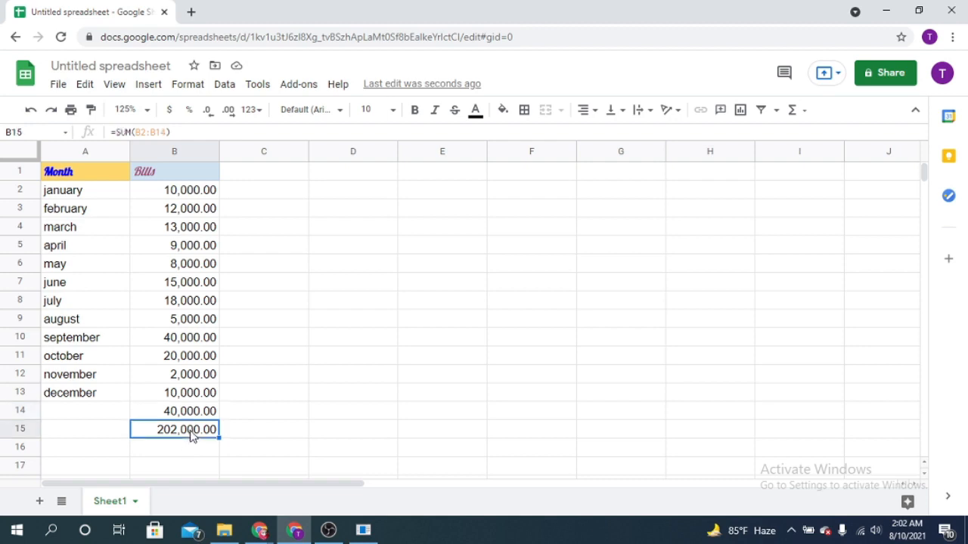
{"action": "key", "text": "Delete"}
{"action": "left_click", "coordinate": [191, 191]}
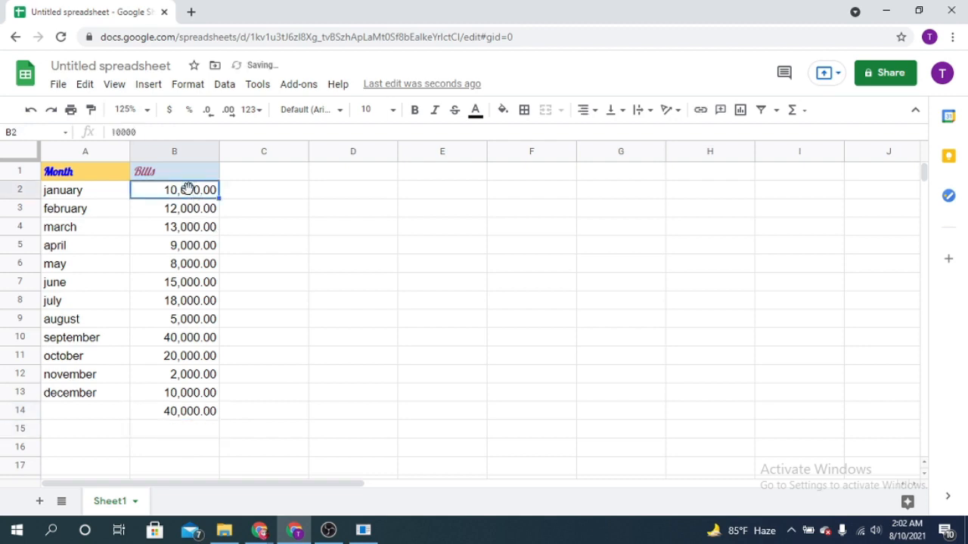
{"action": "left_click", "coordinate": [213, 400], "text": "shift"}
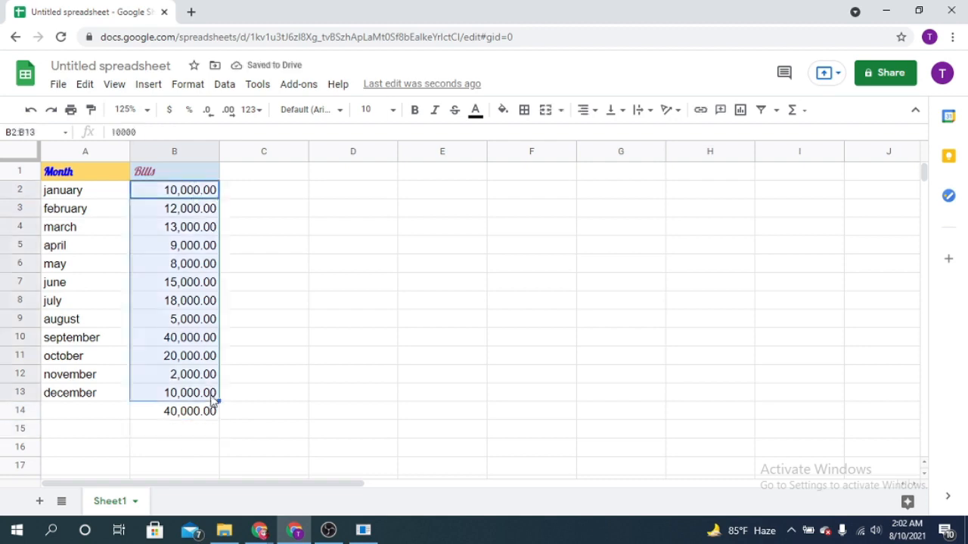
{"action": "left_click", "coordinate": [800, 112]}
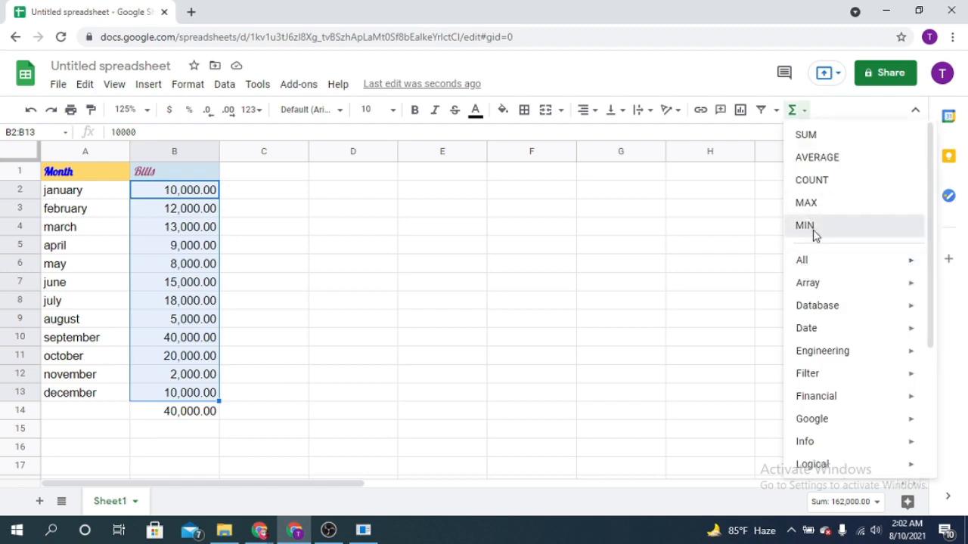
{"action": "left_click", "coordinate": [814, 229]}
{"action": "key", "text": "Return"}
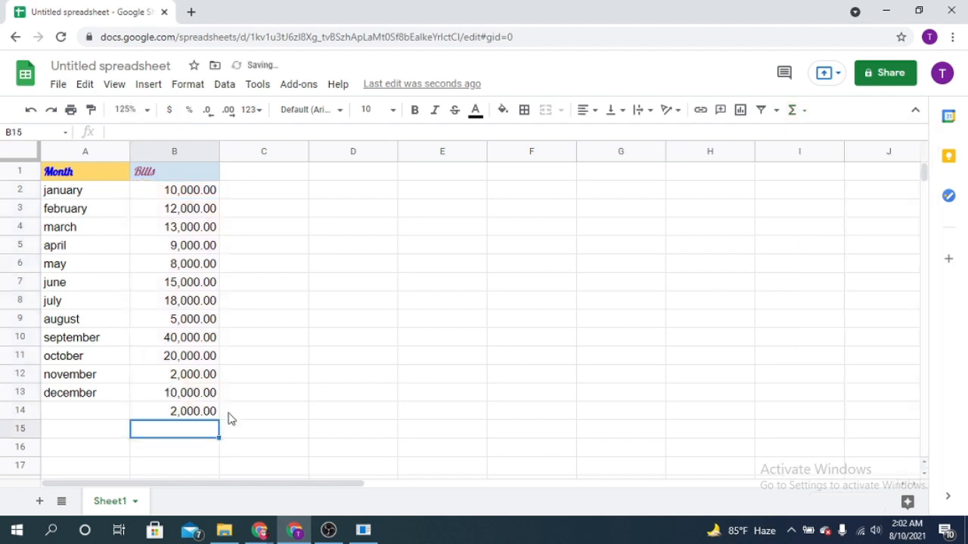
{"action": "left_click", "coordinate": [169, 415]}
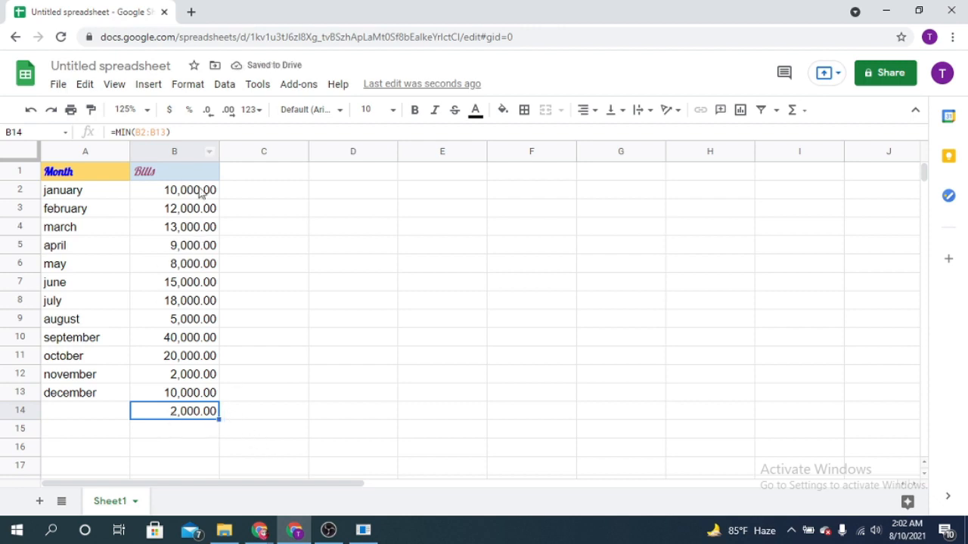
{"action": "left_click", "coordinate": [201, 194]}
{"action": "left_click", "coordinate": [199, 411]}
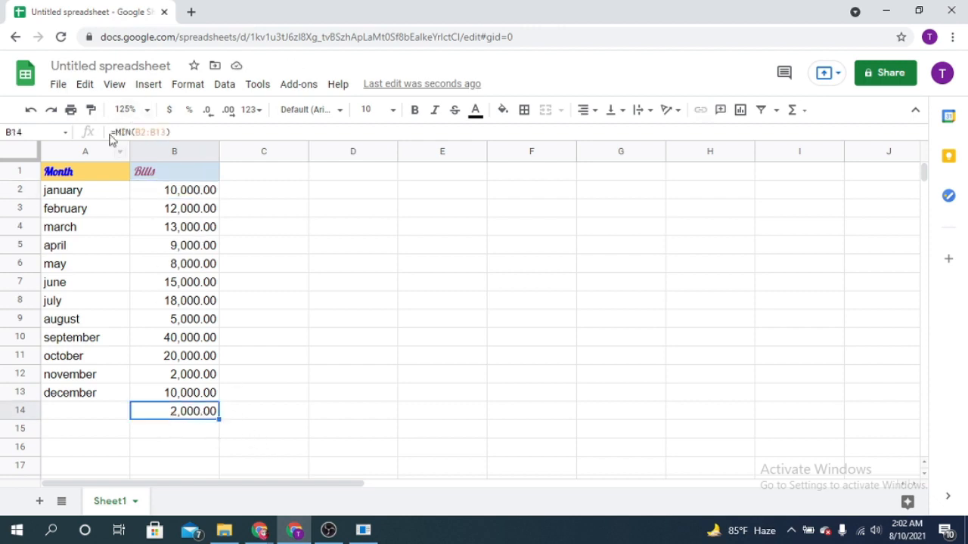
{"action": "left_click", "coordinate": [804, 111]}
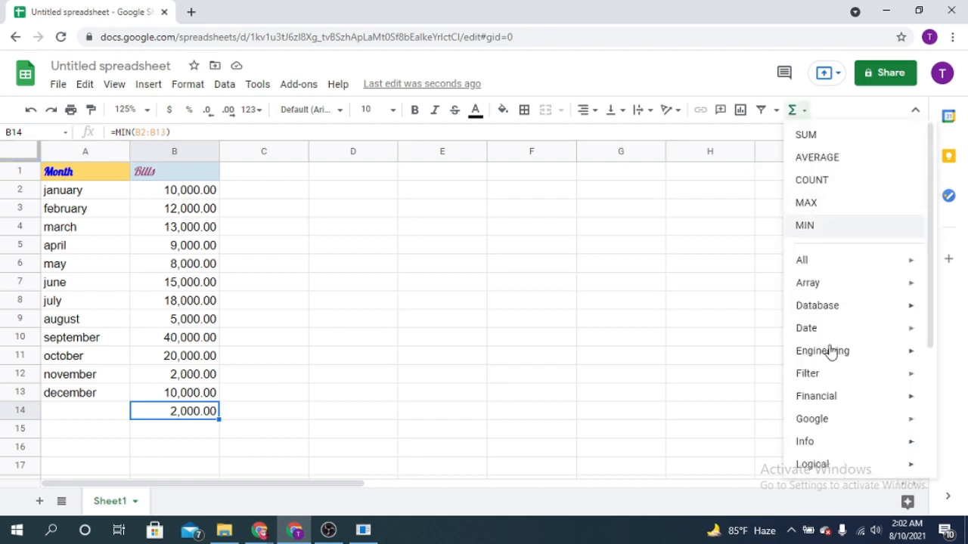
{"action": "scroll", "coordinate": [821, 409], "scroll_direction": "down", "scroll_amount": 3}
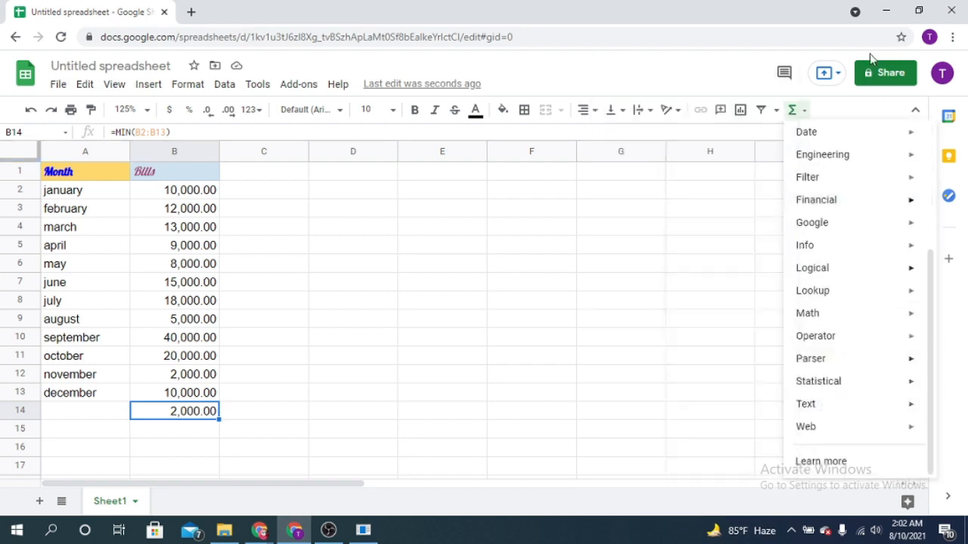
{"action": "scroll", "coordinate": [858, 385], "scroll_direction": "up", "scroll_amount": 3}
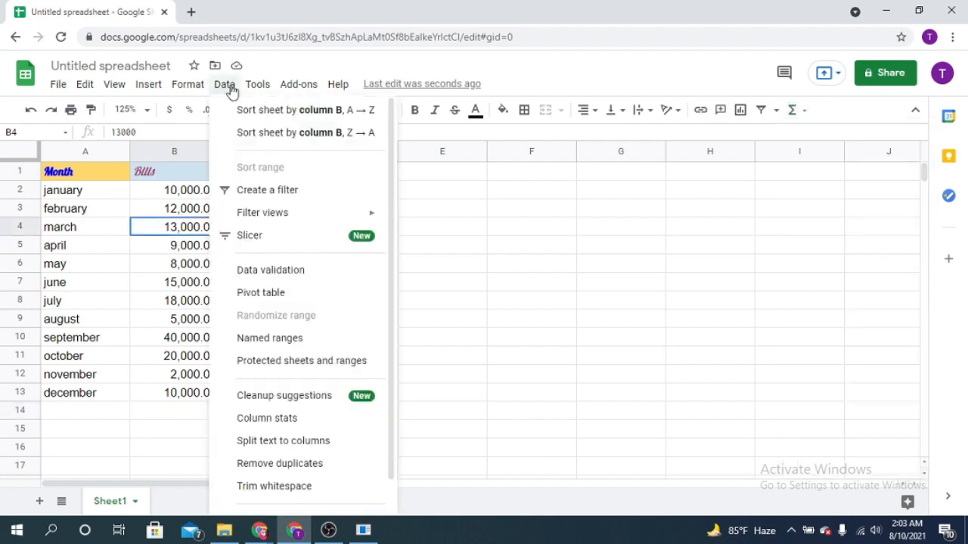
{"action": "left_click", "coordinate": [509, 174]}
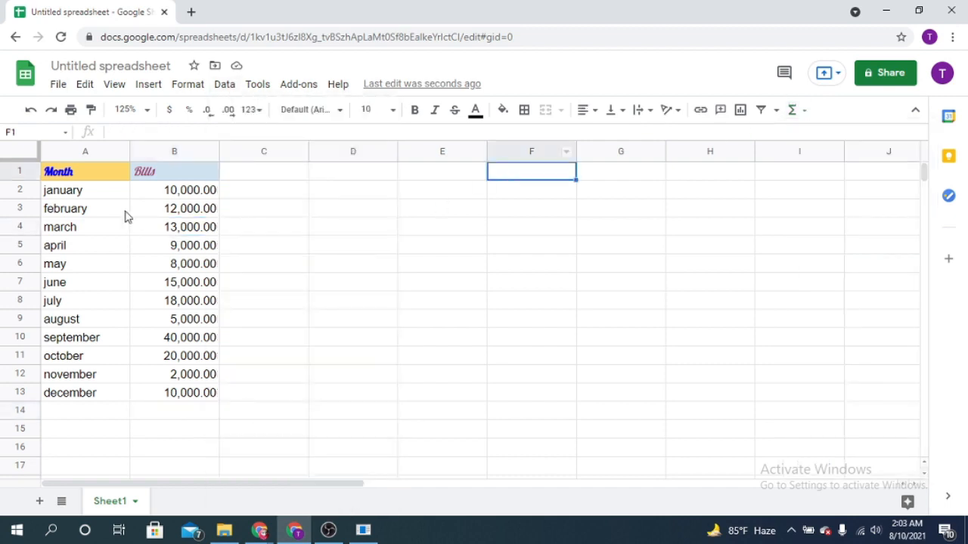
- Try sorting the whole sheet by column B, A → Z, with the bills B2:B13 selected, and undo the sort
{"action": "left_click", "coordinate": [183, 195]}
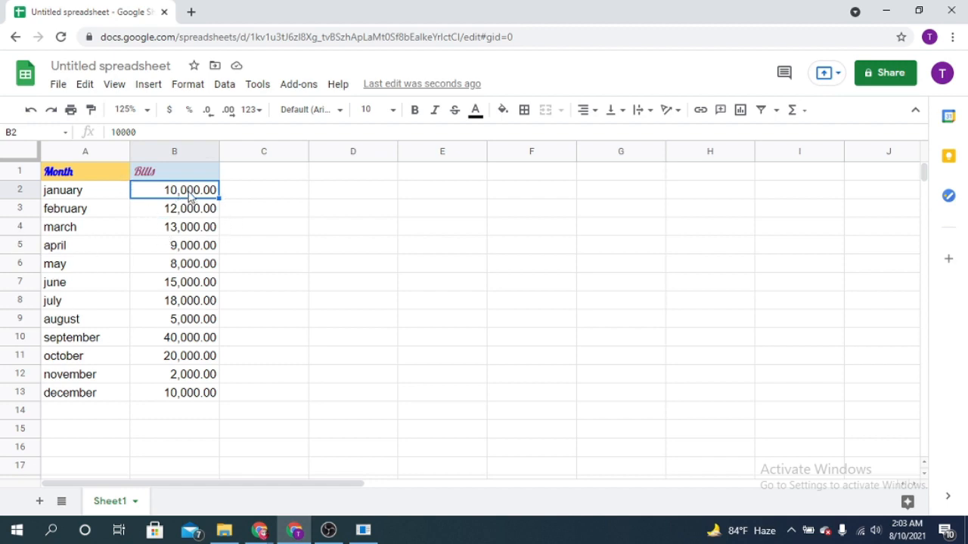
{"action": "left_click", "coordinate": [208, 398], "text": "shift"}
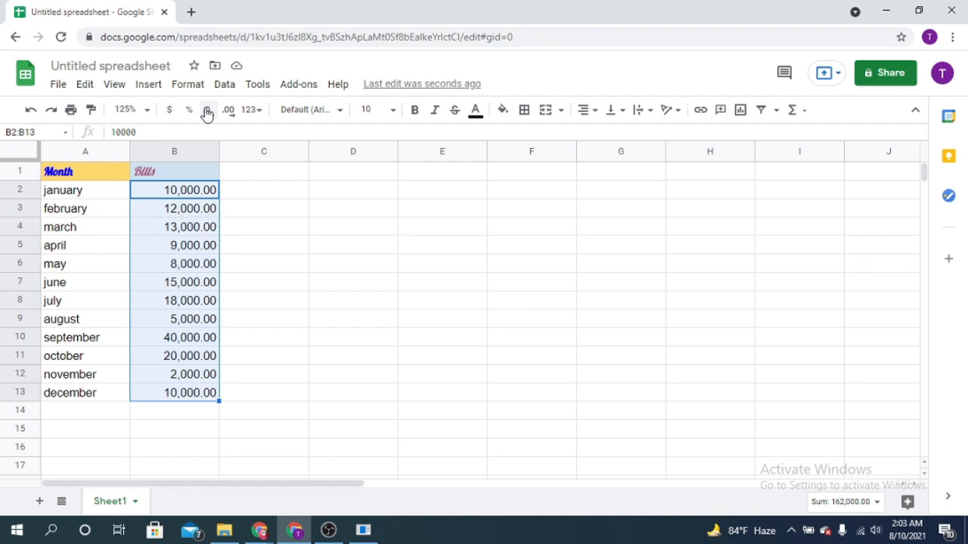
{"action": "left_click", "coordinate": [224, 87]}
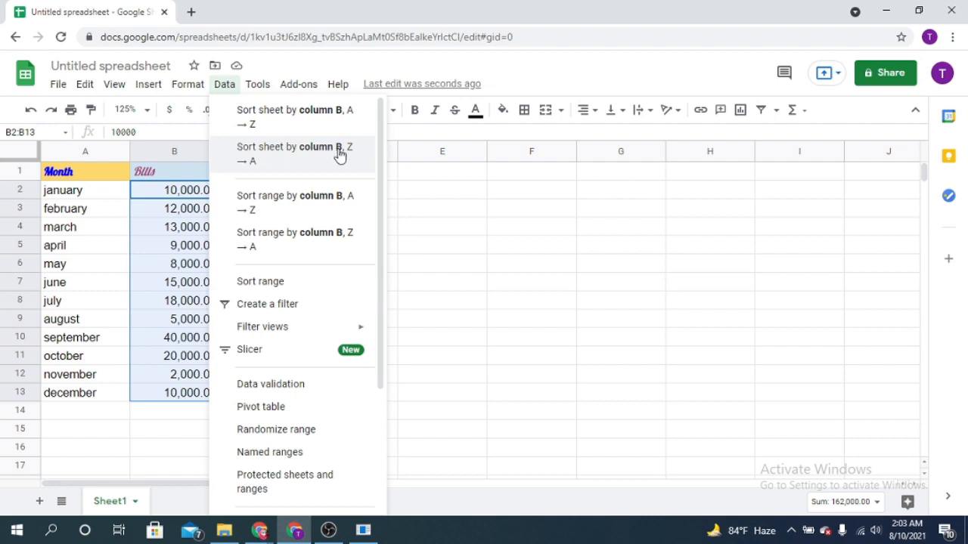
{"action": "left_click", "coordinate": [287, 125]}
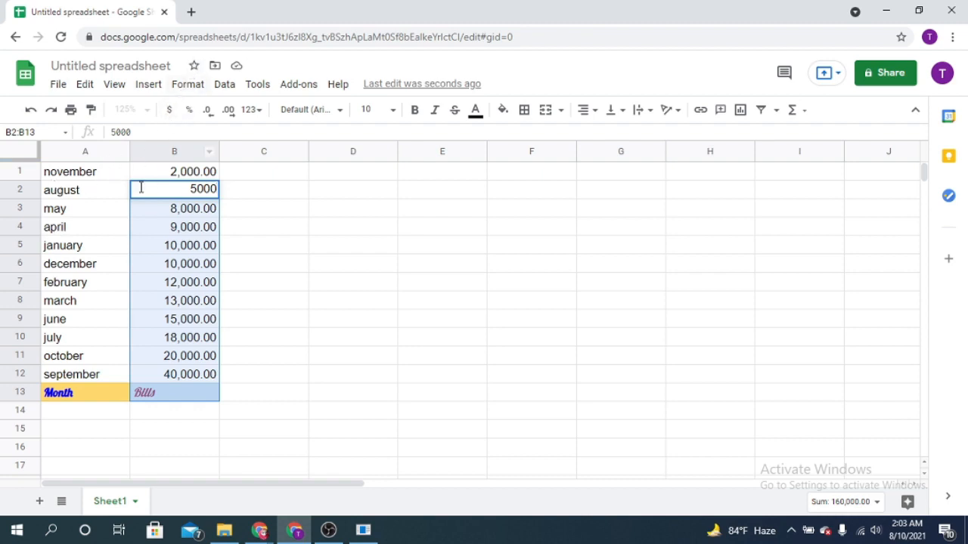
{"action": "left_click", "coordinate": [94, 195]}
{"action": "left_click", "coordinate": [186, 192]}
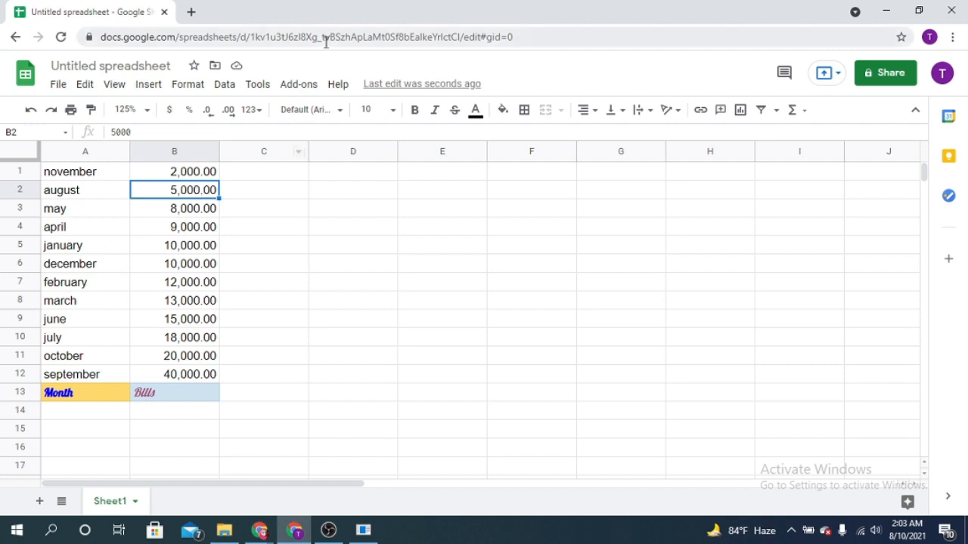
{"action": "key", "text": "ctrl+z"}
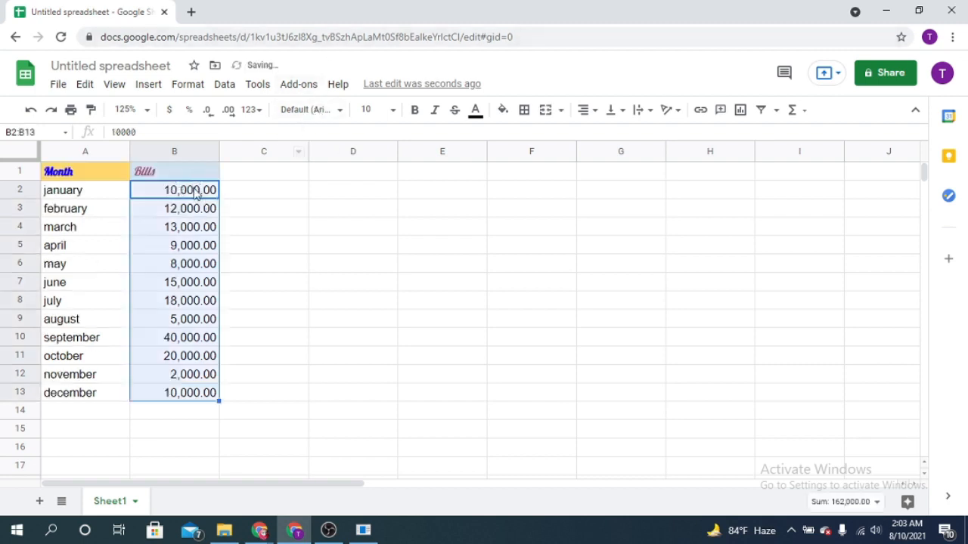
{"action": "left_click", "coordinate": [288, 196]}
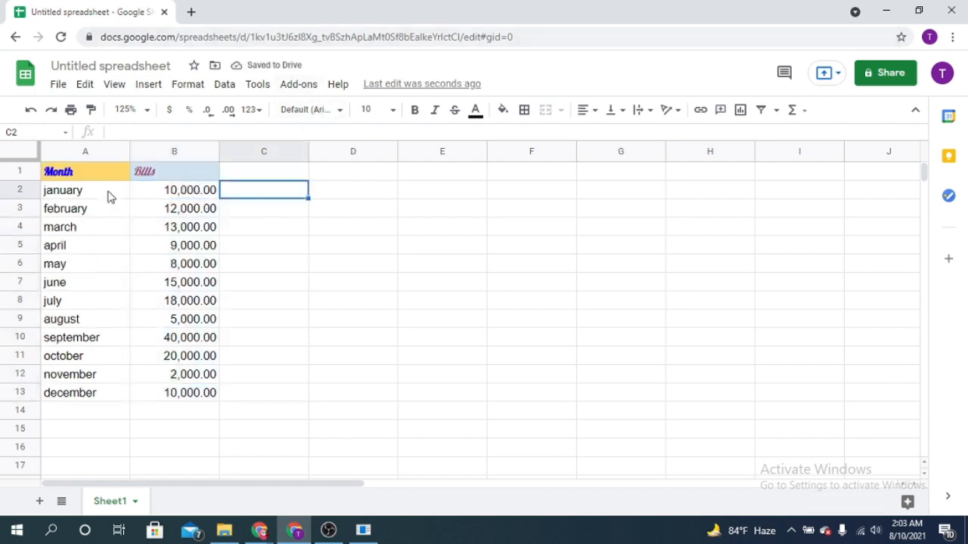
- Repeat the A → Z sheet sort by column B on the Month and Bills table, and undo it
{"action": "left_click", "coordinate": [208, 191]}
{"action": "left_click", "coordinate": [198, 395], "text": "shift"}
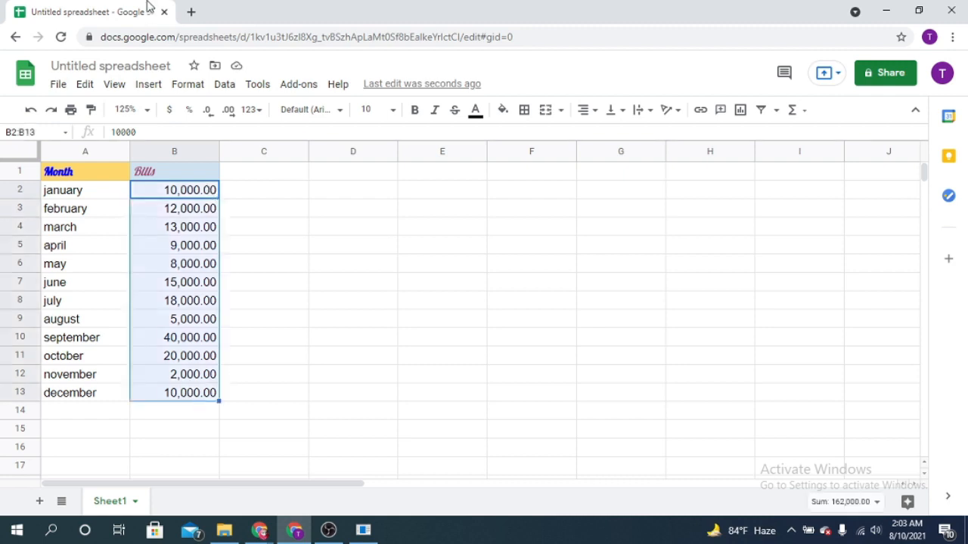
{"action": "left_click", "coordinate": [224, 83]}
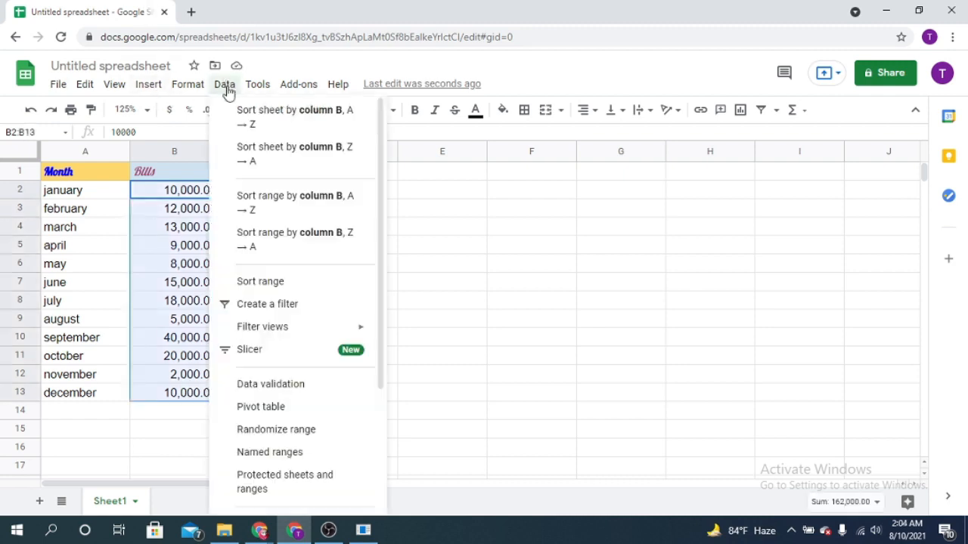
{"action": "left_click", "coordinate": [312, 121]}
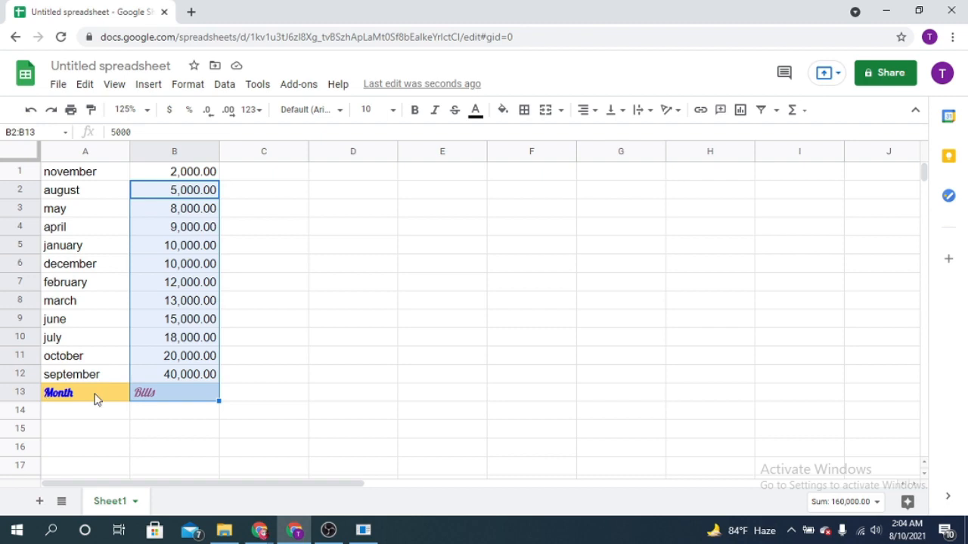
{"action": "left_click", "coordinate": [31, 111]}
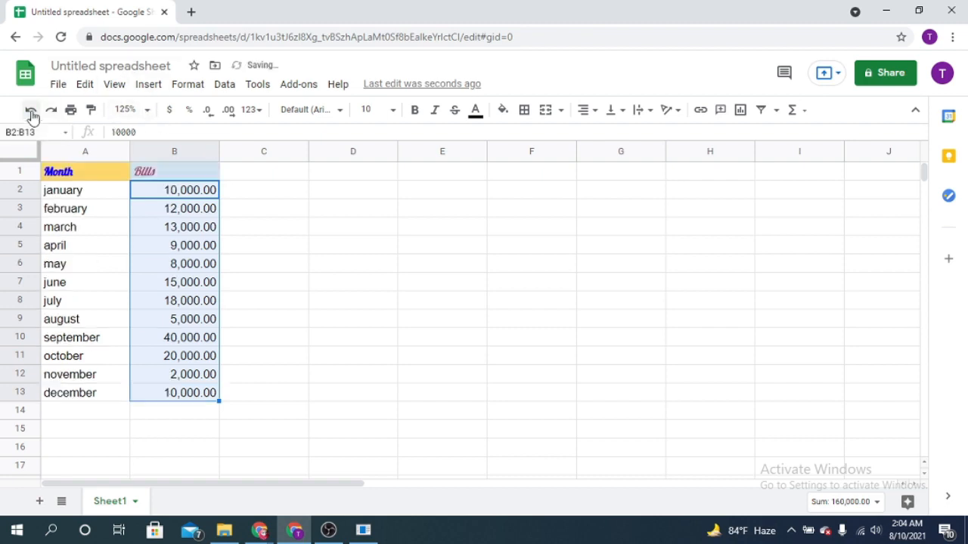
{"action": "left_click", "coordinate": [268, 235]}
- Sort only the range B2:B13 by column B in A → Z order, without a header row
{"action": "left_click", "coordinate": [190, 190]}
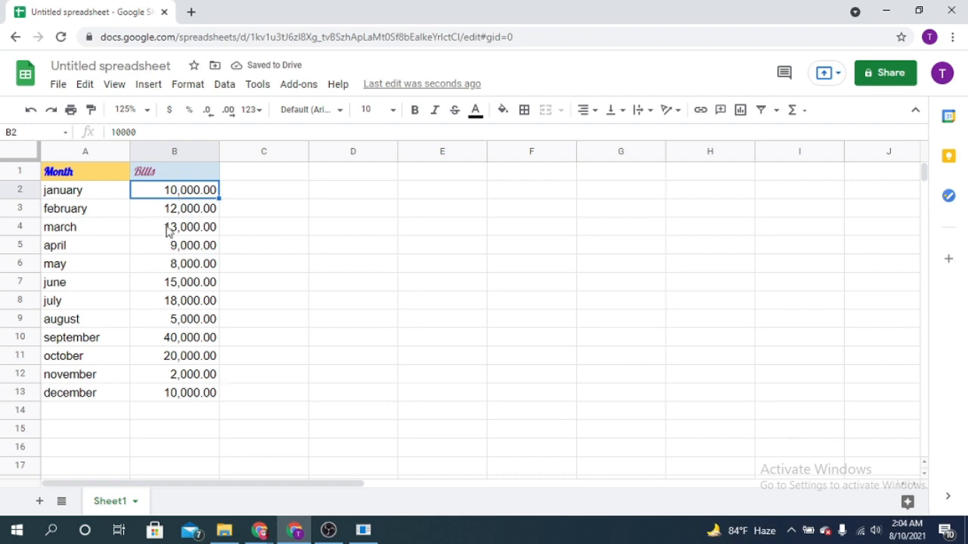
{"action": "left_click", "coordinate": [189, 393], "text": "shift"}
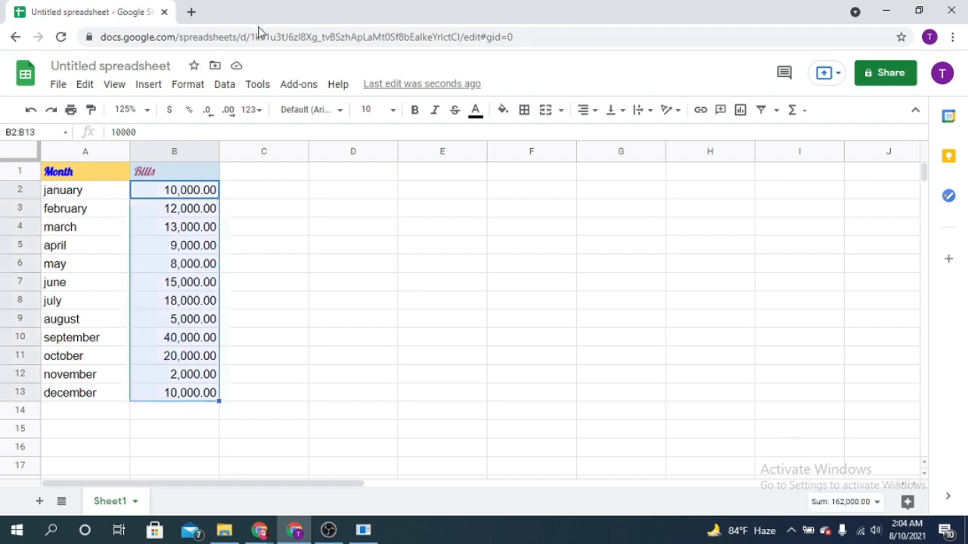
{"action": "left_click", "coordinate": [224, 84]}
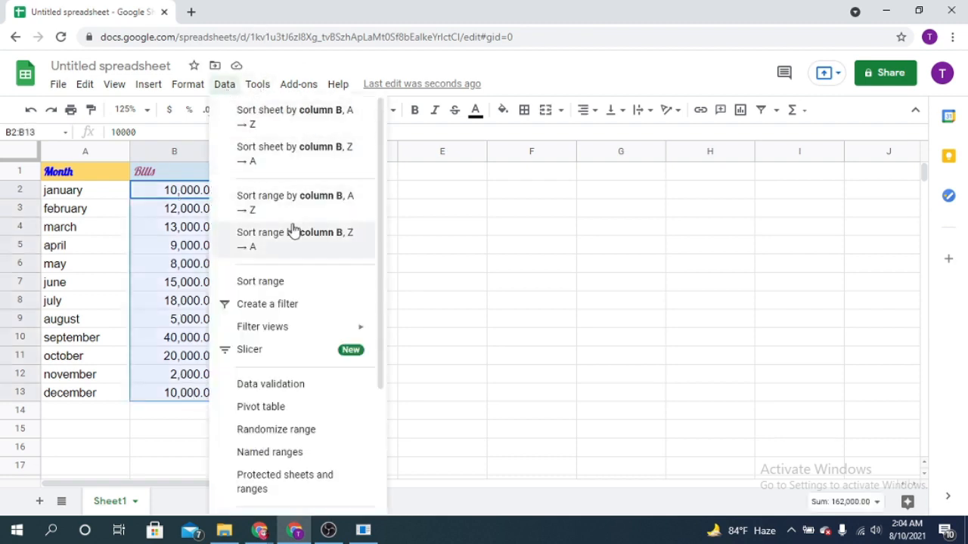
{"action": "scroll", "coordinate": [265, 227], "scroll_direction": "down", "scroll_amount": 1}
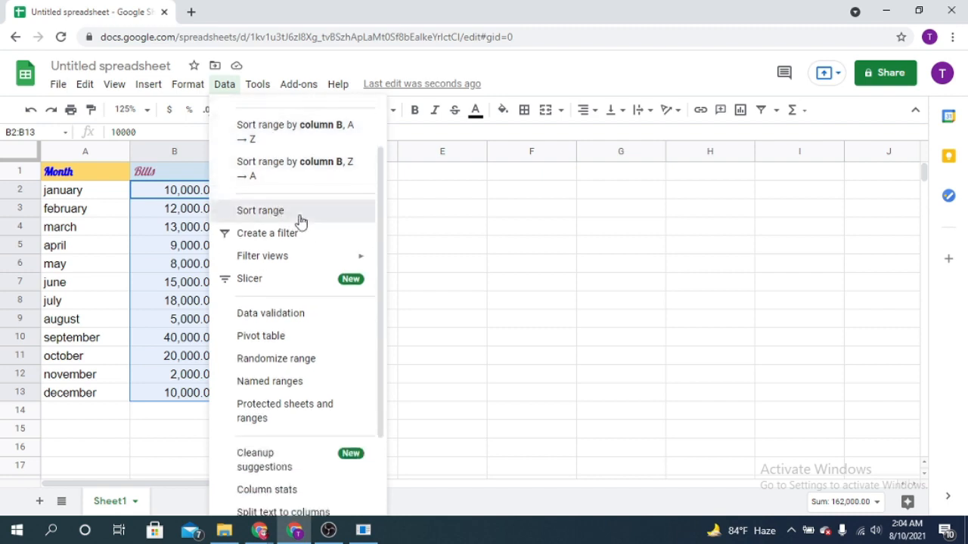
{"action": "left_click", "coordinate": [300, 221]}
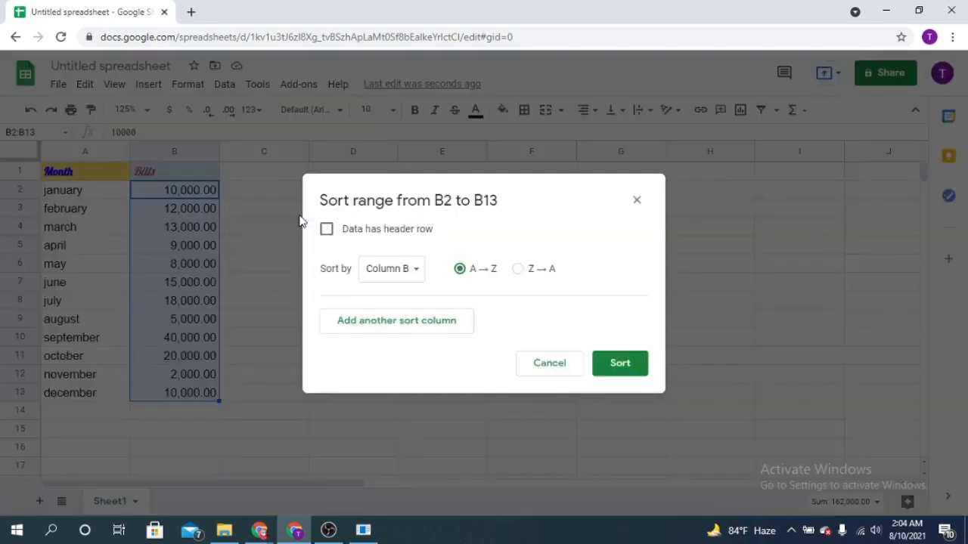
{"action": "left_click", "coordinate": [422, 274]}
{"action": "left_click", "coordinate": [421, 274]}
{"action": "left_click", "coordinate": [422, 276]}
{"action": "left_click", "coordinate": [421, 275]}
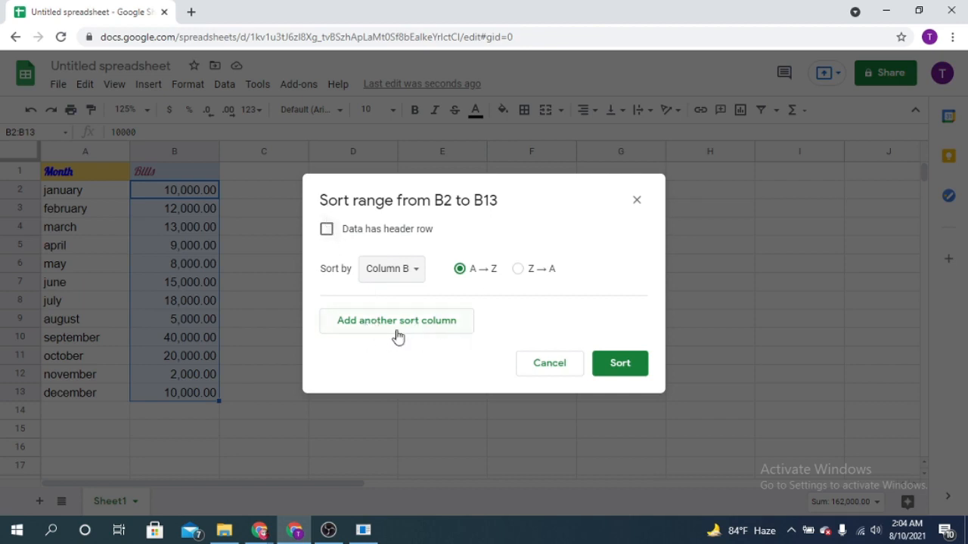
{"action": "left_click", "coordinate": [619, 364]}
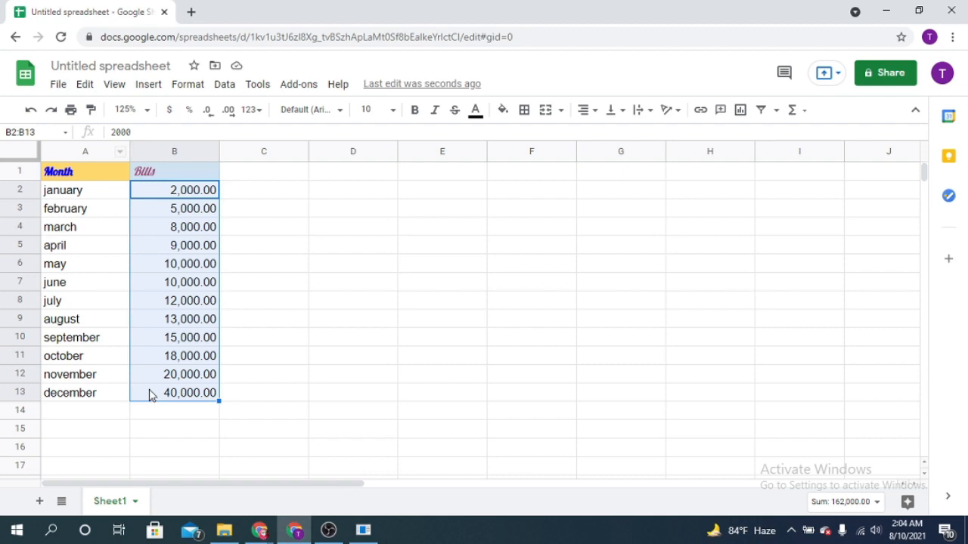
- Re-sort the range B2:B13 by column B in Z → A order, and undo both range sorts
{"action": "left_click", "coordinate": [227, 87]}
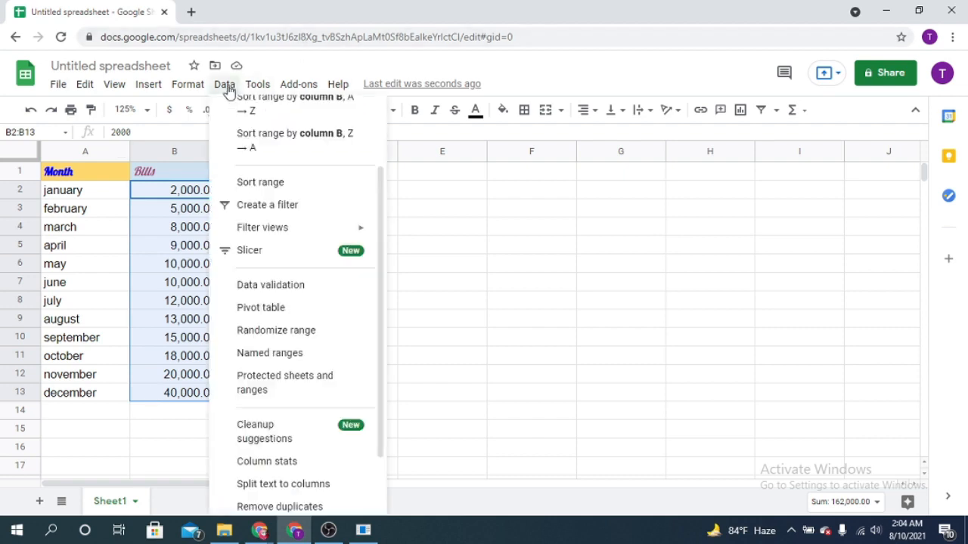
{"action": "left_click", "coordinate": [283, 153]}
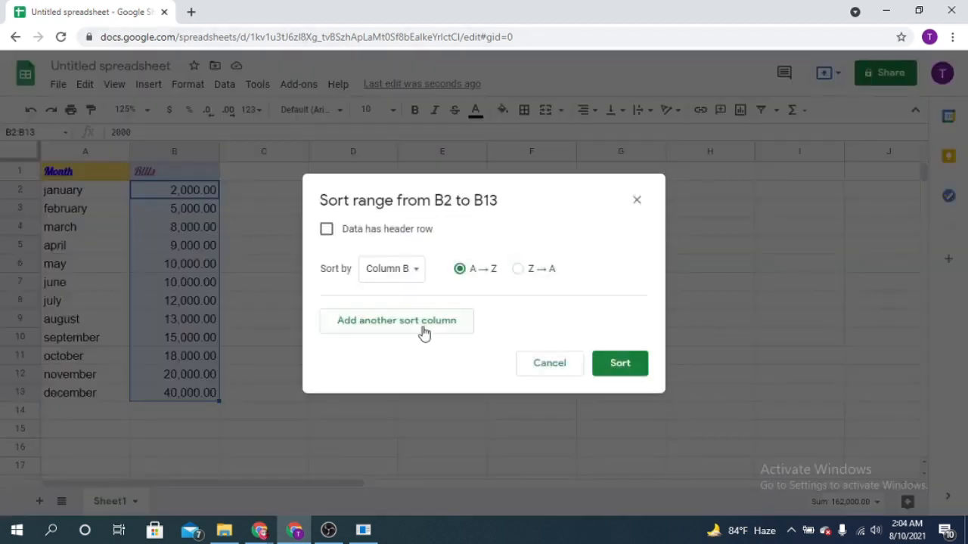
{"action": "left_click", "coordinate": [519, 274]}
{"action": "left_click", "coordinate": [619, 364]}
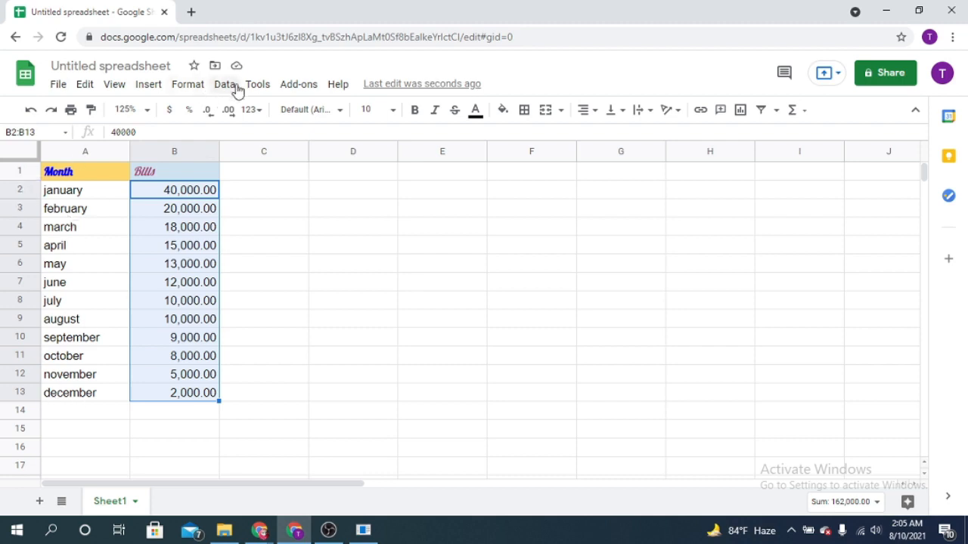
{"action": "left_click", "coordinate": [29, 112]}
{"action": "left_click", "coordinate": [29, 112]}
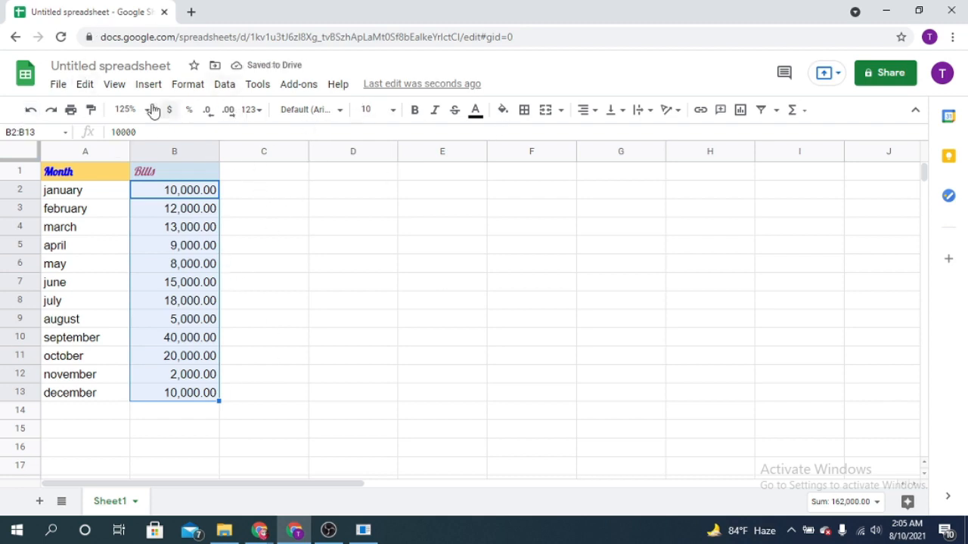
- Rename the spreadsheet to "My 1st sheet"
{"action": "left_click", "coordinate": [59, 85]}
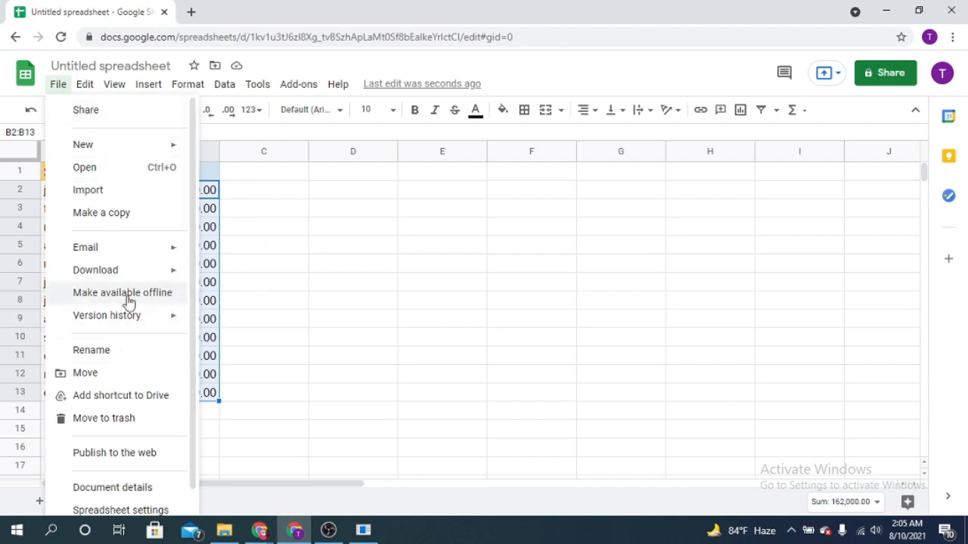
{"action": "mouse_move", "coordinate": [134, 280]}
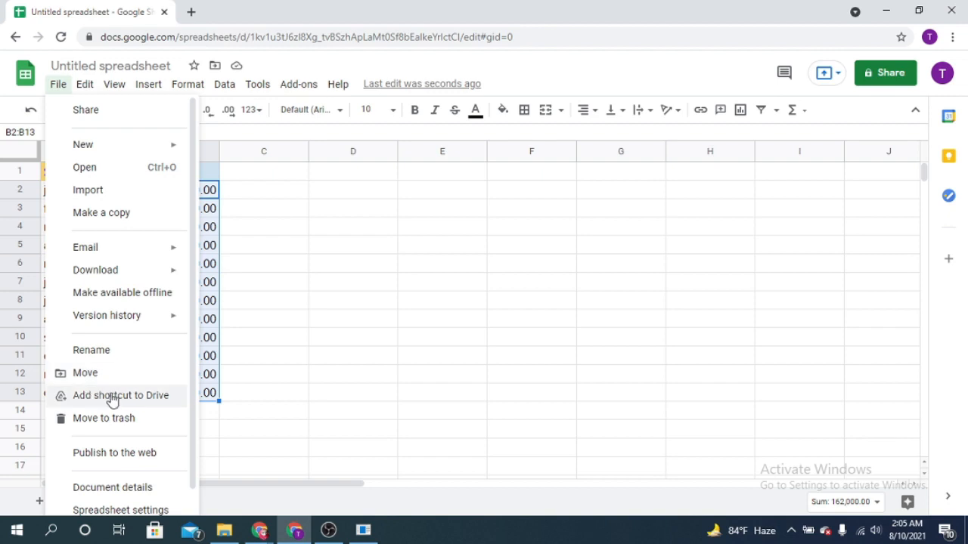
{"action": "left_click", "coordinate": [105, 350]}
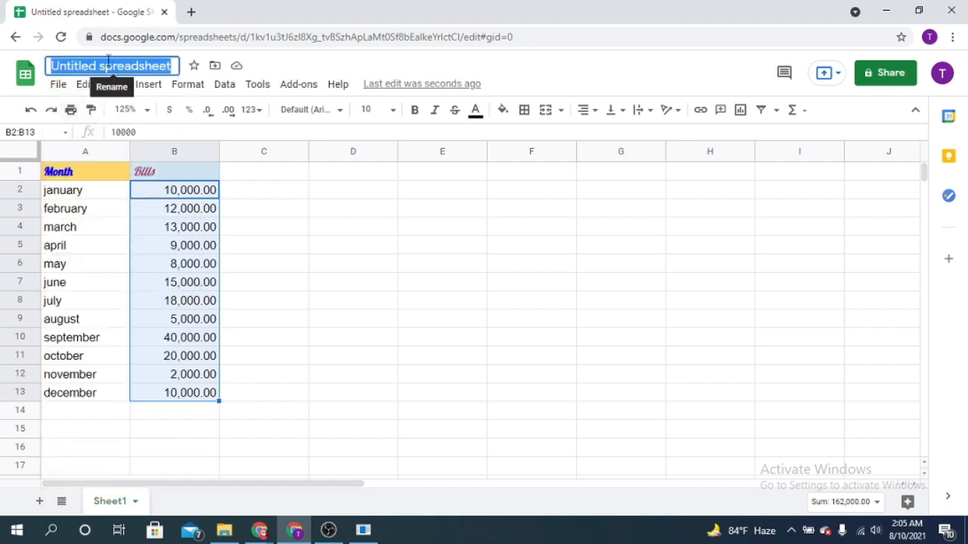
{"action": "type", "text": "My"}
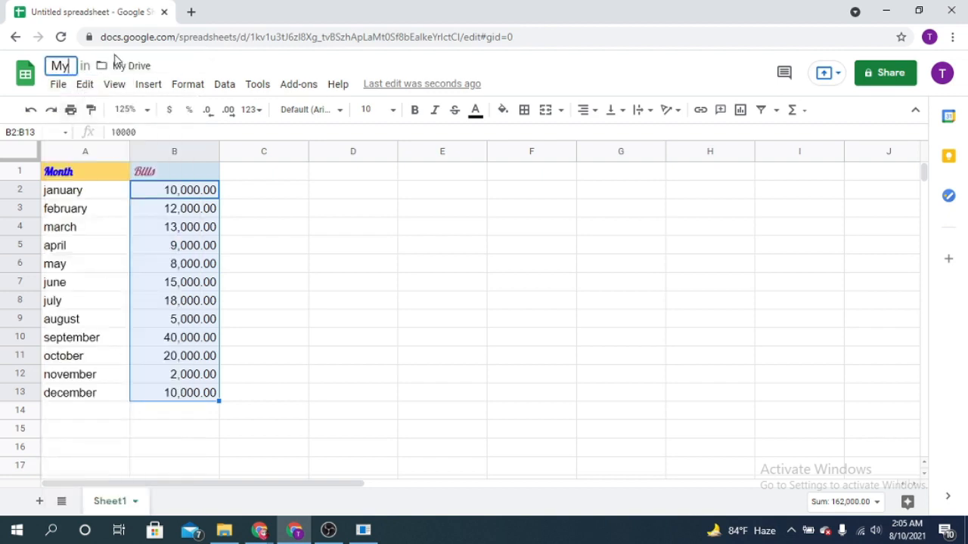
{"action": "type", "text": " 1s"}
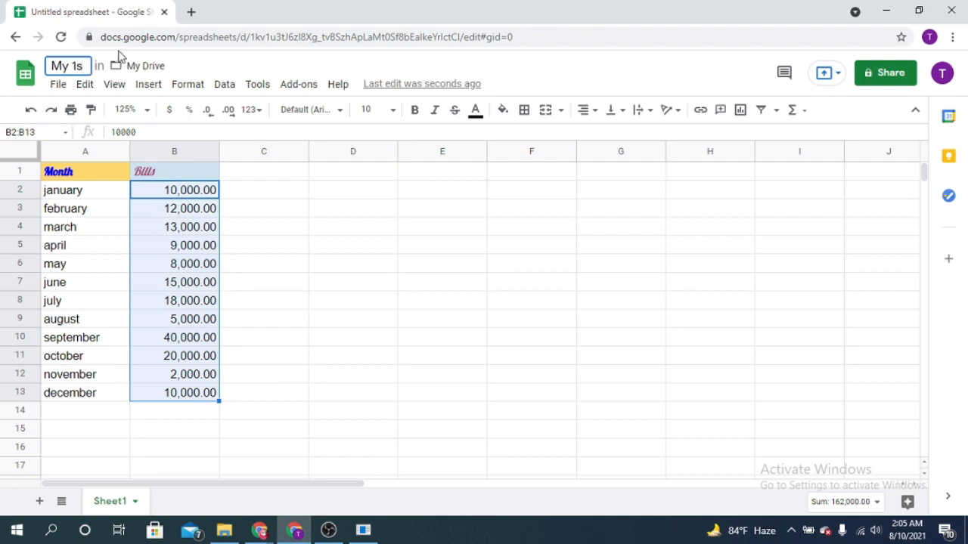
{"action": "type", "text": "t d"}
{"action": "key", "text": "BackSpace"}
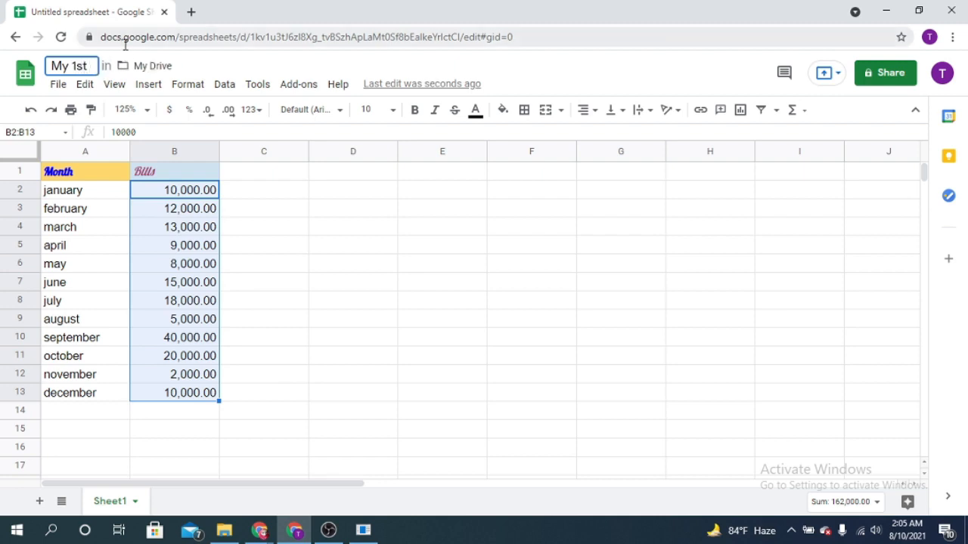
{"action": "type", "text": "sheet"}
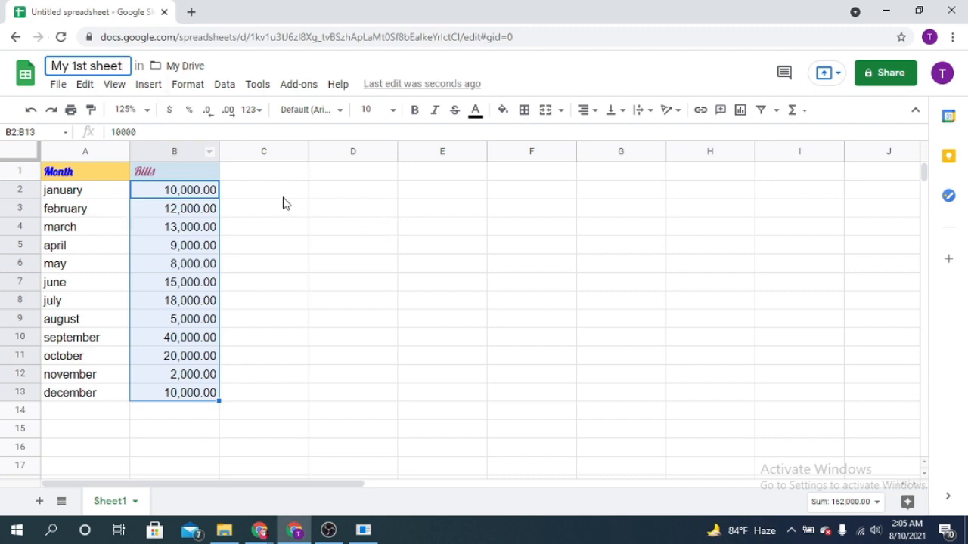
{"action": "left_click", "coordinate": [340, 175]}
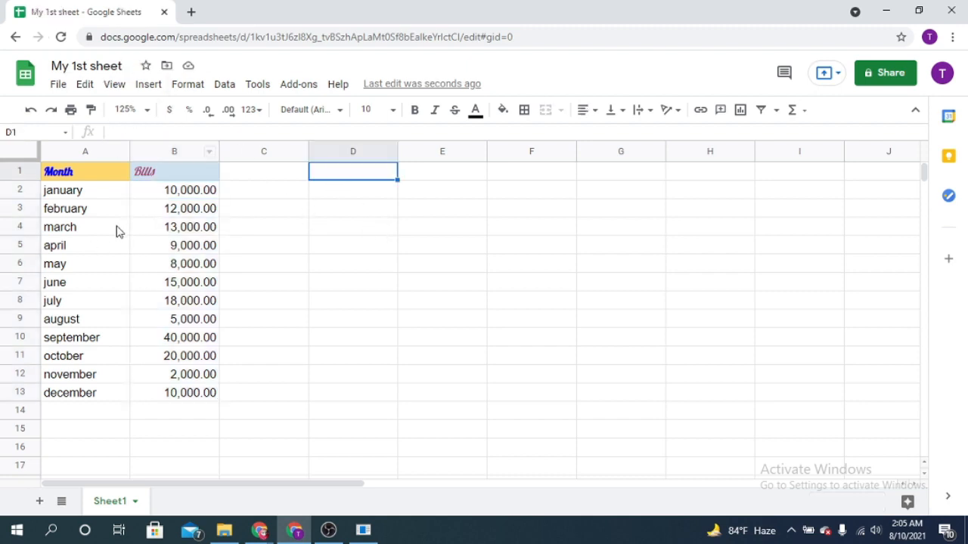
{"action": "left_click", "coordinate": [191, 204]}
{"action": "left_click", "coordinate": [191, 195]}
{"action": "left_click", "coordinate": [199, 216]}
{"action": "left_click", "coordinate": [202, 248]}
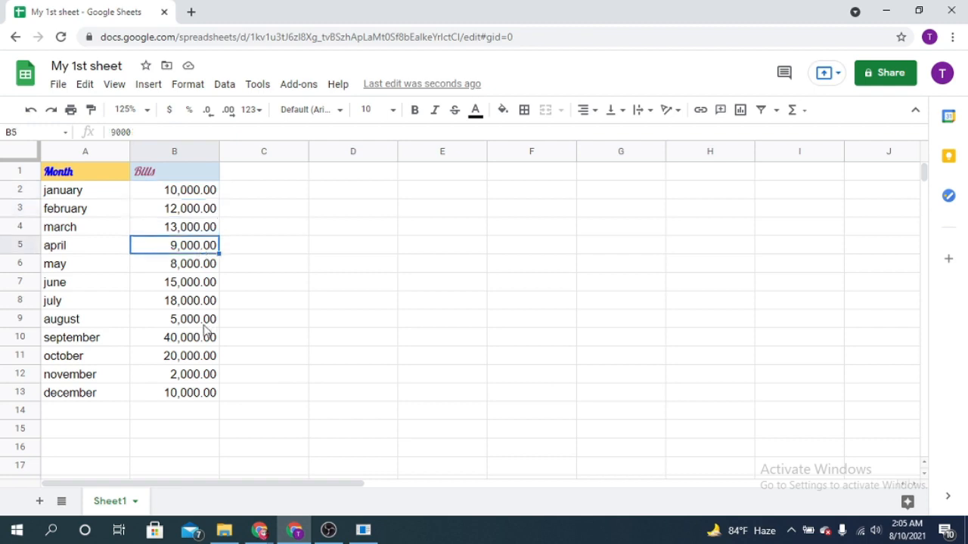
{"action": "left_click", "coordinate": [204, 323]}
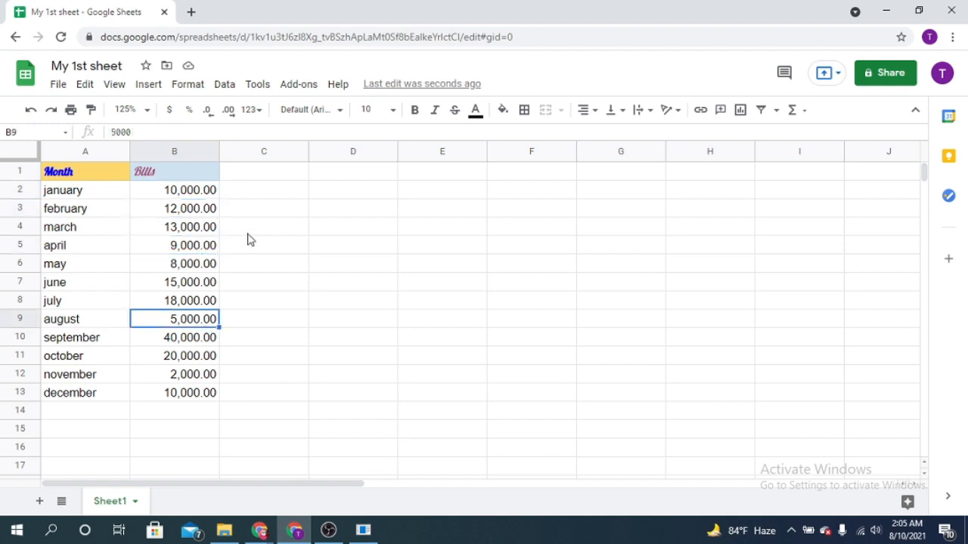